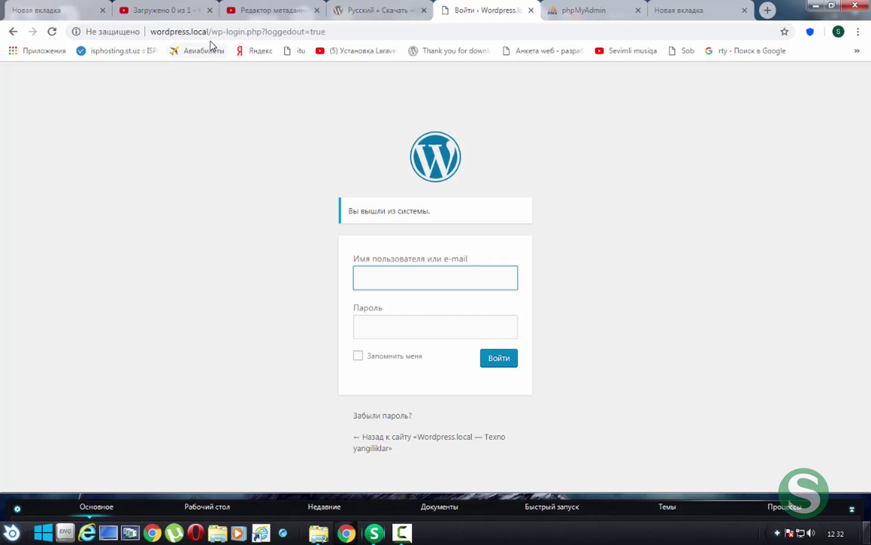
# Strip '/wp-login.php?loggedout=true' from the address to open the wordpress.local home page and browse it
pyautogui.moveTo(209, 31); pyautogui.dragTo(736, 29)
pyautogui.press('BackSpace')
pyautogui.press('Return')
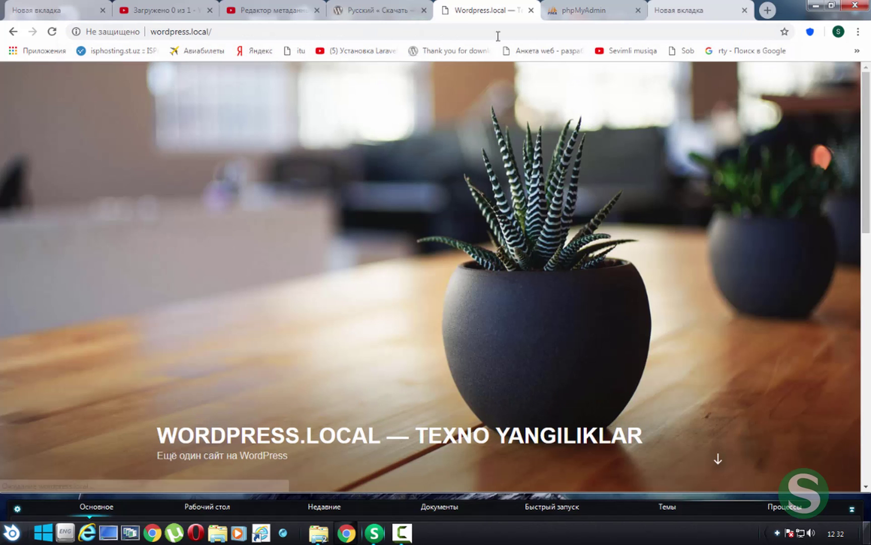
pyautogui.click(83, 37)
pyautogui.click(281, 272)
pyautogui.scroll(-6, 283, 272)
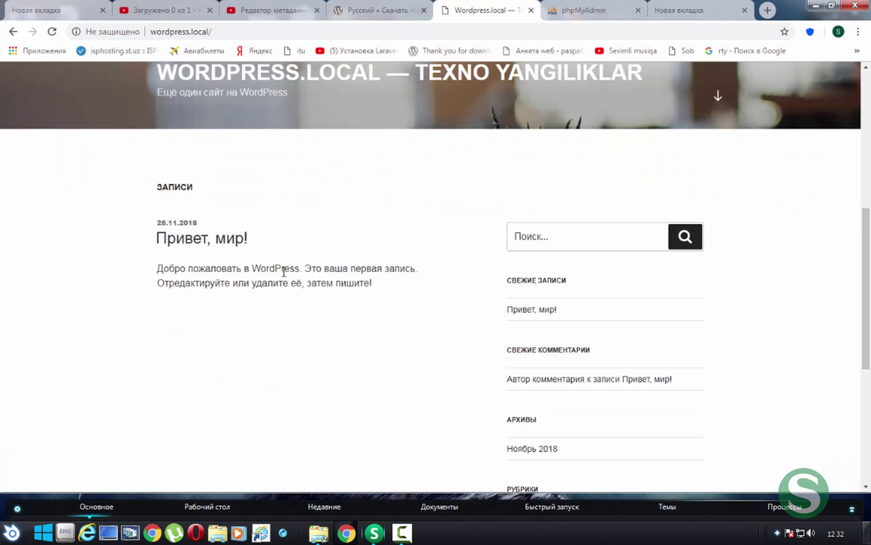
pyautogui.scroll(-6, 276, 269)
pyautogui.scroll(13, 274, 273)
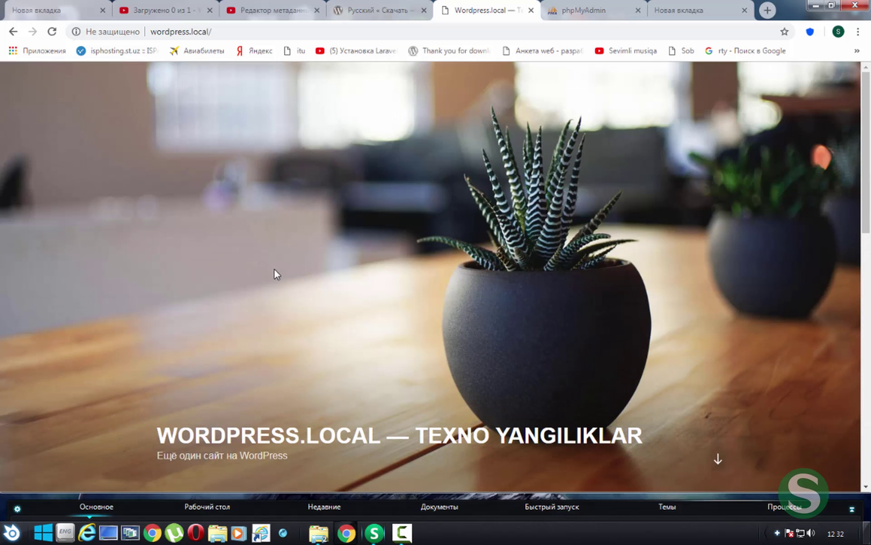
pyautogui.click(247, 33)
# Append wp-admin to the wordpress.local address to reach the login form
pyautogui.click(298, 34)
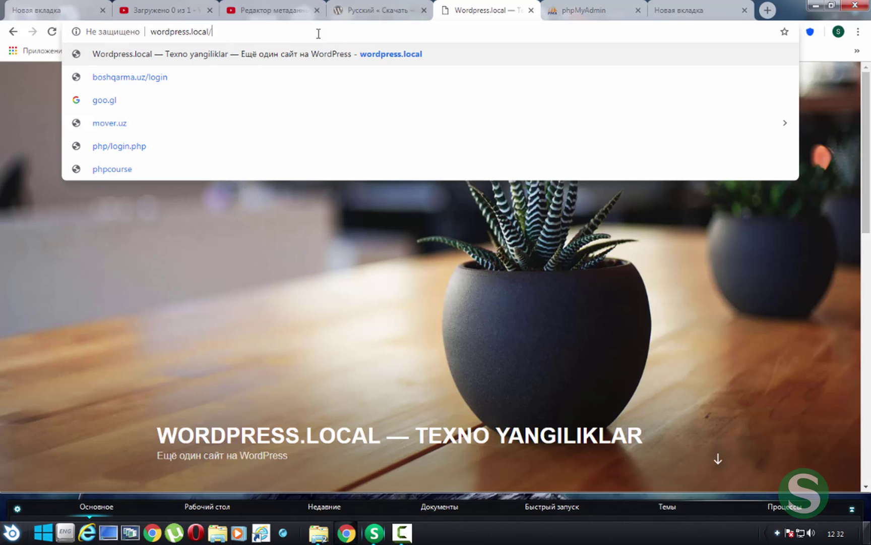
pyautogui.write('wp-admi')
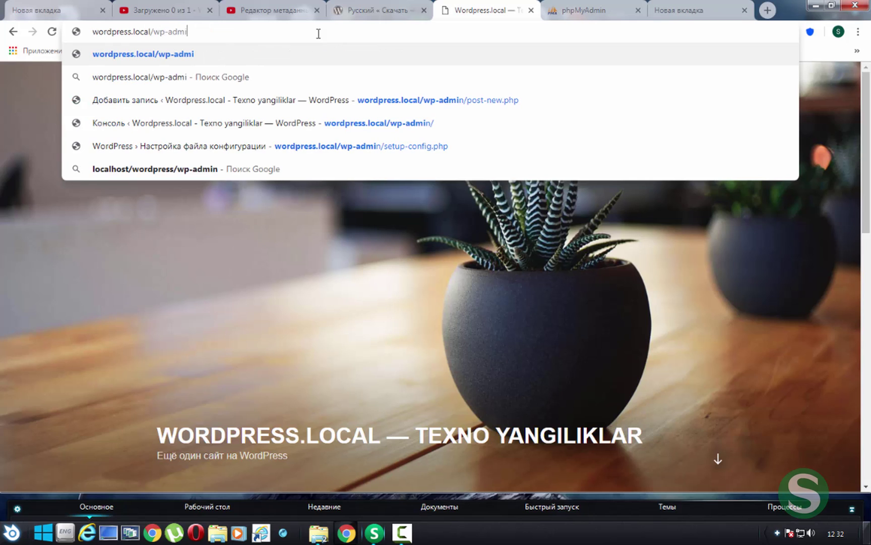
pyautogui.write('n')
pyautogui.press('Return')
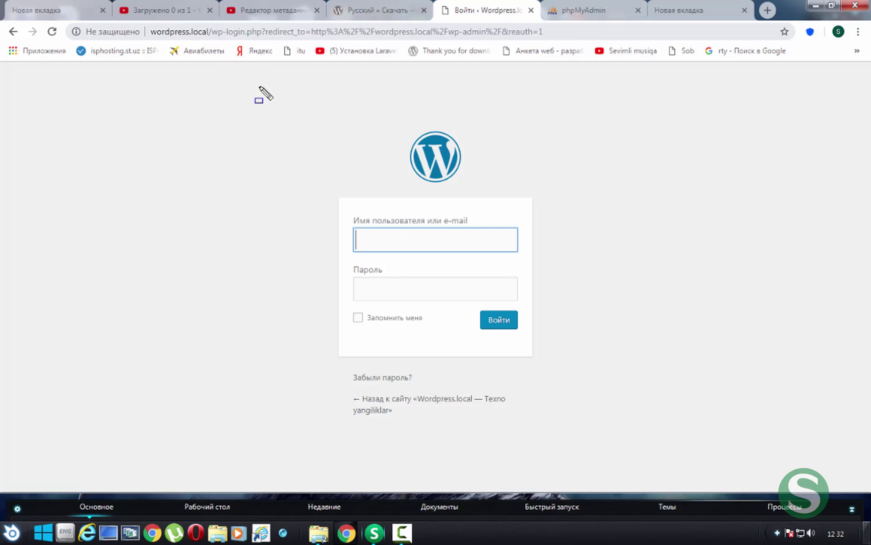
pyautogui.moveTo(266, 31); pyautogui.dragTo(577, 26)
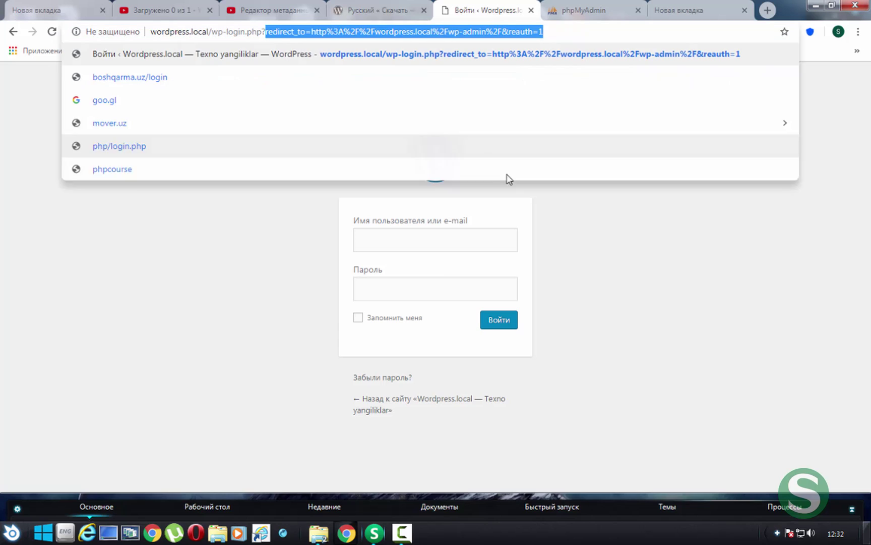
pyautogui.click(279, 246)
# Sign in with the admin username and the account password
pyautogui.click(423, 245)
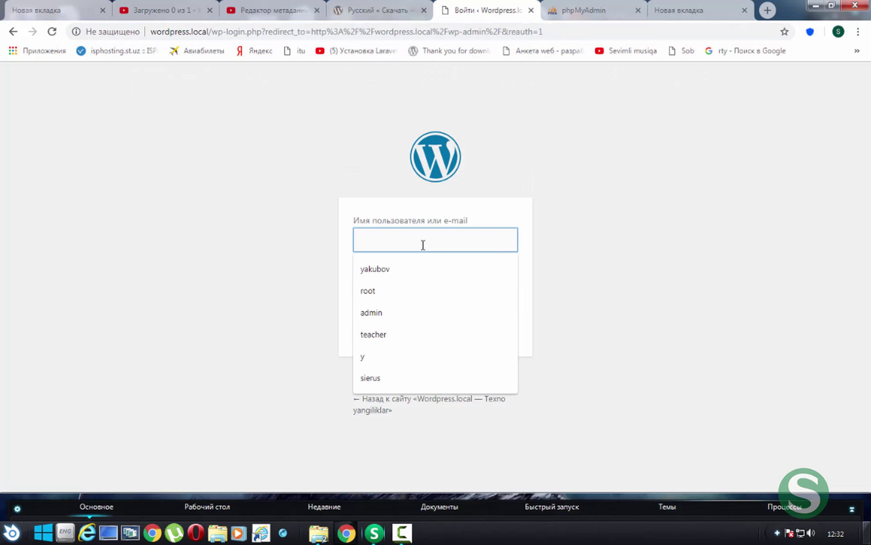
pyautogui.write('admin')
pyautogui.press('Tab')
pyautogui.write('•••')
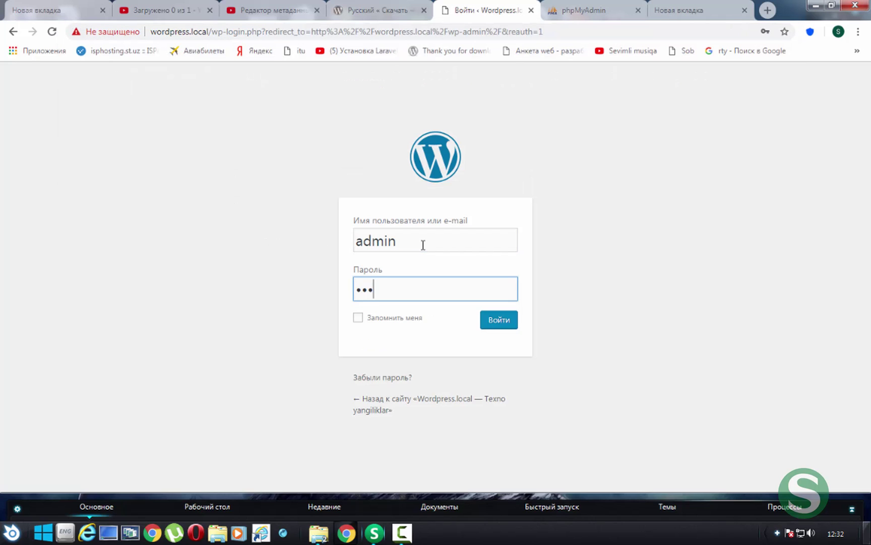
pyautogui.write('••')
pyautogui.press('Return')
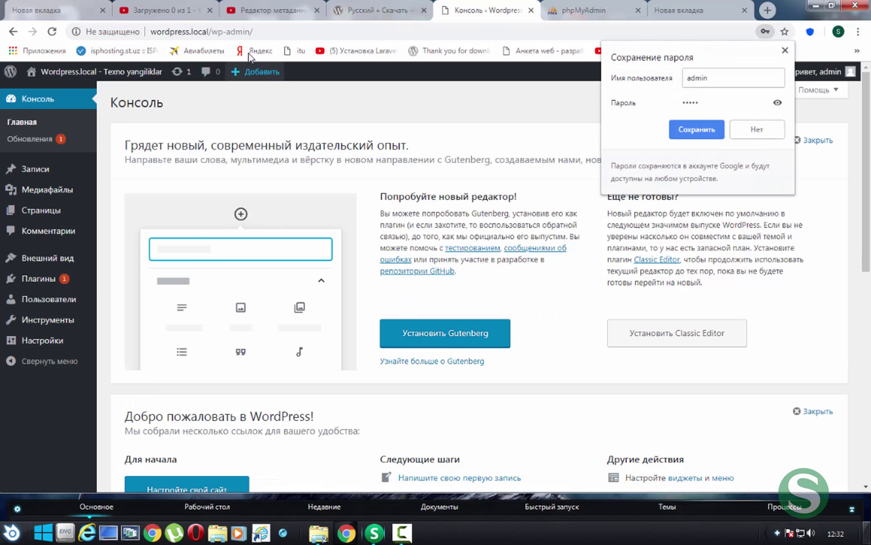
# Dismiss the save-password prompt, reload the Консоль dashboard and scroll through its widgets
pyautogui.moveTo(210, 21); pyautogui.dragTo(264, 43)
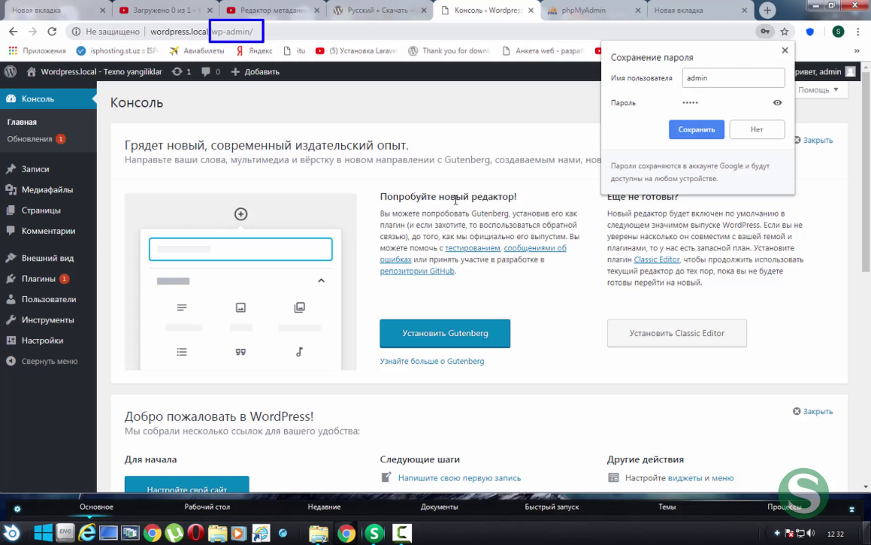
pyautogui.click(287, 132)
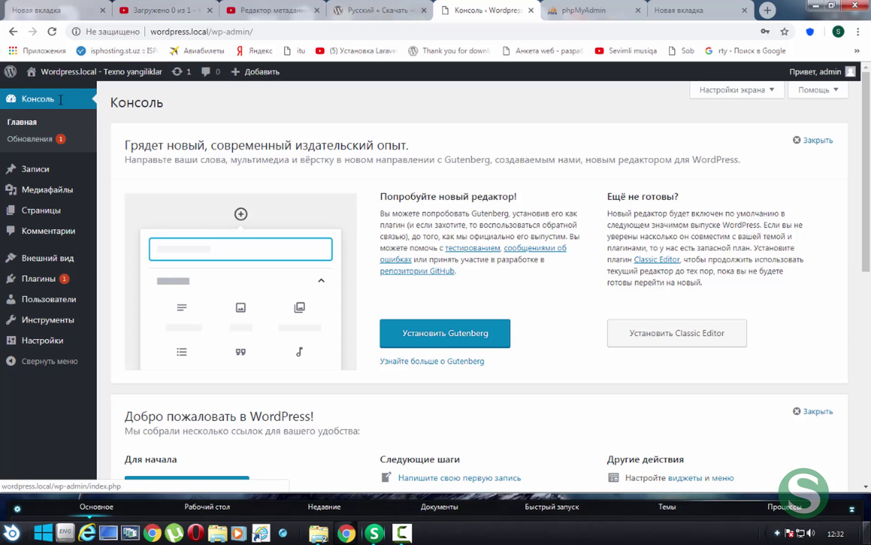
pyautogui.click(44, 99)
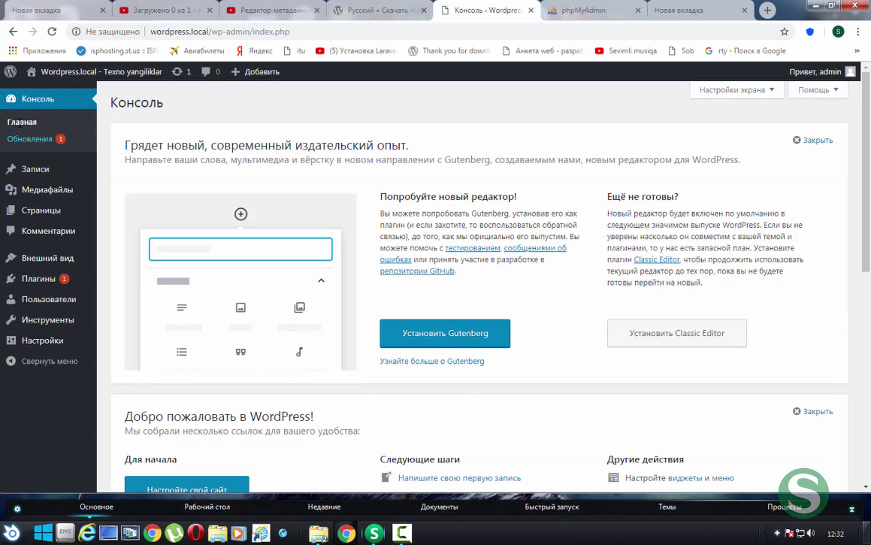
pyautogui.scroll(-9, 398, 249)
pyautogui.scroll(6, 395, 243)
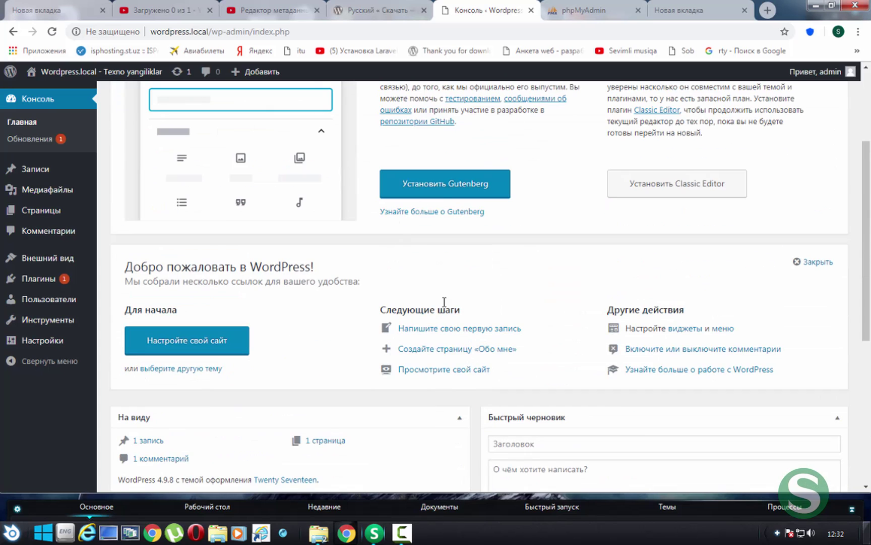
pyautogui.scroll(-6, 720, 303)
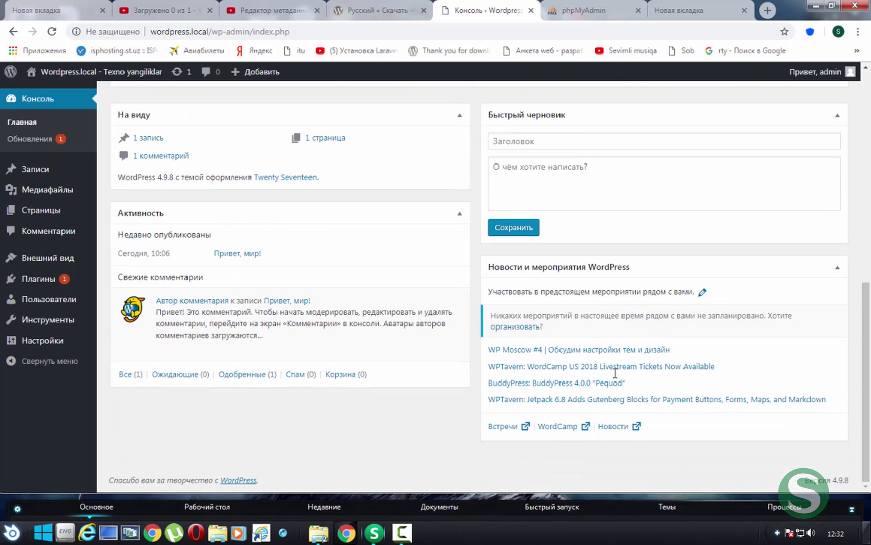
pyautogui.scroll(8, 616, 373)
pyautogui.scroll(-6, 511, 317)
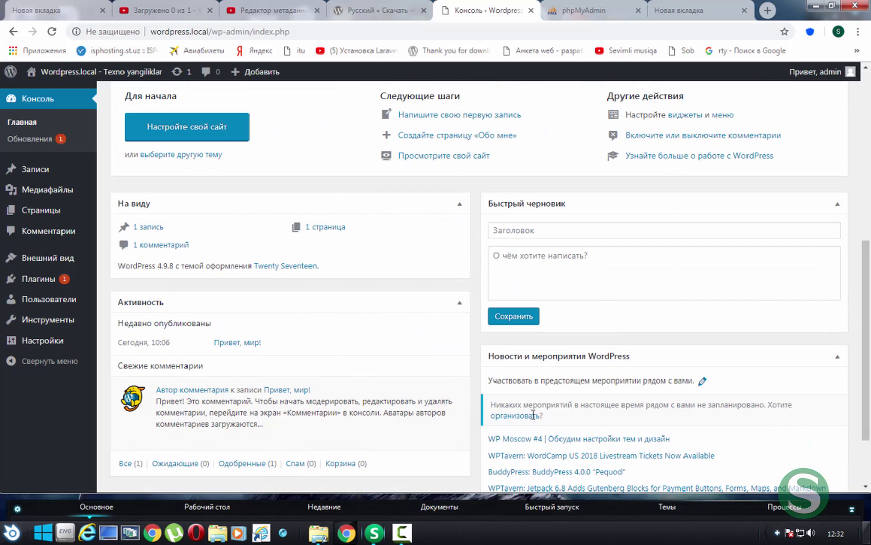
pyautogui.scroll(7, 592, 357)
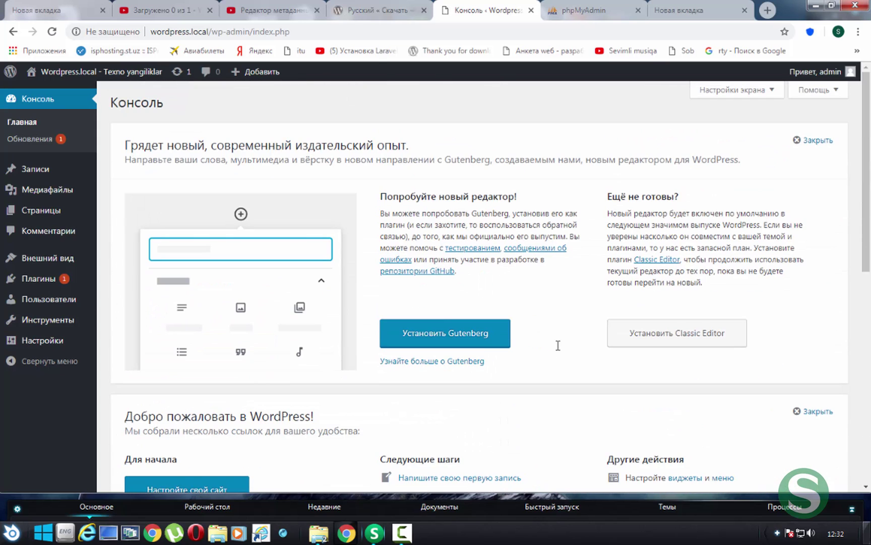
# On the Обновления page, select all plugins, including Akismet Anti-Spam, for updating
pyautogui.click(51, 140)
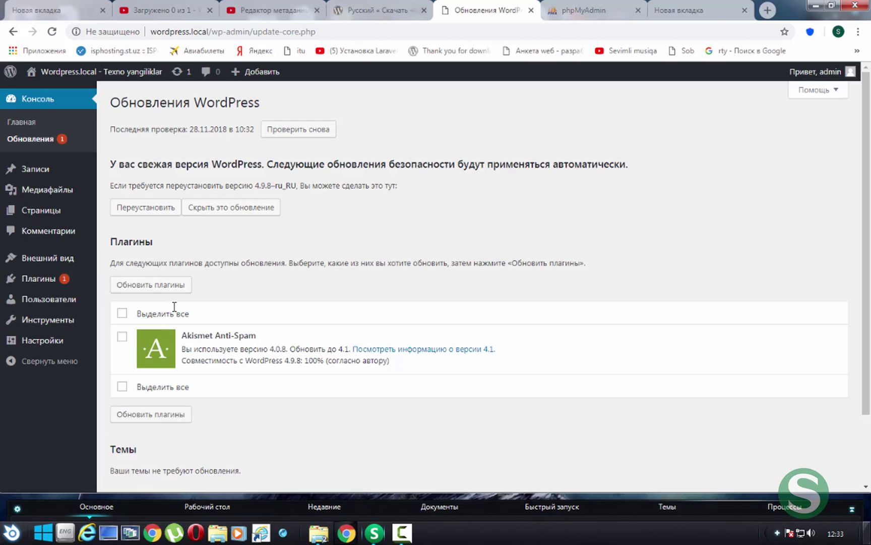
pyautogui.moveTo(106, 242); pyautogui.dragTo(166, 242)
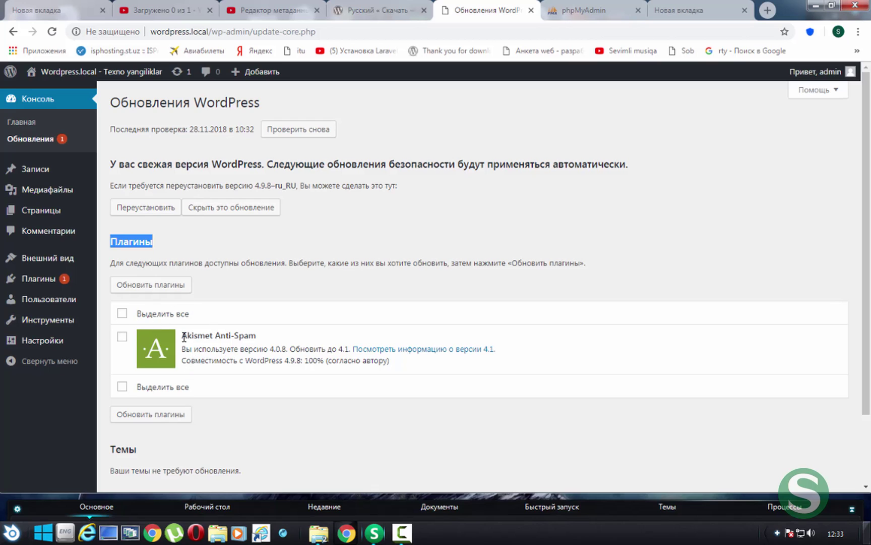
pyautogui.moveTo(181, 336); pyautogui.dragTo(257, 335)
pyautogui.click(386, 429)
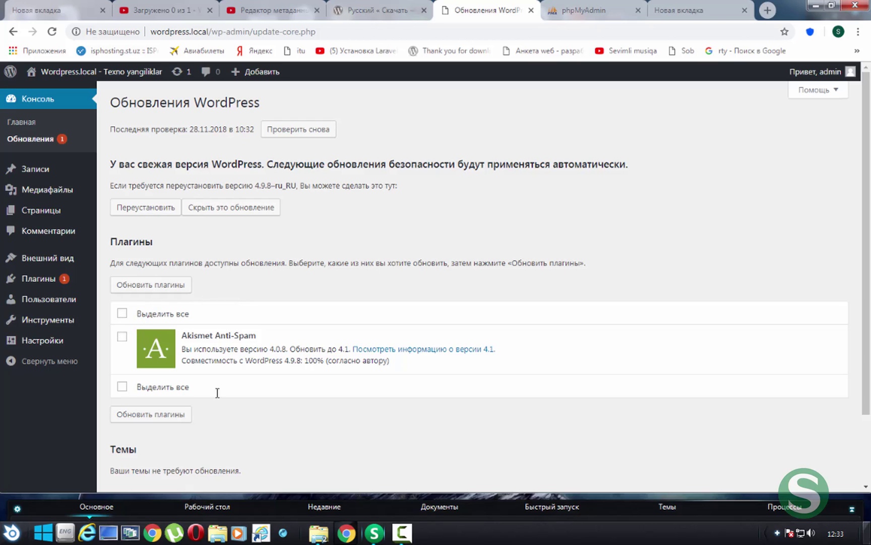
pyautogui.click(122, 336)
pyautogui.click(122, 337)
pyautogui.click(122, 314)
# Update the selected plugins and review the Akismet and ru_RU translation success messages
pyautogui.click(175, 285)
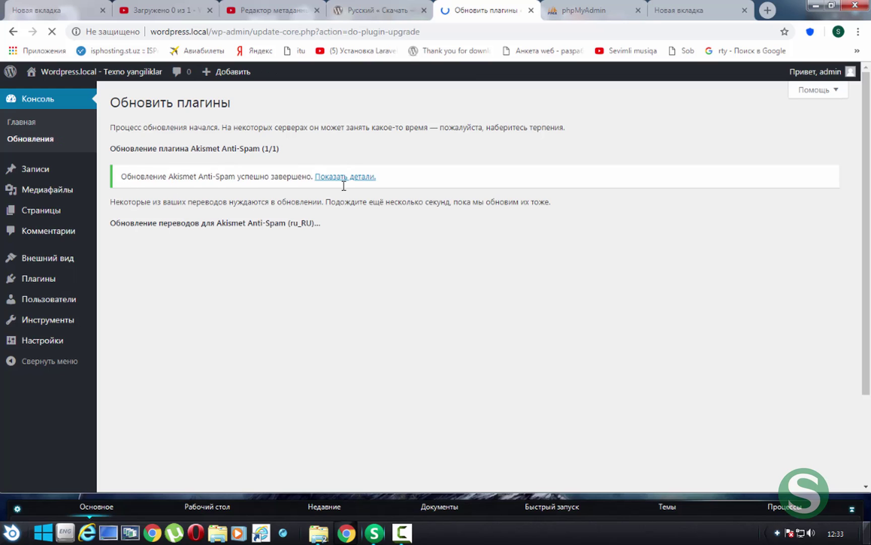
pyautogui.moveTo(278, 223); pyautogui.dragTo(420, 224)
pyautogui.click(375, 222)
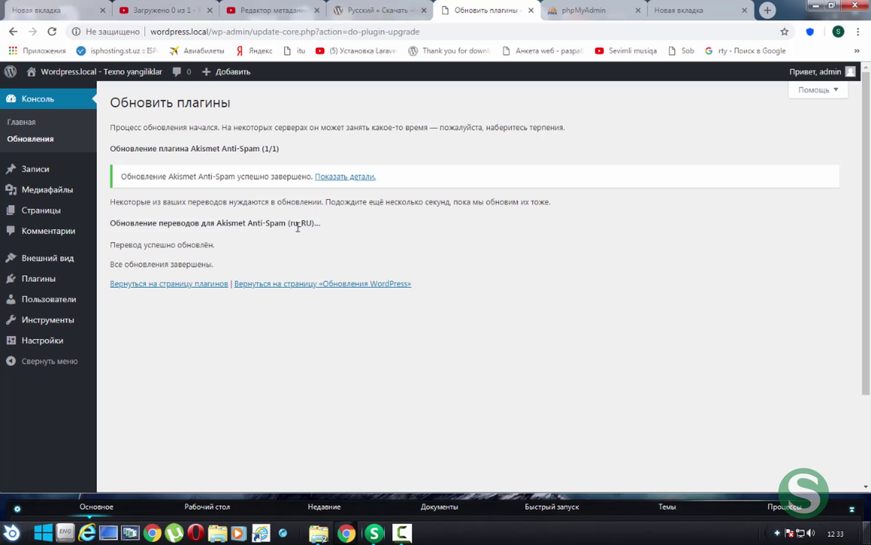
pyautogui.moveTo(247, 223); pyautogui.dragTo(326, 234)
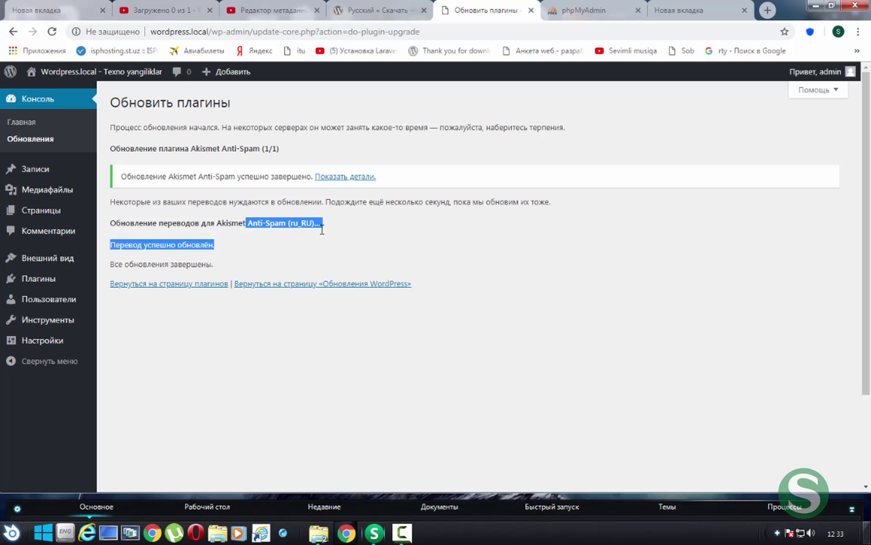
pyautogui.click(147, 271)
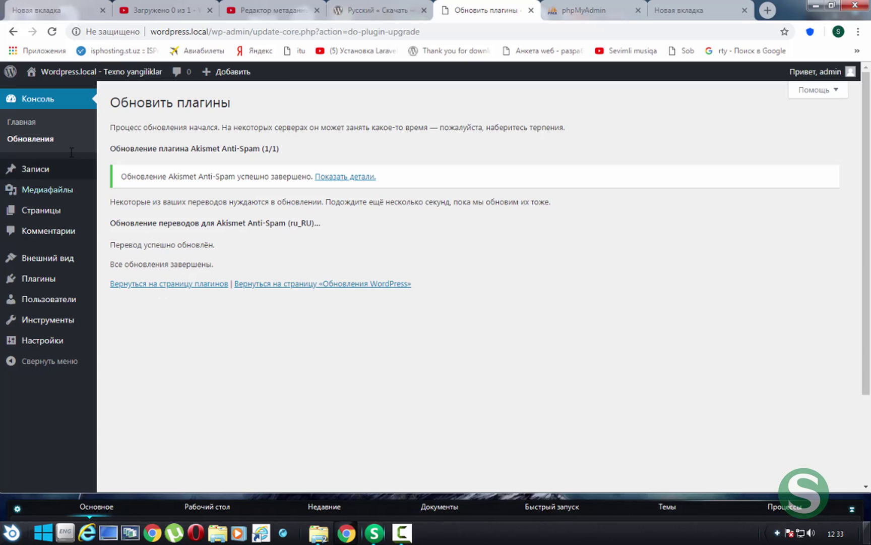
# Return to the Обновления page and review the plugins, themes and translations status
pyautogui.click(36, 139)
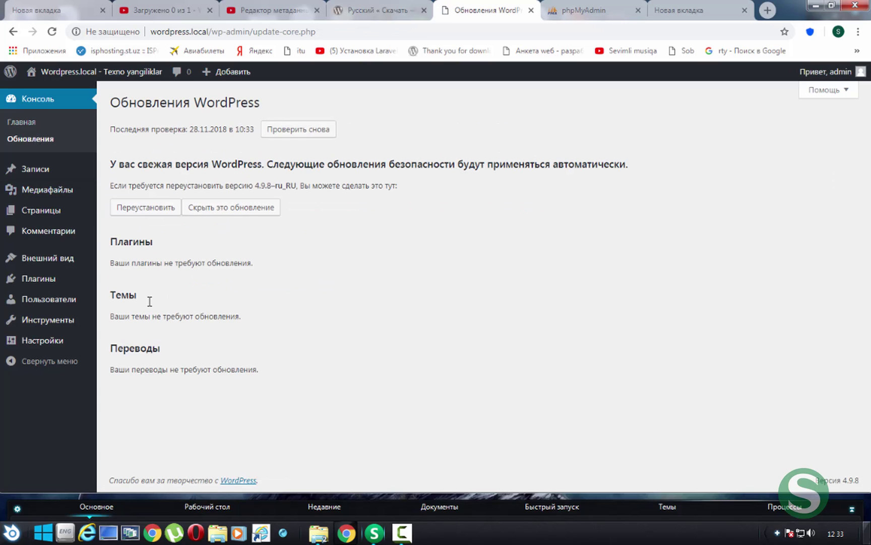
pyautogui.moveTo(117, 241); pyautogui.dragTo(382, 437)
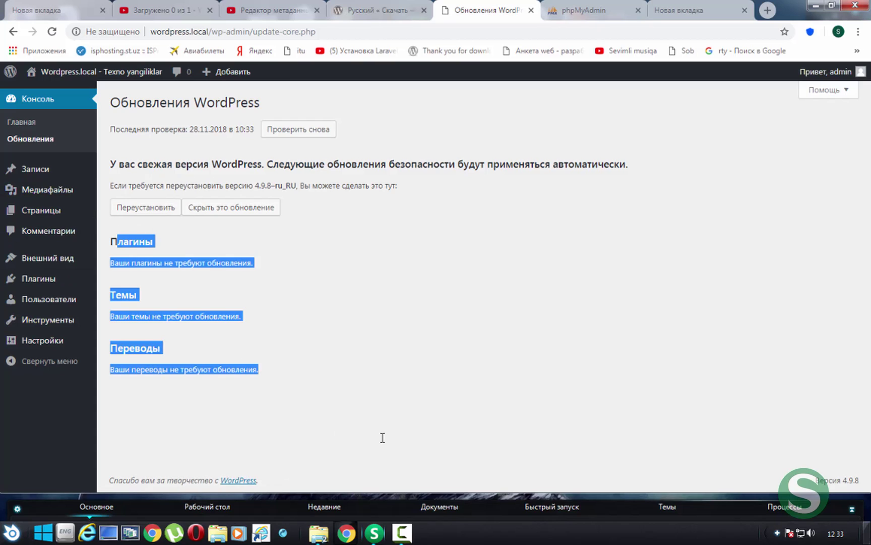
pyautogui.click(382, 437)
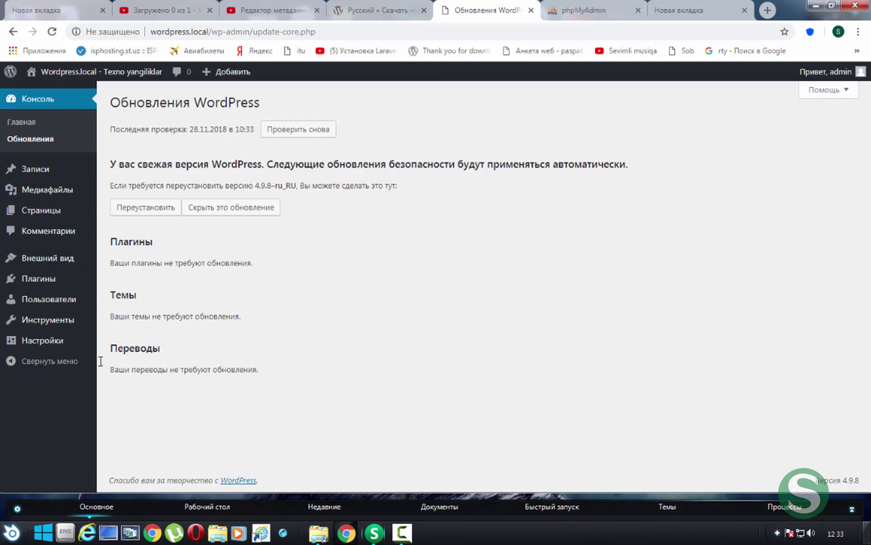
pyautogui.moveTo(101, 361); pyautogui.dragTo(428, 359)
pyautogui.click(351, 265)
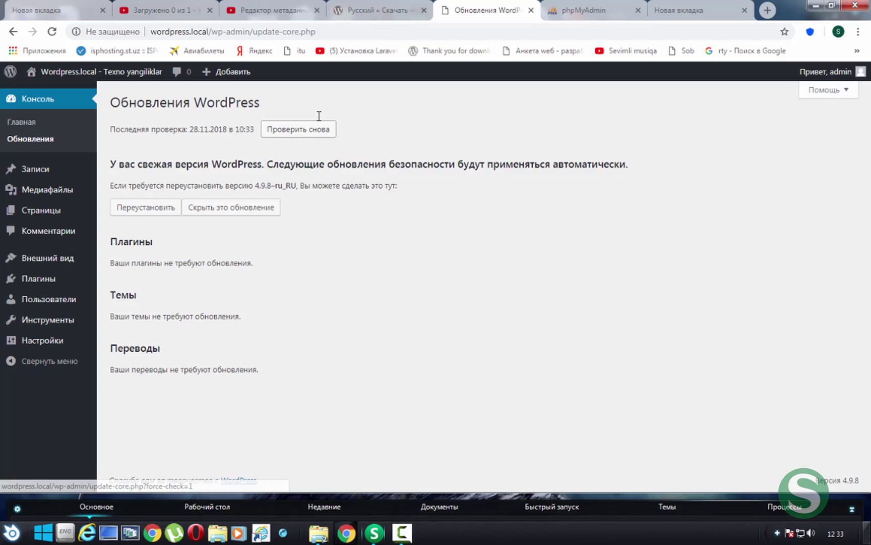
# Re-check for updates and confirm the up-to-date version heading
pyautogui.click(310, 135)
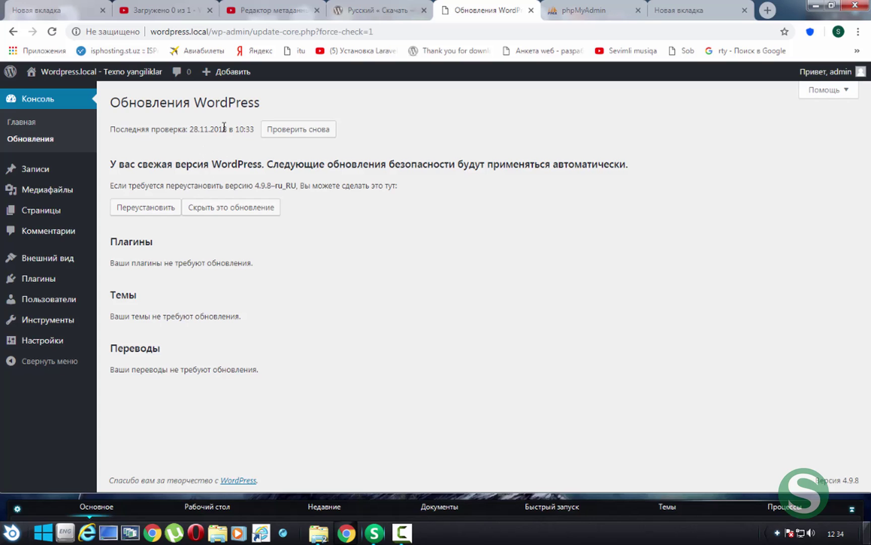
pyautogui.moveTo(104, 162); pyautogui.dragTo(694, 163)
pyautogui.click(135, 178)
pyautogui.moveTo(129, 161); pyautogui.dragTo(690, 167)
pyautogui.click(684, 167)
# Visit uz.wordpress.org in the new tab and browse its Uzbek Theme Directory (Shablonlar)
pyautogui.click(695, 15)
pyautogui.press('Tab')
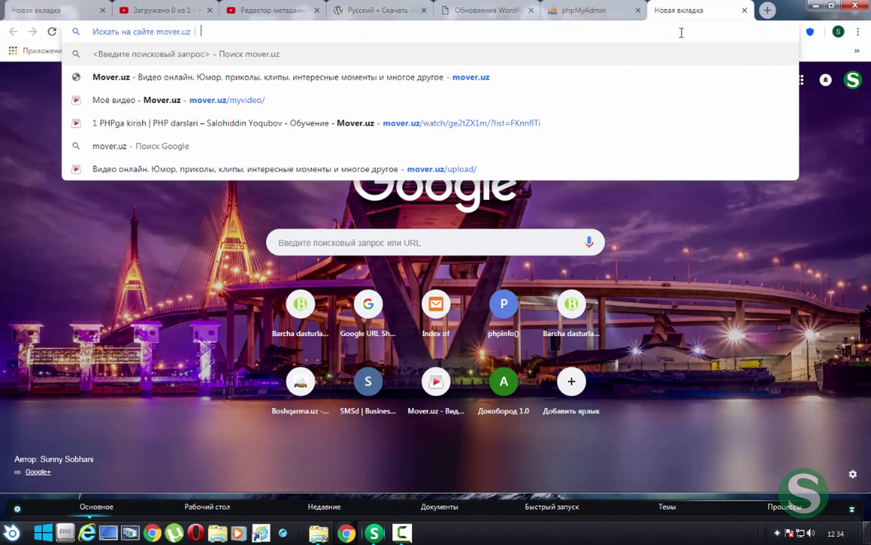
pyautogui.press('Escape')
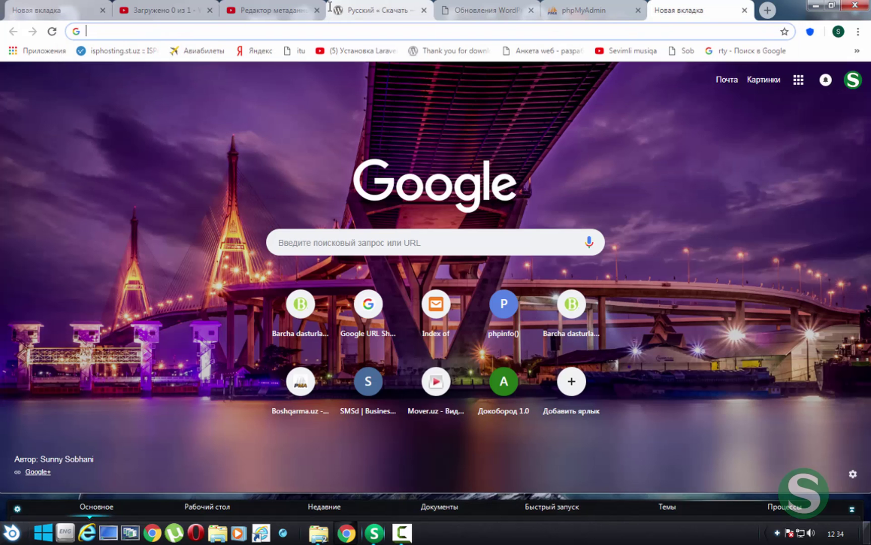
pyautogui.write('uz.wordp')
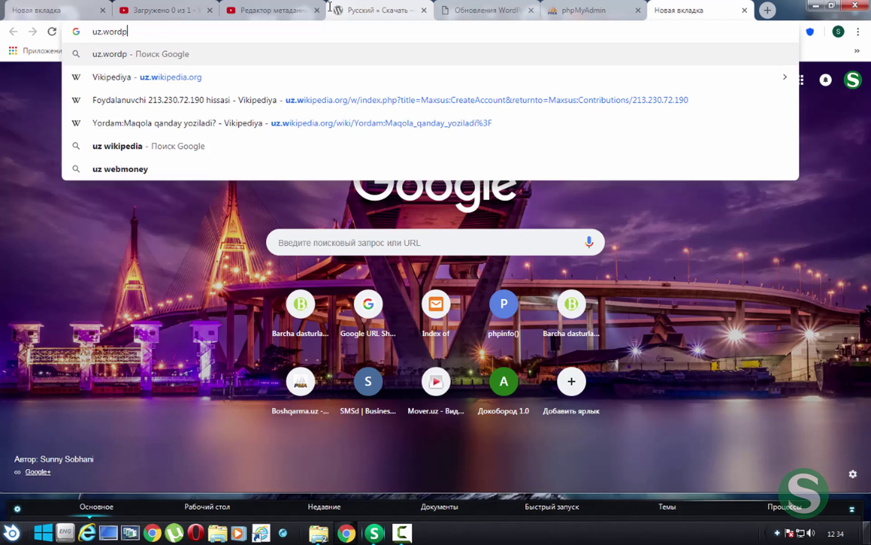
pyautogui.write('ress.org')
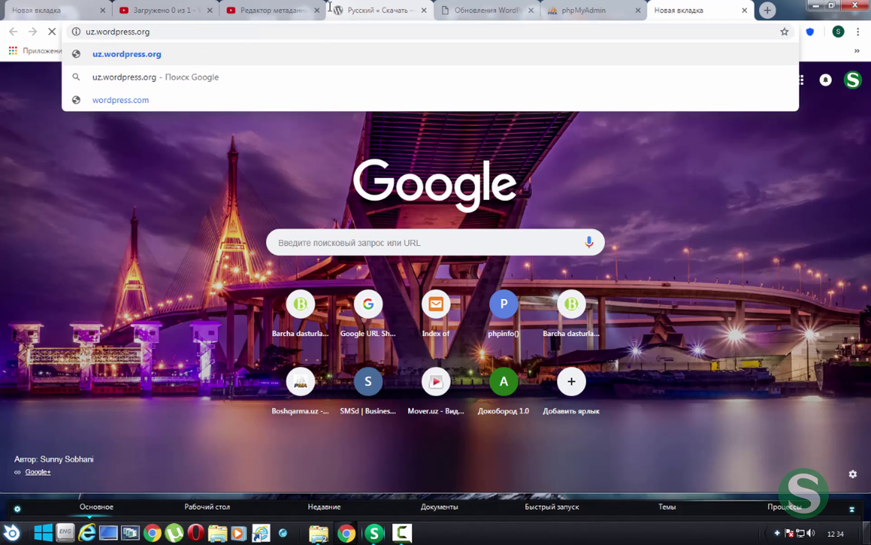
pyautogui.press('Return')
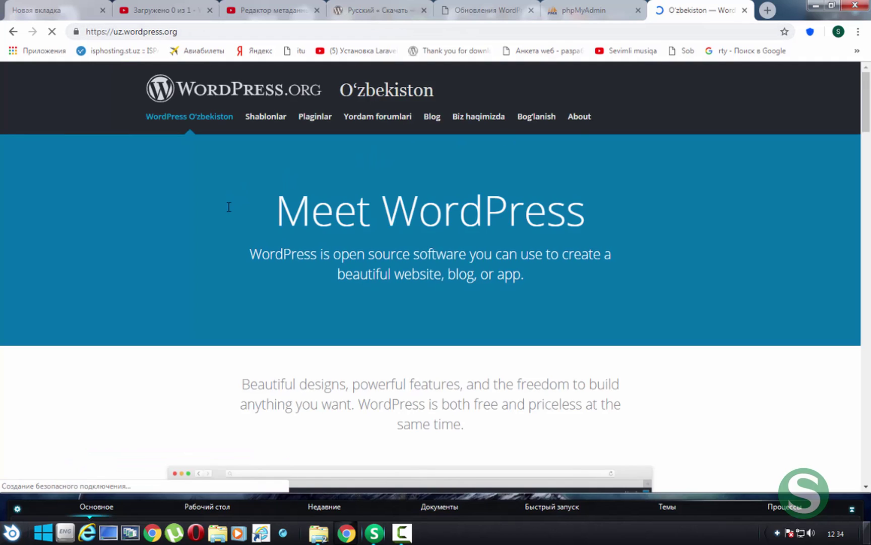
pyautogui.moveTo(227, 204); pyautogui.dragTo(517, 218)
pyautogui.click(778, 318)
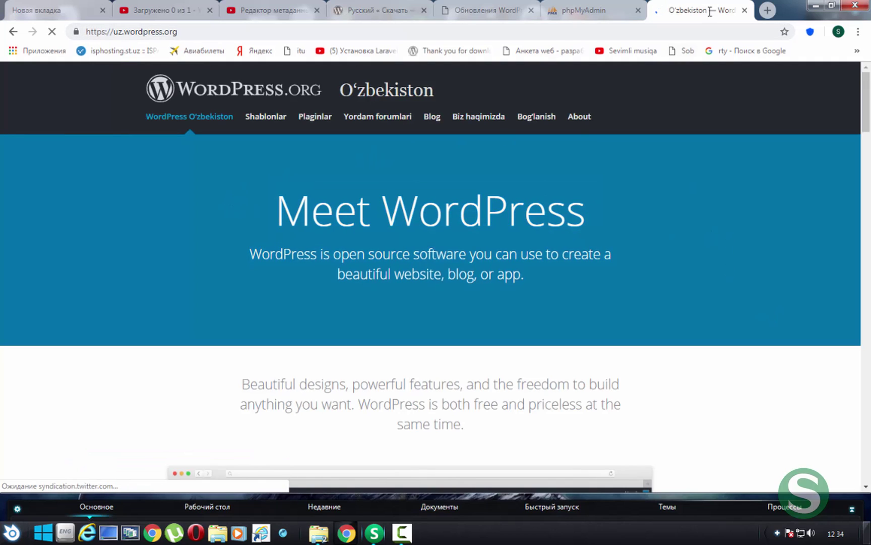
pyautogui.scroll(-10, 473, 233)
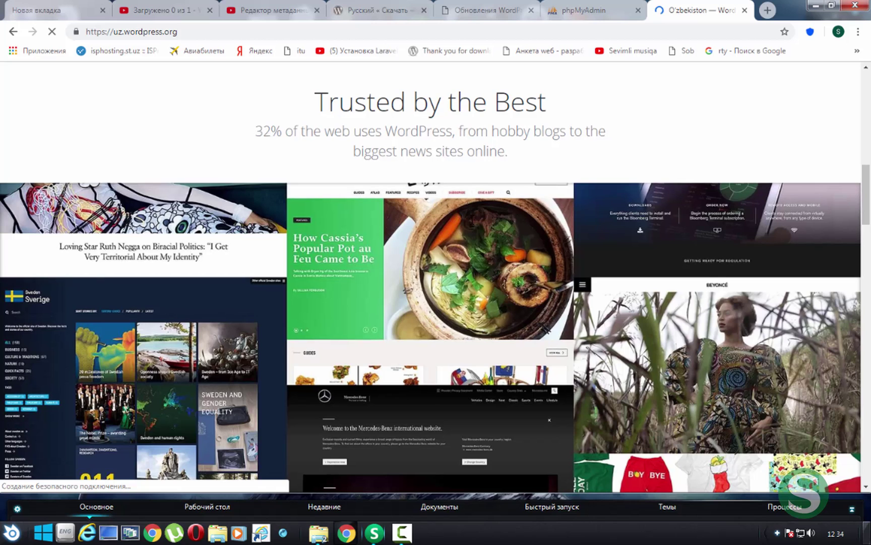
pyautogui.scroll(-5, 458, 211)
pyautogui.scroll(15, 458, 211)
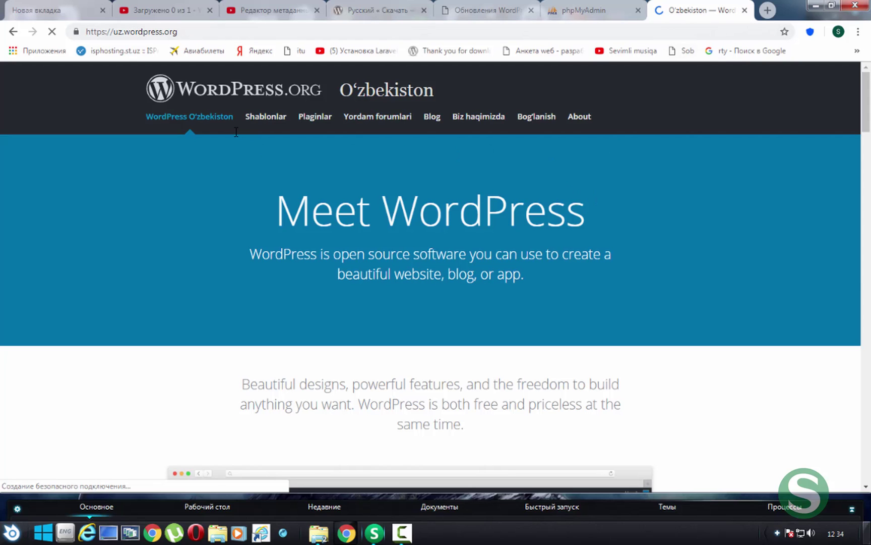
pyautogui.scroll(-5, 407, 282)
pyautogui.scroll(5, 449, 163)
pyautogui.click(263, 119)
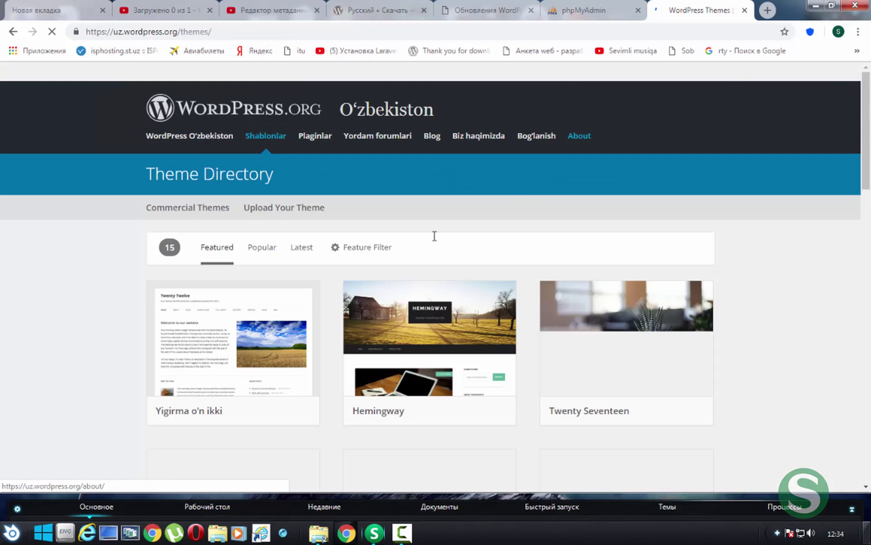
pyautogui.scroll(-3, 389, 248)
# Search Google for 'wordpress uz' and open the Codex install-in-your-language result
pyautogui.click(230, 33)
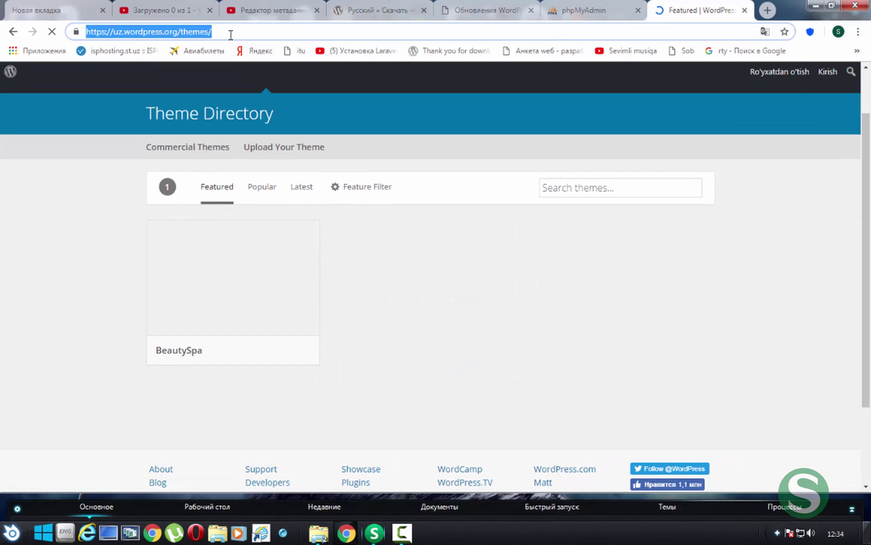
pyautogui.write('wordpress uz')
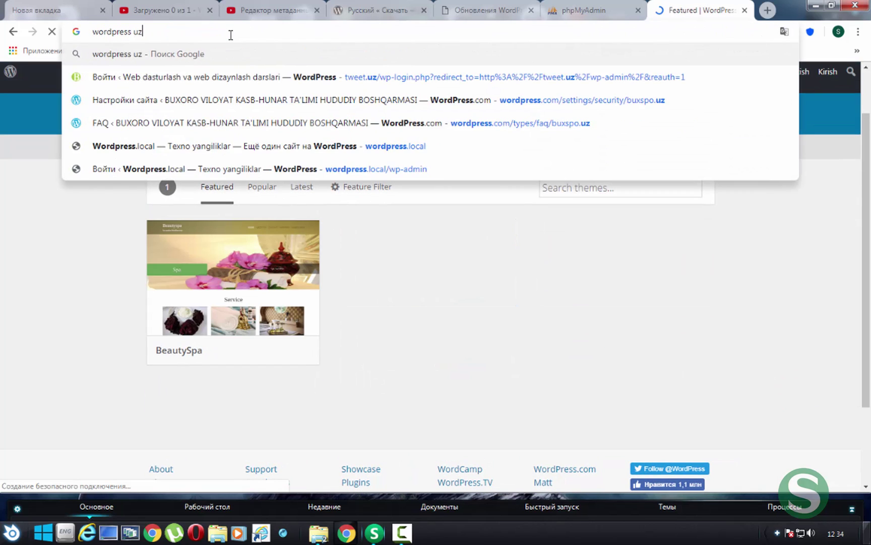
pyautogui.press('Return')
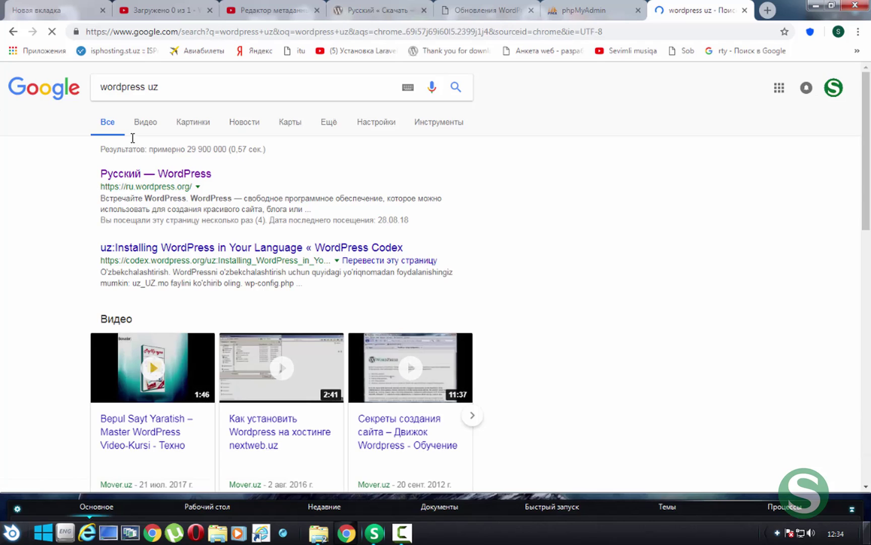
pyautogui.click(246, 247)
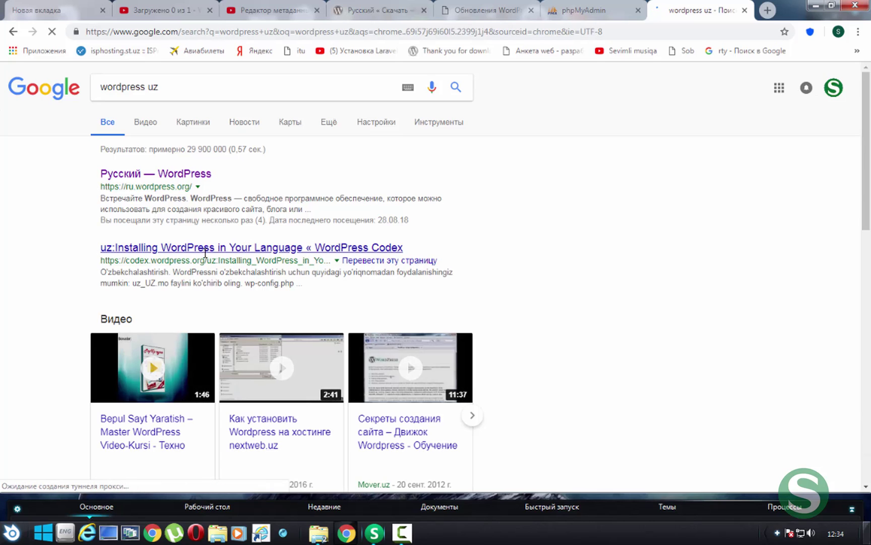
# Scroll through the Codex article and read the Uzbek installation instructions
pyautogui.scroll(-4, 205, 247)
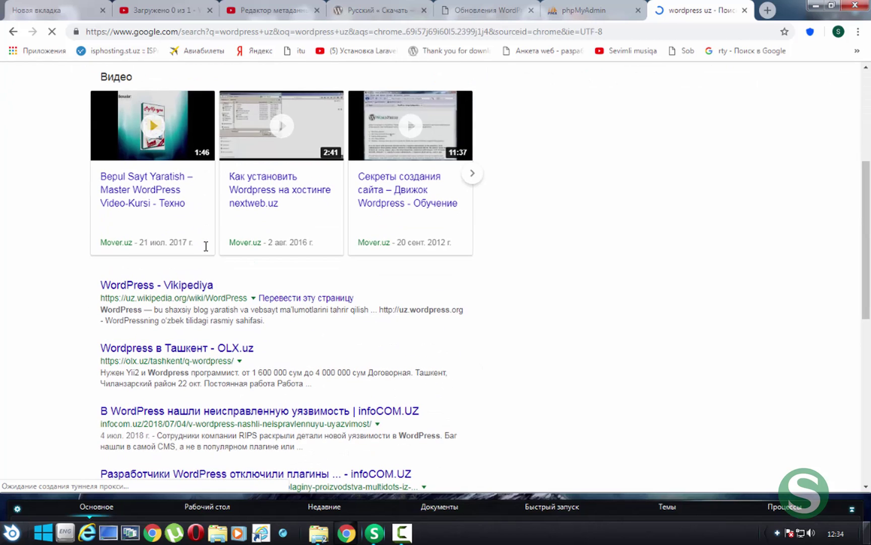
pyautogui.click(189, 284)
pyautogui.scroll(-1, 189, 284)
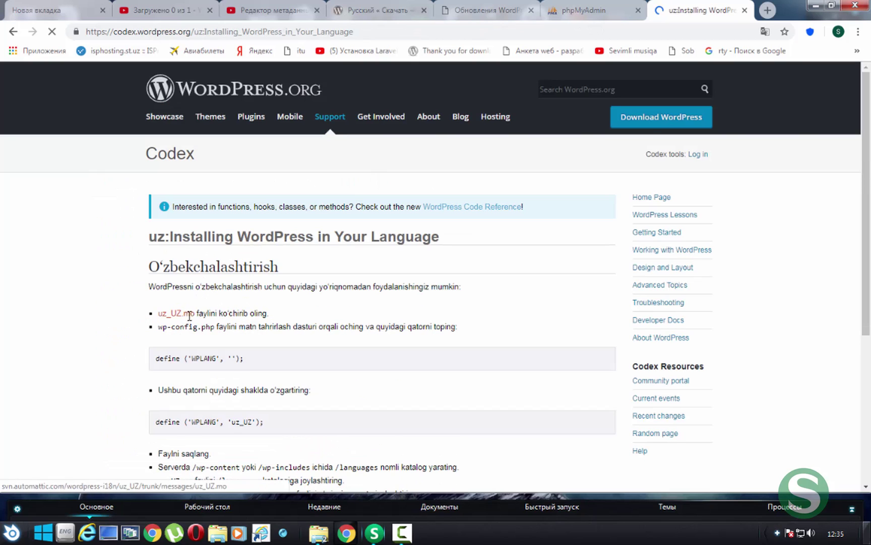
pyautogui.scroll(-2, 187, 291)
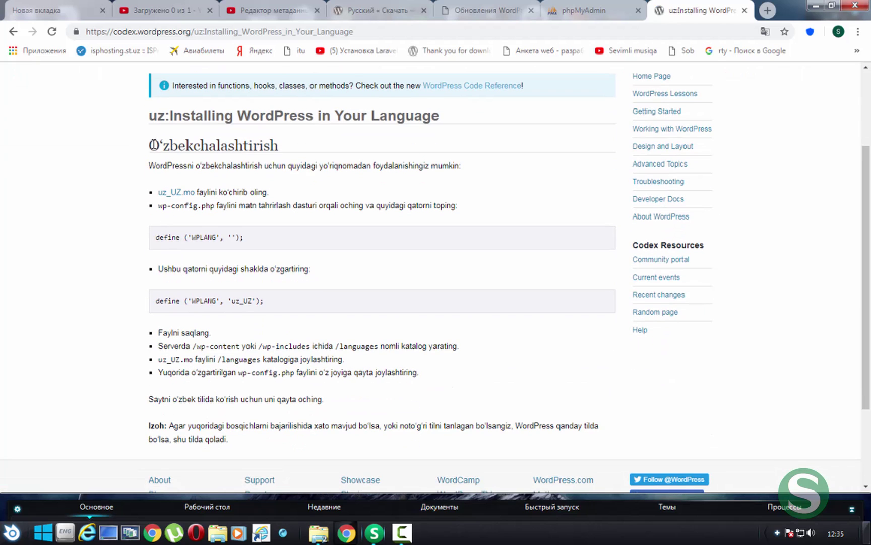
pyautogui.moveTo(153, 146); pyautogui.dragTo(446, 425)
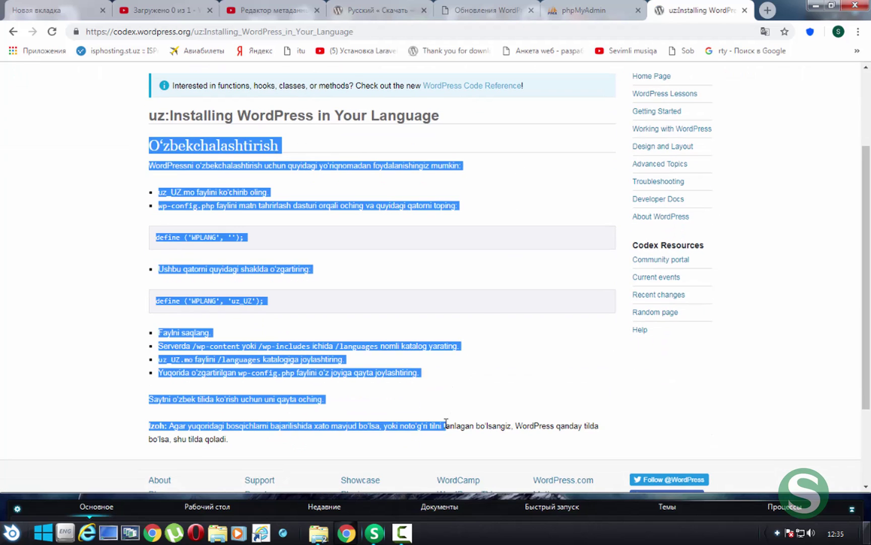
pyautogui.click(404, 281)
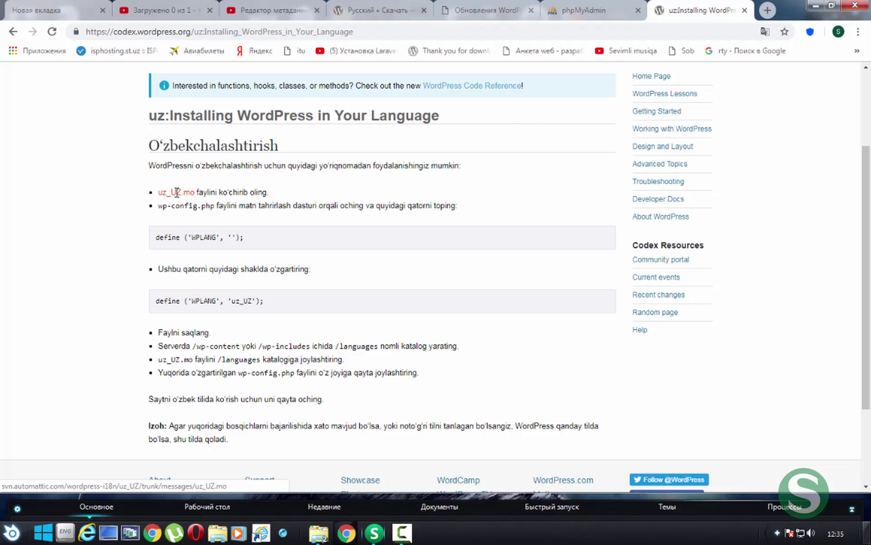
# Try the uz_UZ.mo download twice, returning to the article after each Not Found page
pyautogui.click(177, 192)
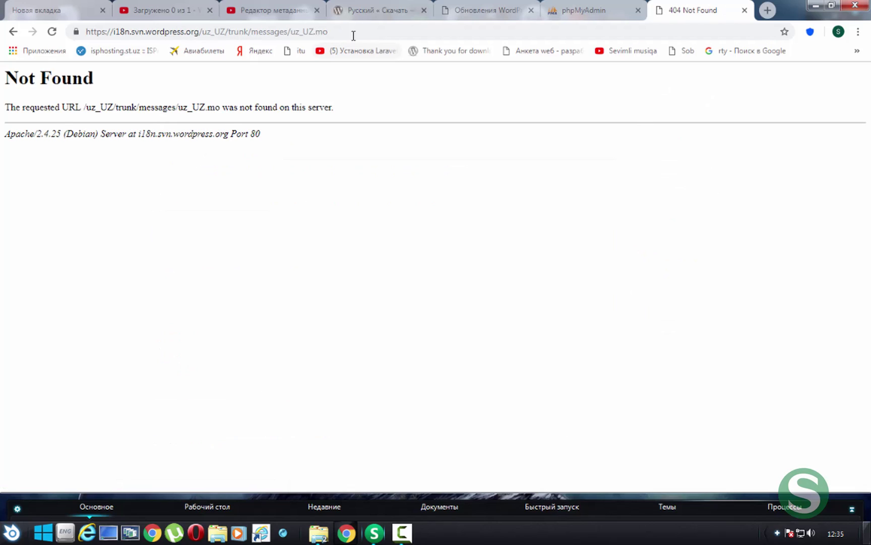
pyautogui.click(11, 32)
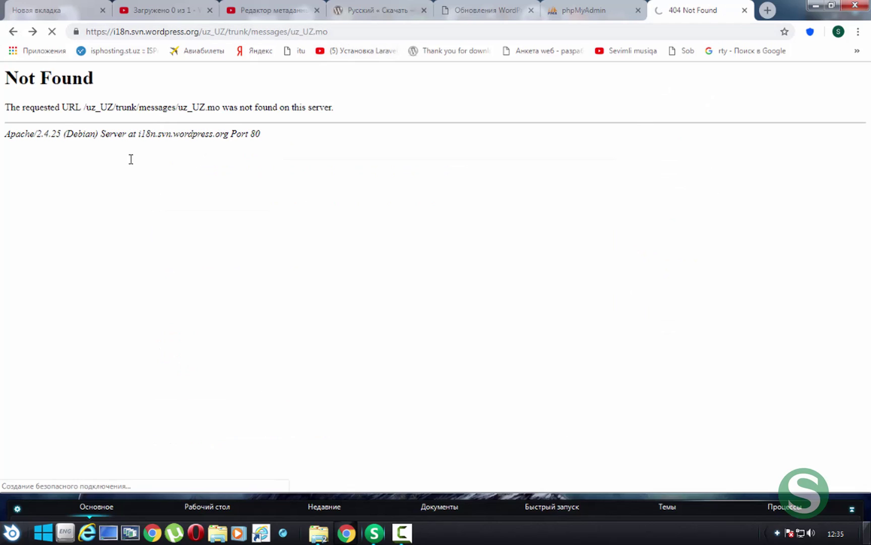
pyautogui.scroll(-3, 244, 257)
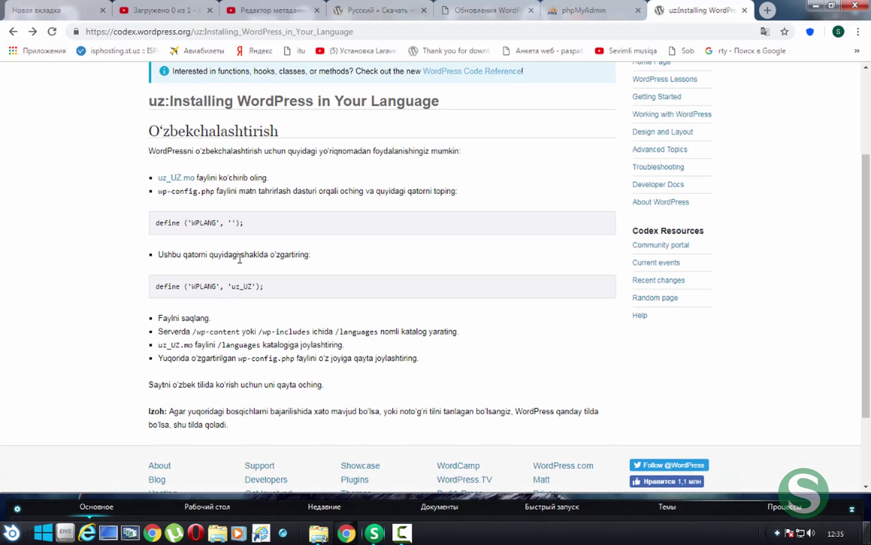
pyautogui.scroll(4, 242, 251)
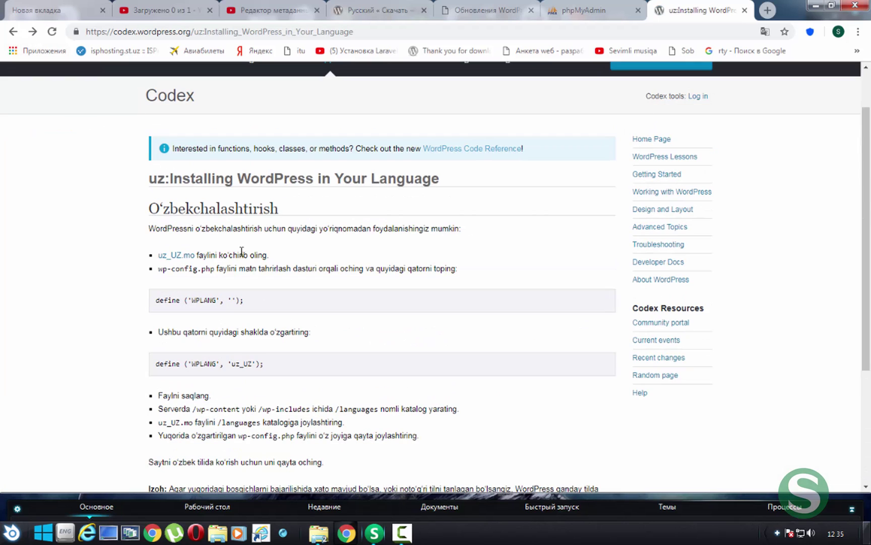
pyautogui.click(172, 256)
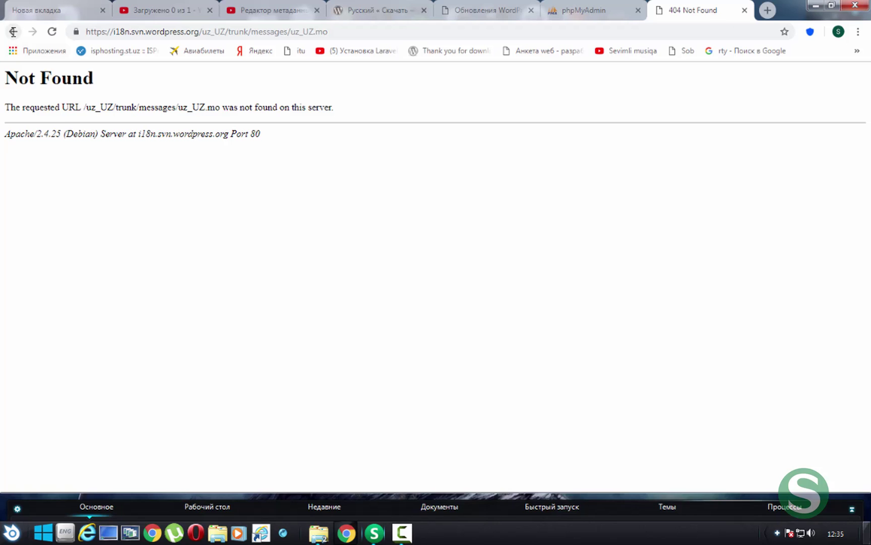
pyautogui.click(13, 32)
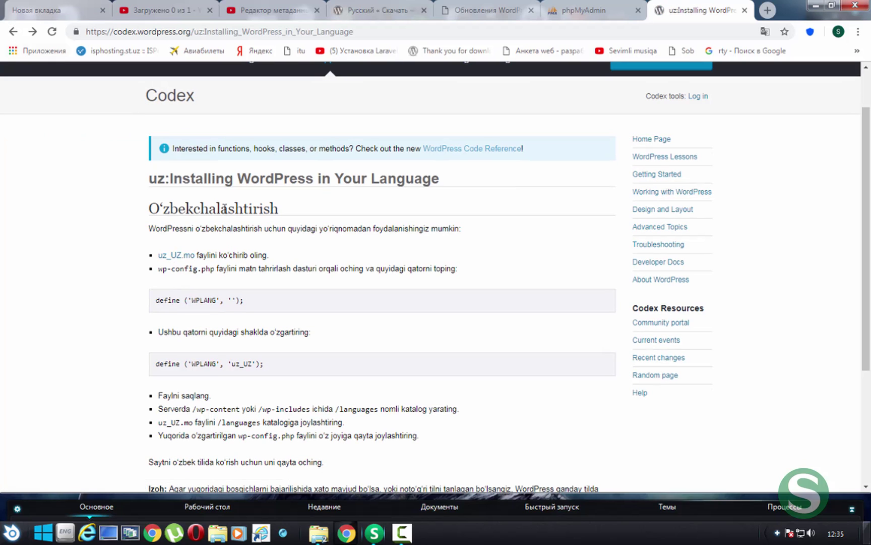
pyautogui.doubleClick(237, 211)
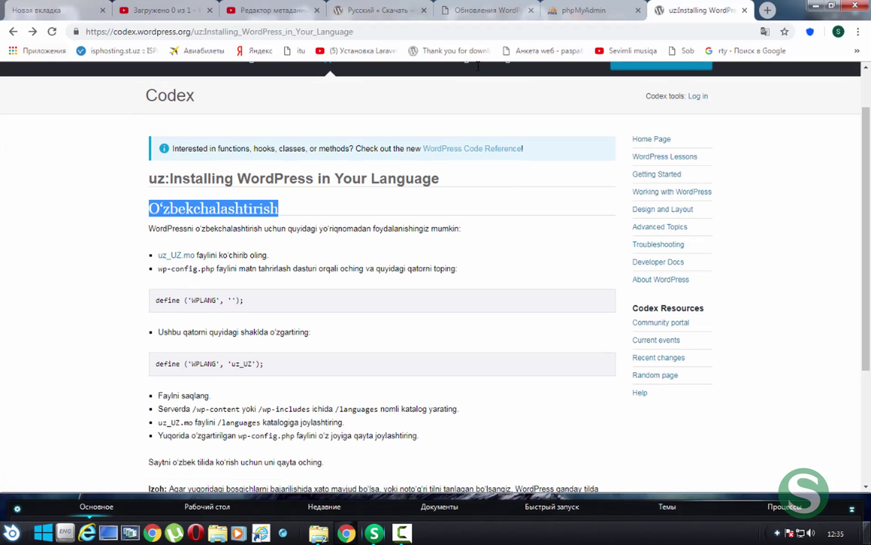
# Search Google for 'wordpress uzbek language'
pyautogui.click(645, 35)
pyautogui.write('wordpress ')
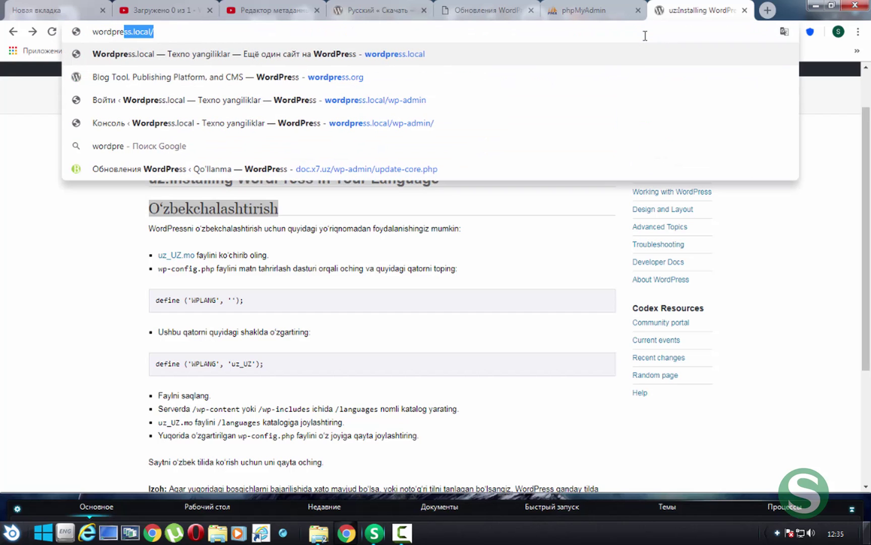
pyautogui.write('oz')
pyautogui.press('BackSpace')
pyautogui.press('BackSpace')
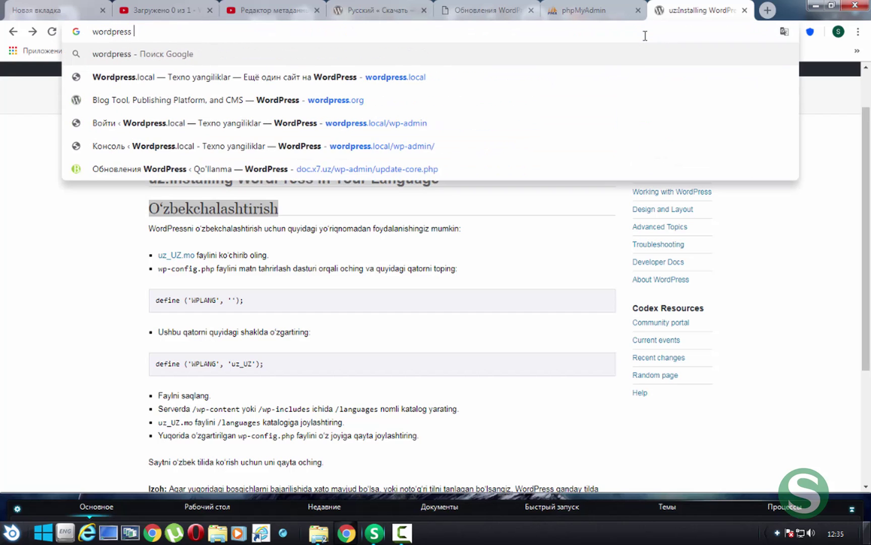
pyautogui.write('uzbek')
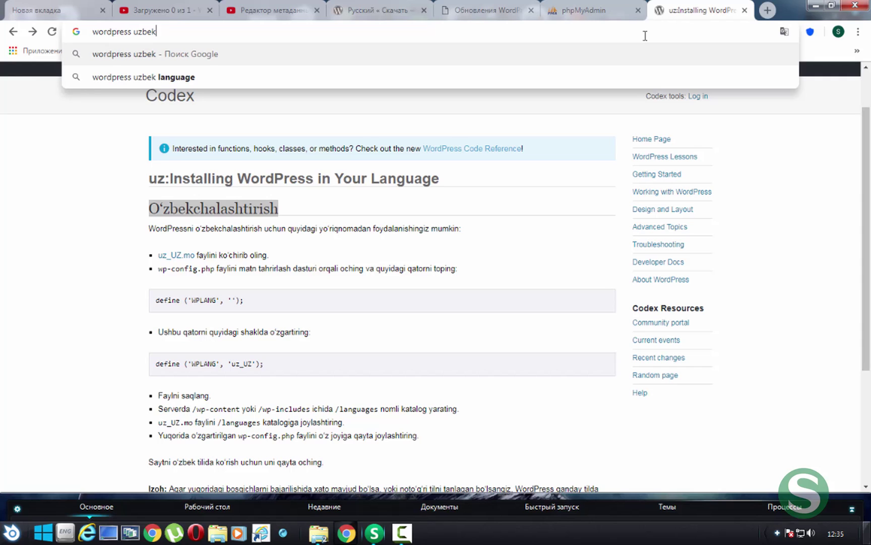
pyautogui.press('Down')
pyautogui.press('Return')
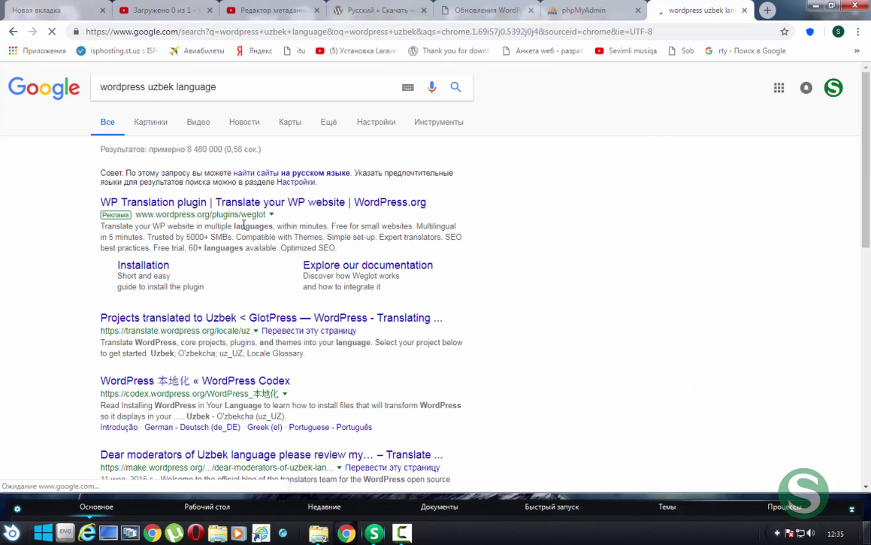
# Open and scroll through the Projects translated to Uzbek page
pyautogui.scroll(-2, 240, 222)
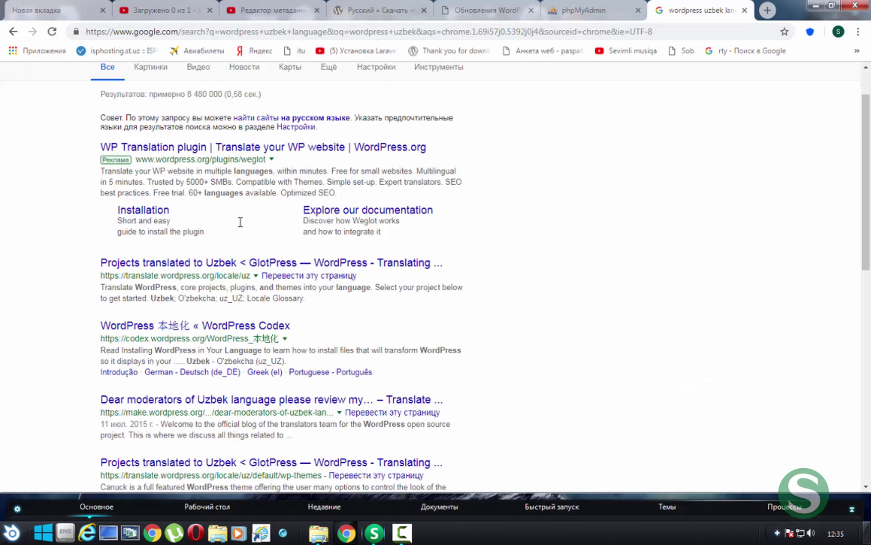
pyautogui.click(247, 197)
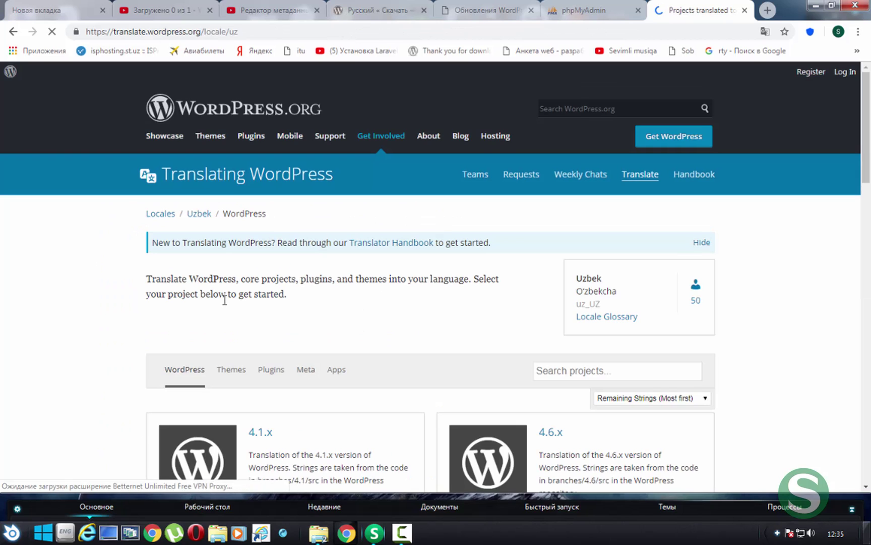
pyautogui.scroll(-3, 224, 297)
pyautogui.scroll(-2, 247, 258)
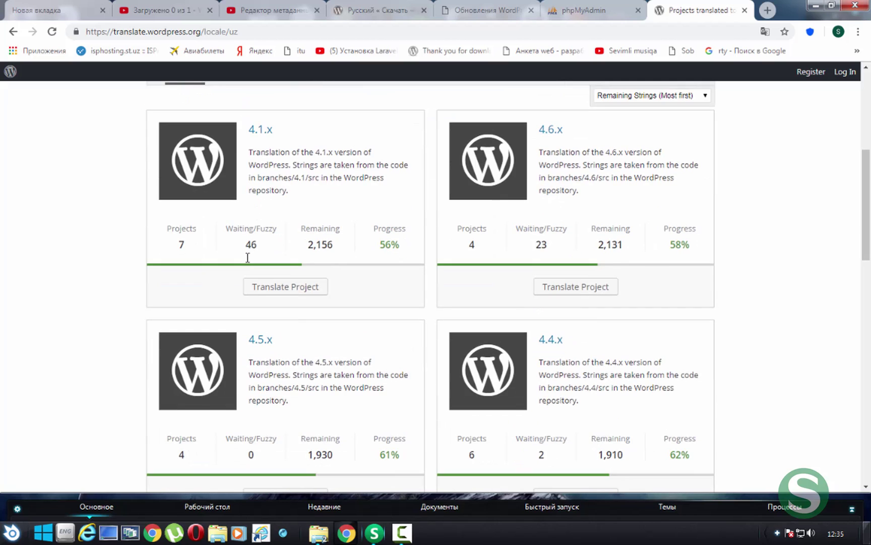
pyautogui.scroll(5, 248, 257)
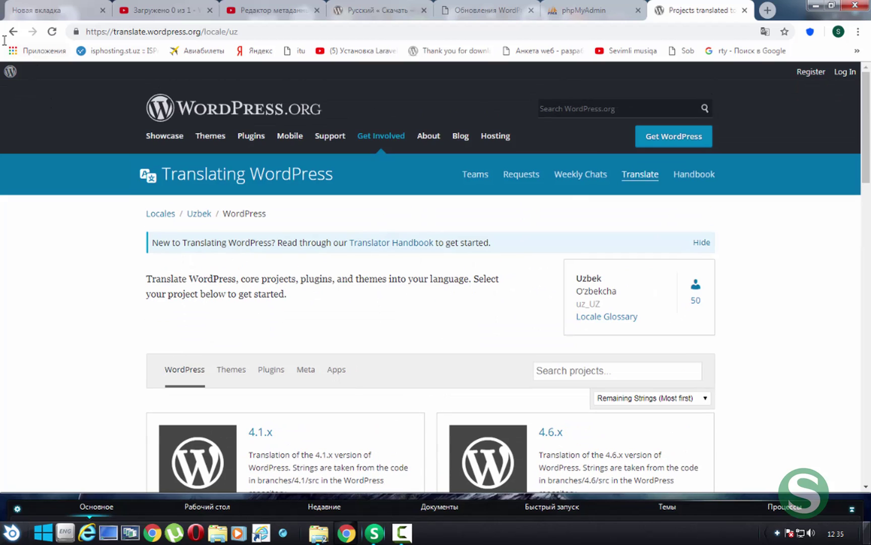
pyautogui.scroll(-13, 233, 267)
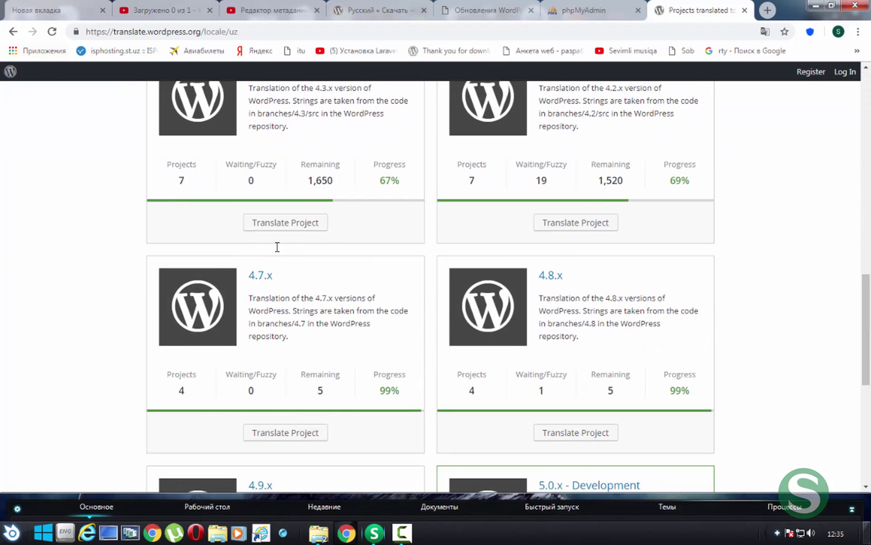
# Revisit the Codex Uzbek guide, retry the uz_UZ.mo link, then return to the admin Updates tab
pyautogui.click(13, 31)
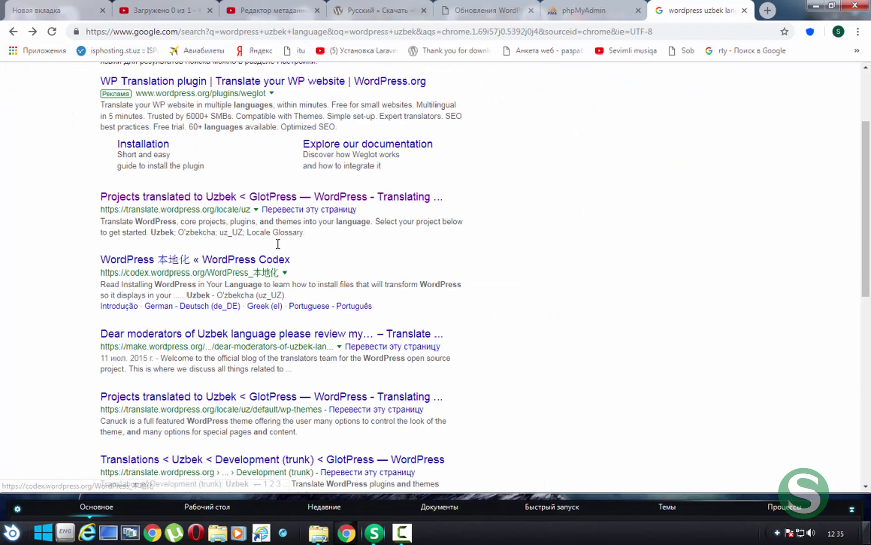
pyautogui.scroll(1, 234, 277)
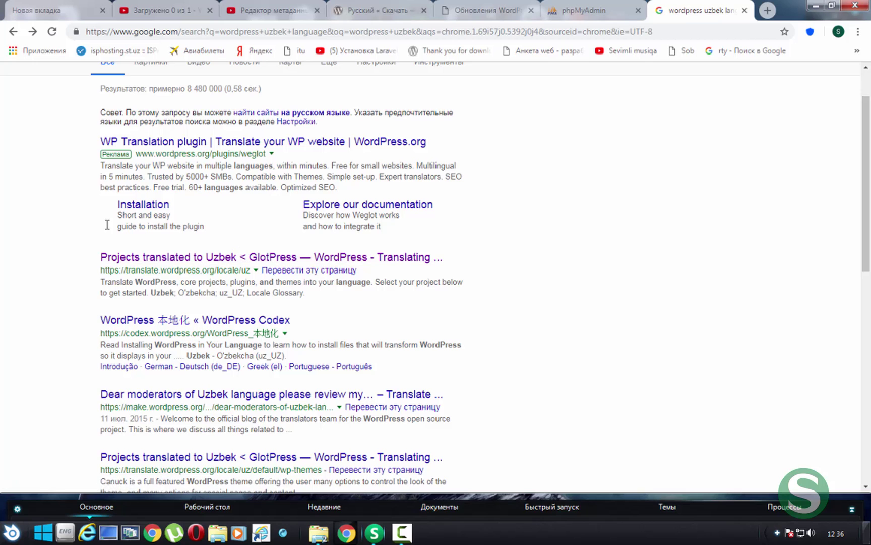
pyautogui.click(13, 32)
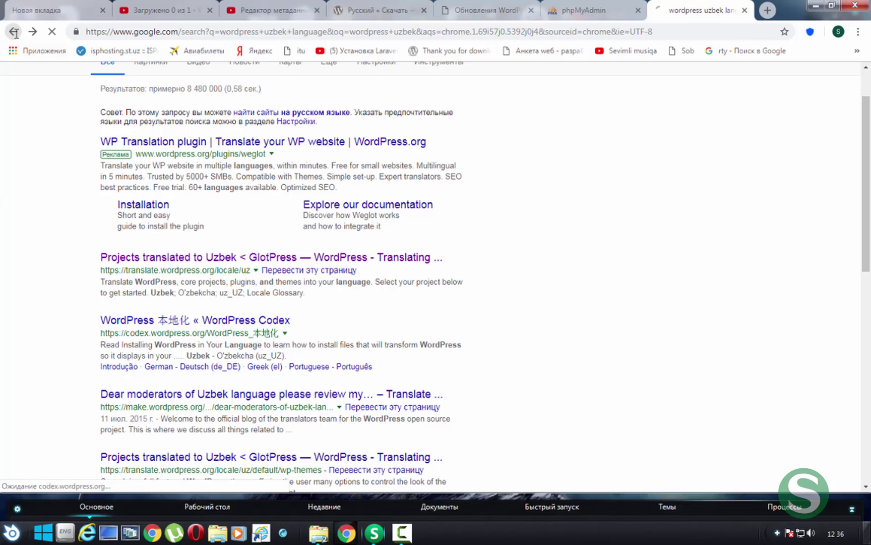
pyautogui.moveTo(132, 246); pyautogui.dragTo(282, 253)
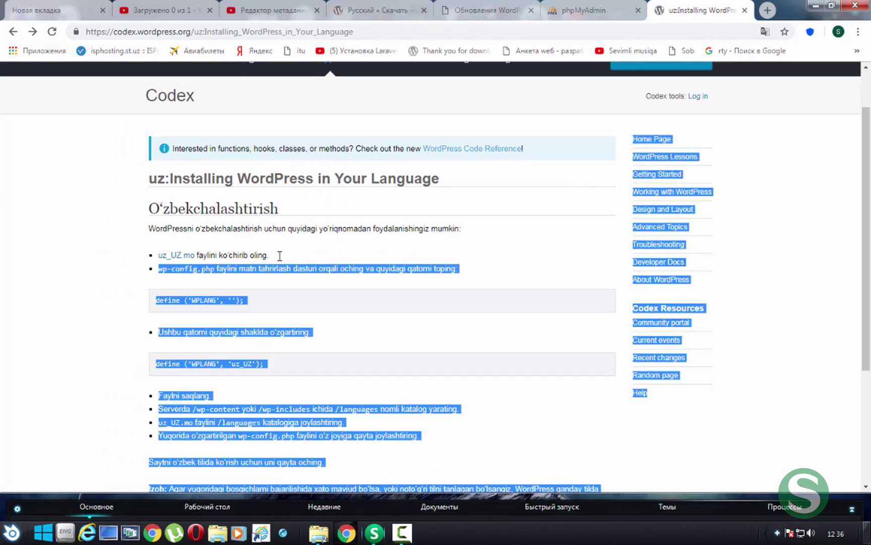
pyautogui.click(255, 258)
pyautogui.click(186, 257)
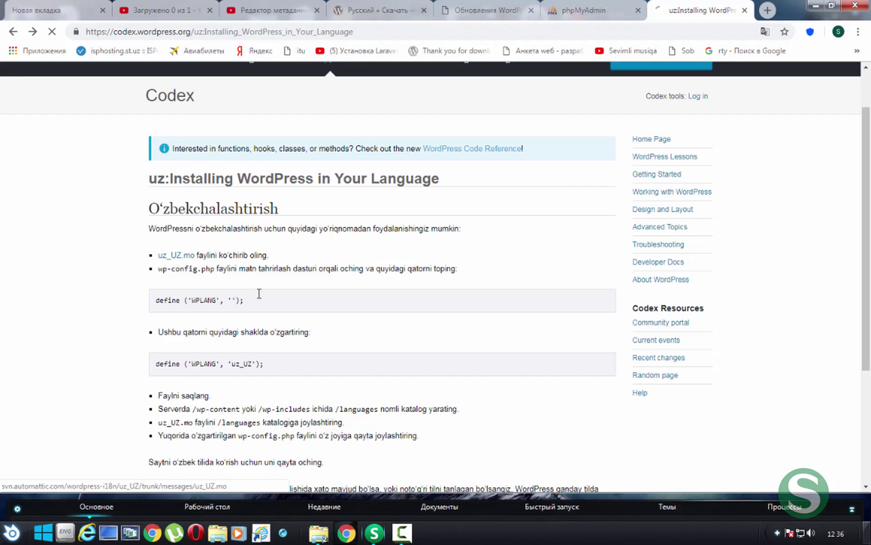
pyautogui.click(13, 31)
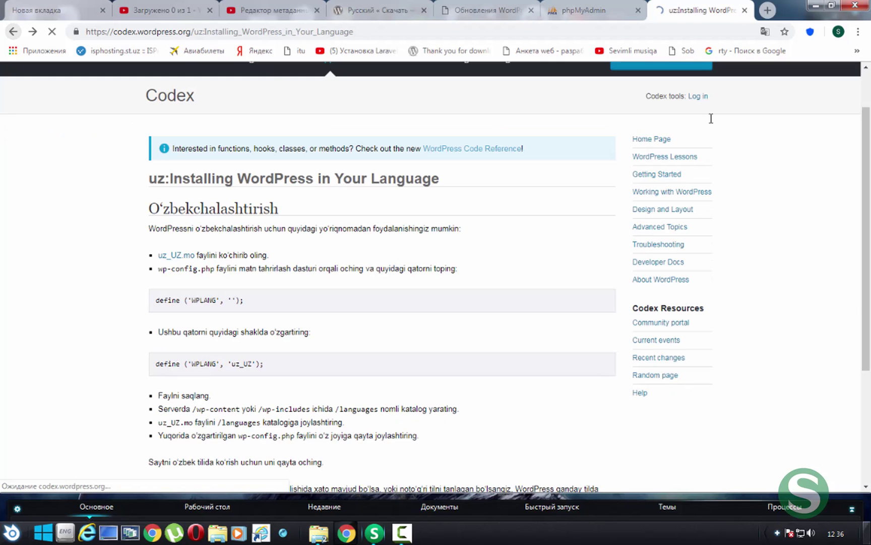
pyautogui.click(466, 14)
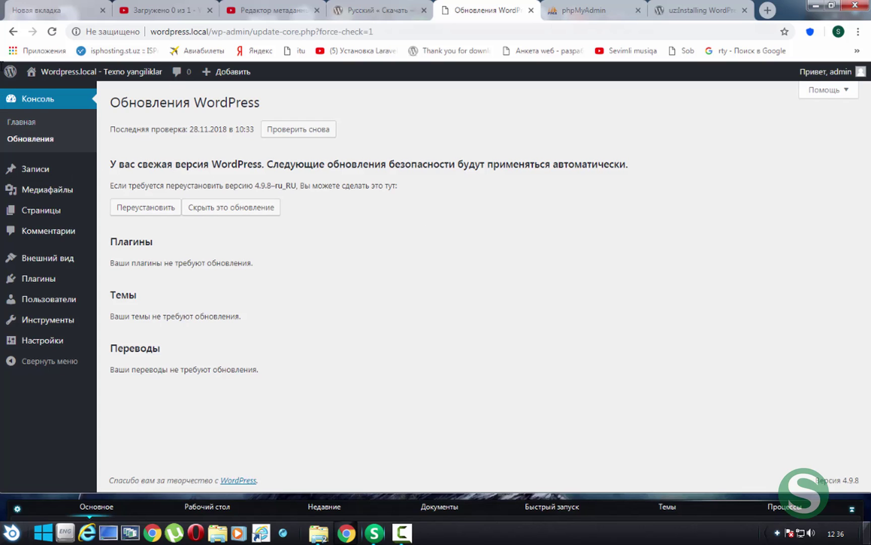
# Open the Записи list showing the single published post 'Привет, мир!'
pyautogui.moveTo(1, 65)
pyautogui.mouseDown()
pyautogui.moveTo(57, 267)
pyautogui.moveTo(100, 374)
pyautogui.mouseUp()
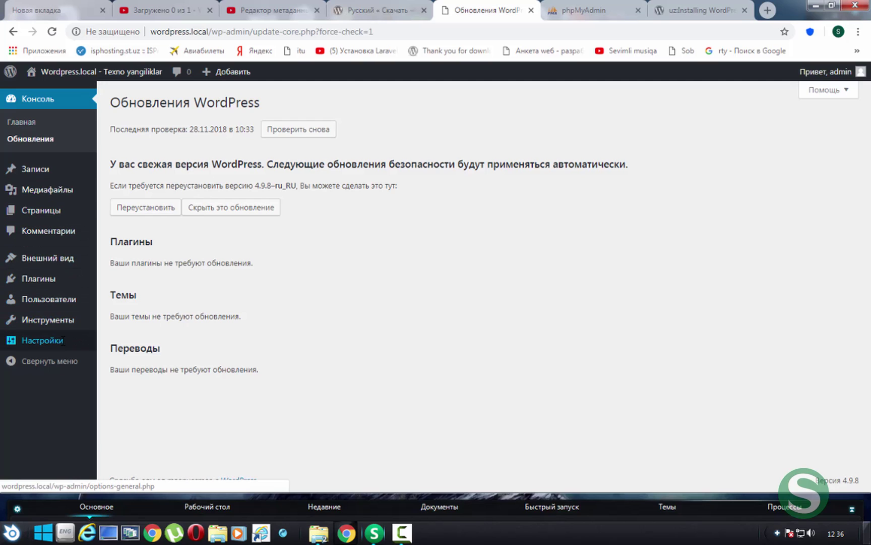
pyautogui.moveTo(62, 339)
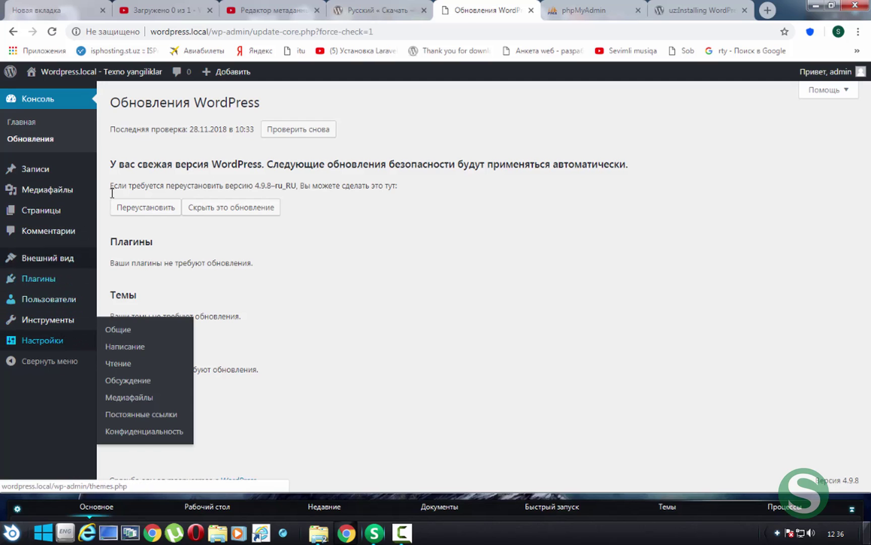
pyautogui.click(38, 168)
pyautogui.moveTo(147, 194)
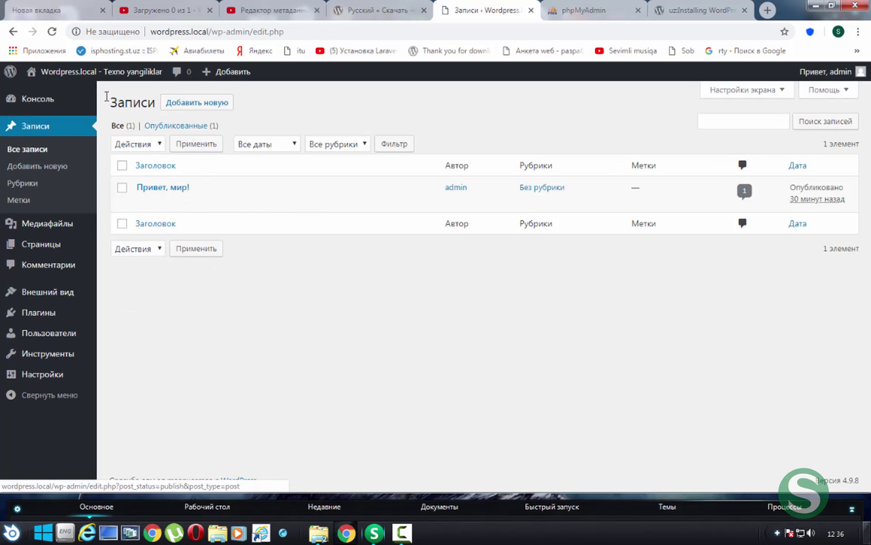
# Open the site front page in a new tab and view the 'Привет, мир!' post
pyautogui.rightClick(95, 72)
pyautogui.click(111, 79)
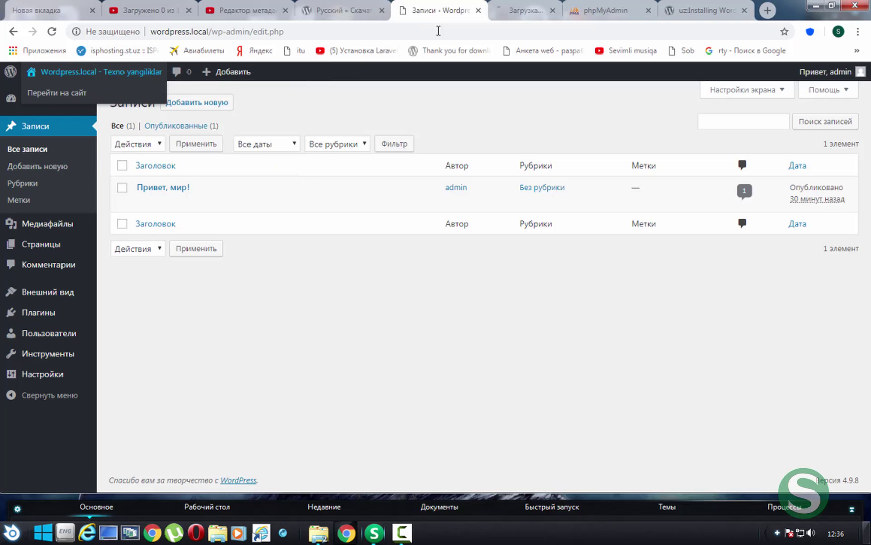
pyautogui.click(514, 10)
pyautogui.scroll(1, 373, 241)
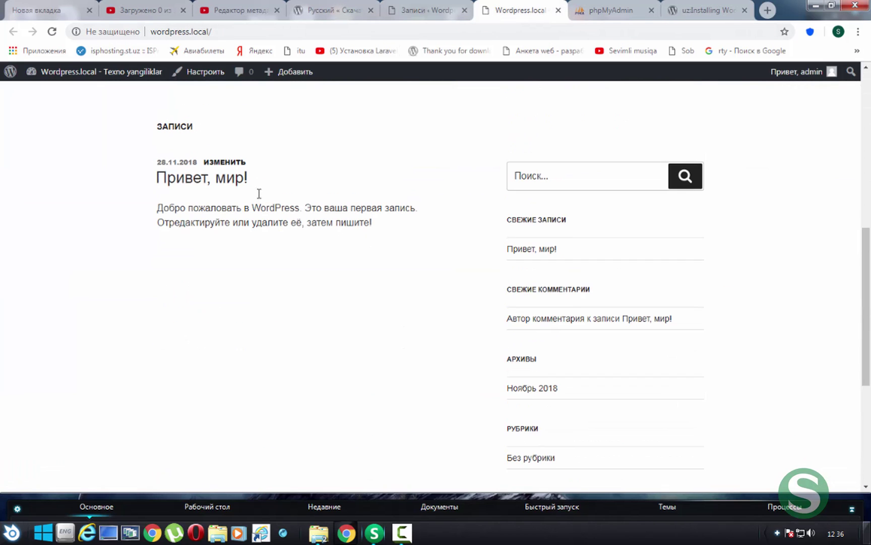
pyautogui.click(240, 177)
pyautogui.scroll(-7, 239, 246)
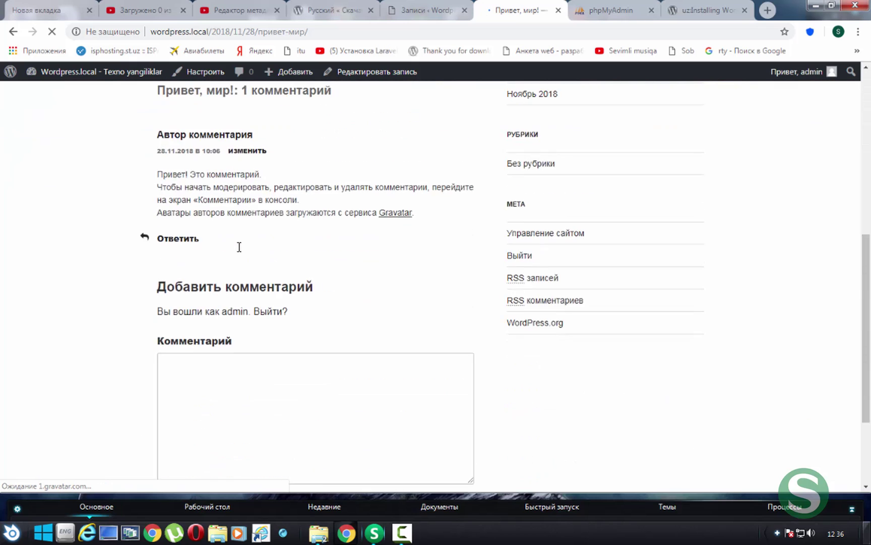
pyautogui.scroll(-1, 239, 246)
pyautogui.scroll(3, 243, 283)
pyautogui.click(429, 10)
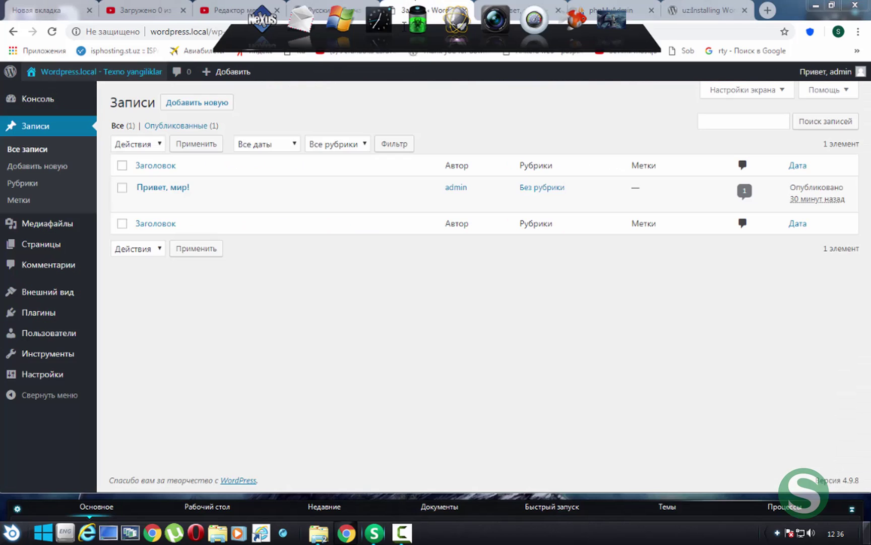
# Create and publish a new post titled 'test' with body text 'test'
pyautogui.moveTo(127, 170)
pyautogui.mouseDown()
pyautogui.moveTo(252, 218)
pyautogui.moveTo(758, 215)
pyautogui.mouseUp()
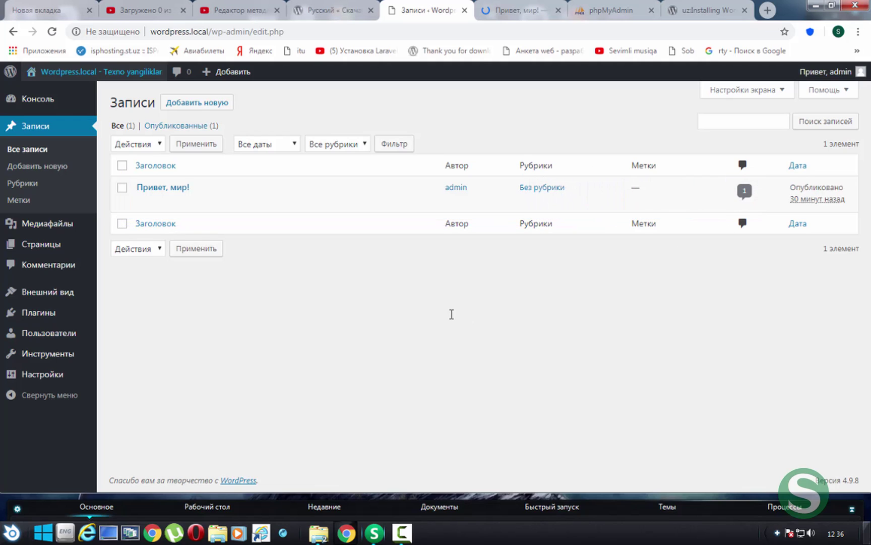
pyautogui.click(197, 102)
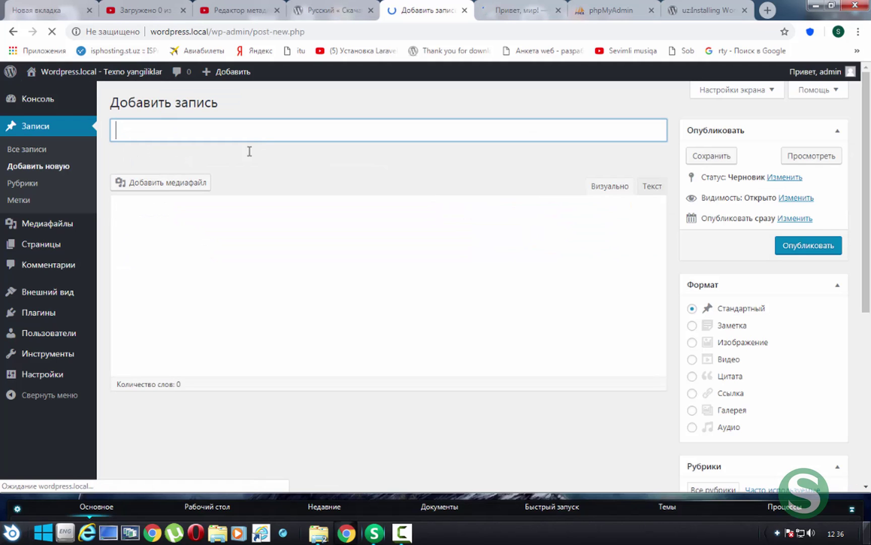
pyautogui.write('tes')
pyautogui.click(239, 291)
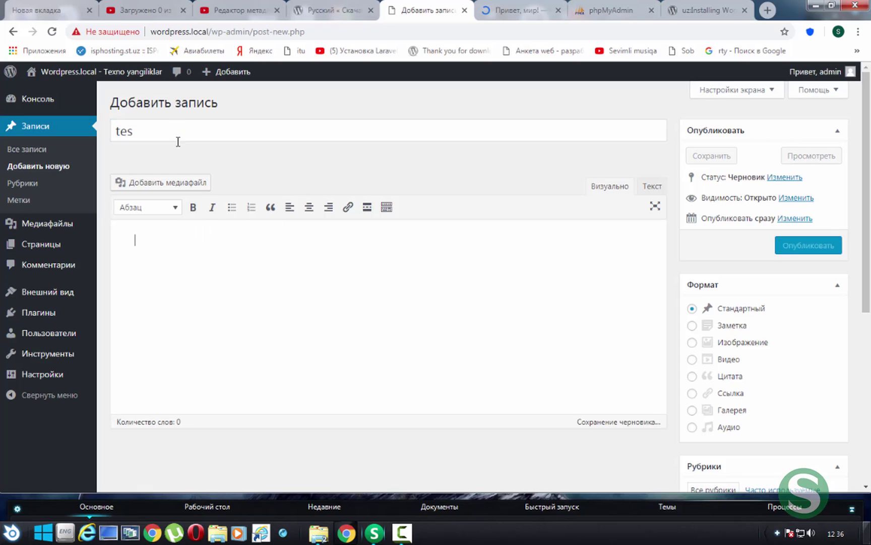
pyautogui.click(177, 128)
pyautogui.write('t')
pyautogui.click(253, 304)
pyautogui.write('test')
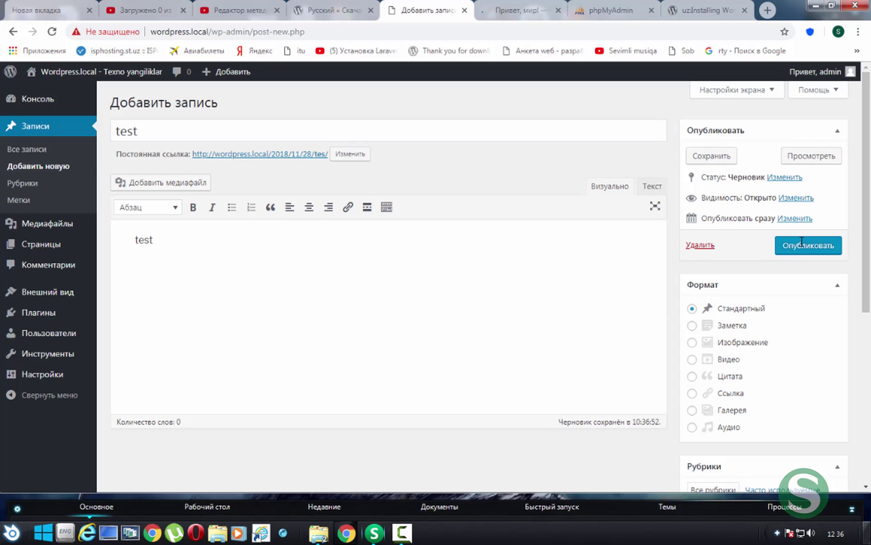
pyautogui.click(802, 243)
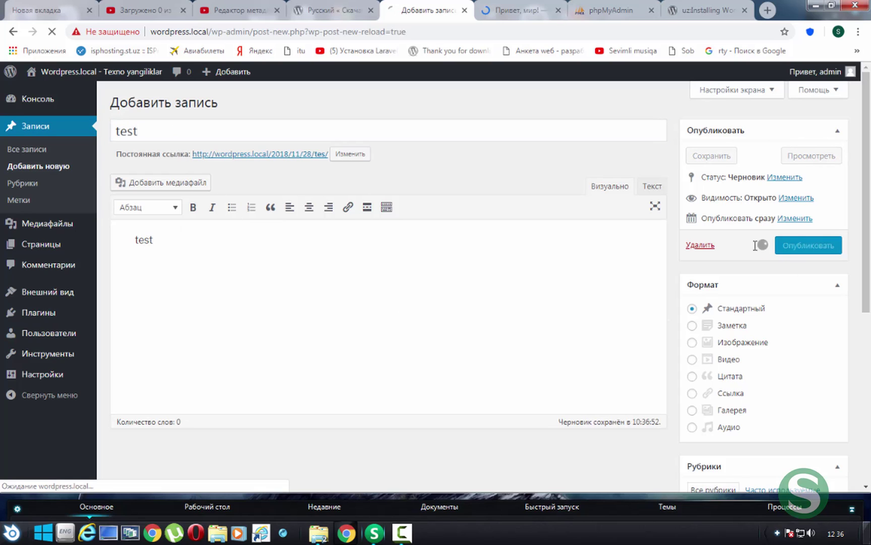
# Go to the site home page to see 'test' listed above 'Привет, мир!'
pyautogui.click(520, 10)
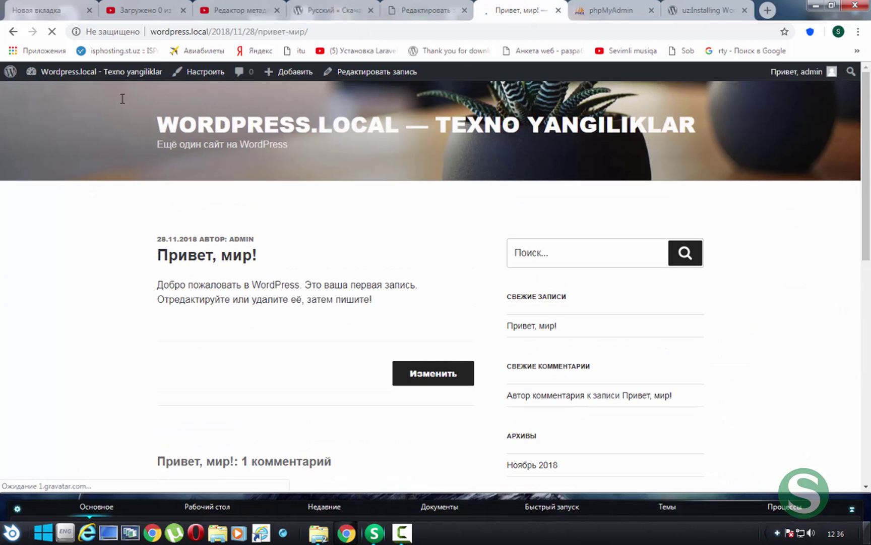
pyautogui.click(202, 122)
pyautogui.scroll(-9, 135, 148)
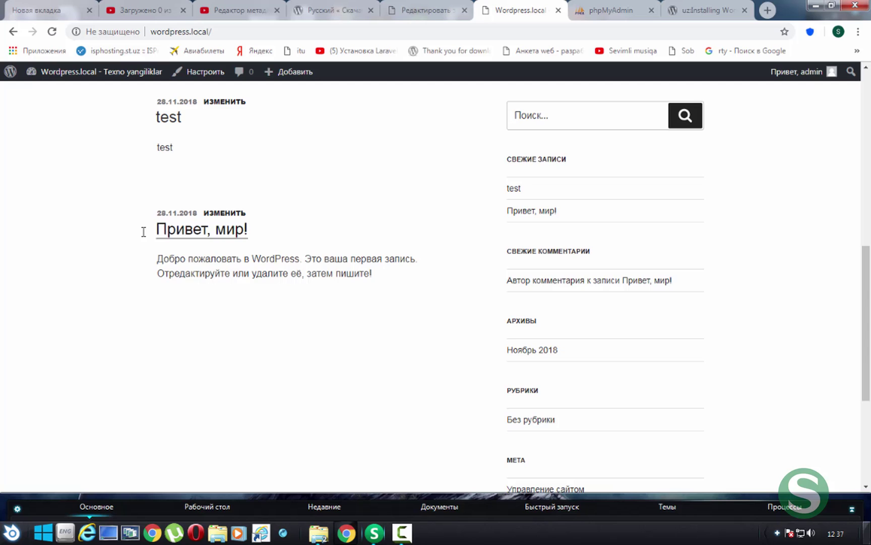
# View the published test post on the site, then return to its editor
pyautogui.moveTo(142, 230); pyautogui.dragTo(258, 223)
pyautogui.click(429, 10)
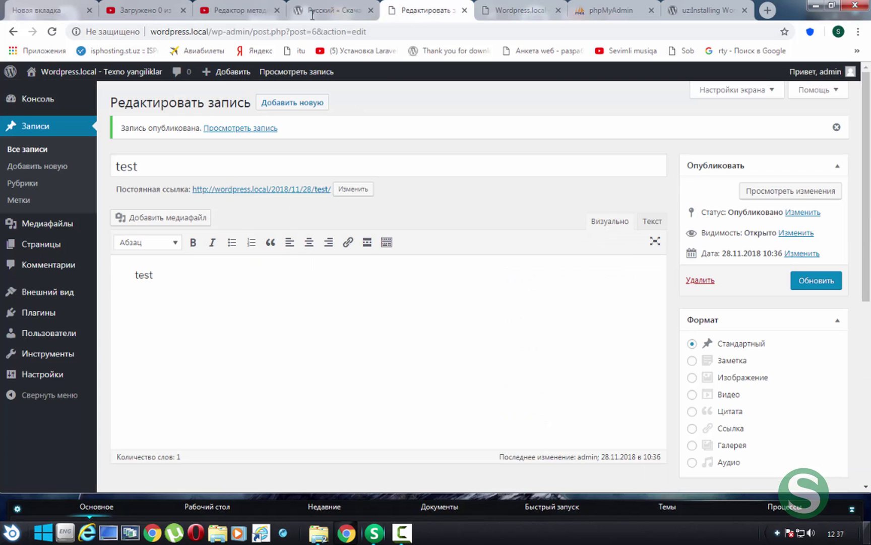
pyautogui.click(311, 189)
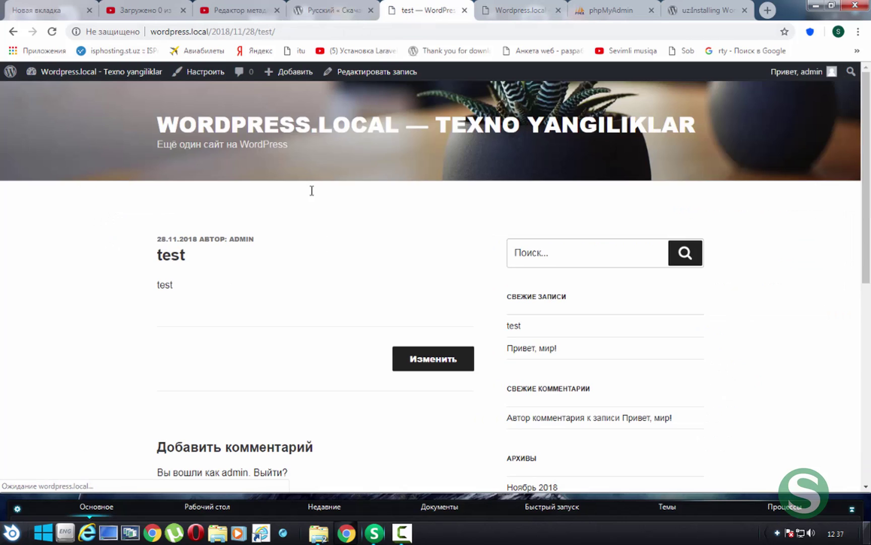
pyautogui.scroll(-3, 311, 189)
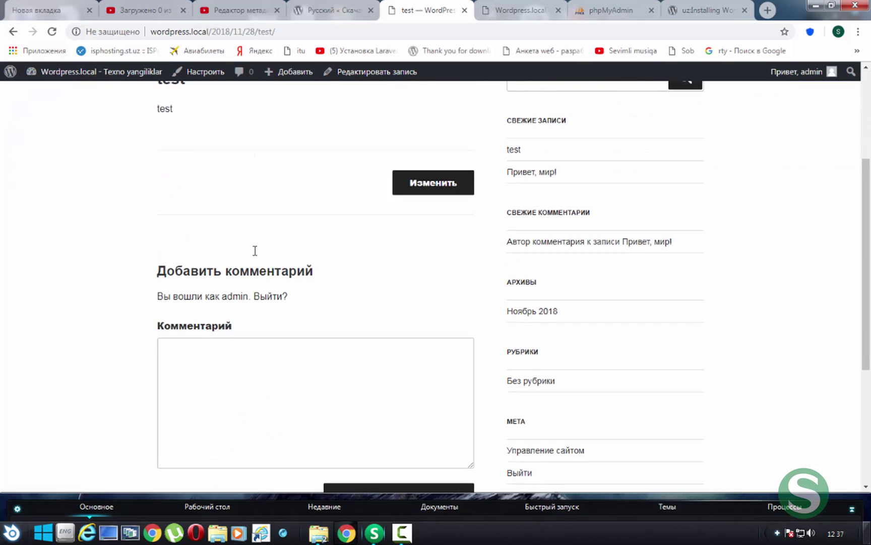
pyautogui.moveTo(254, 251); pyautogui.dragTo(243, 312)
pyautogui.scroll(2, 243, 312)
pyautogui.click(241, 276)
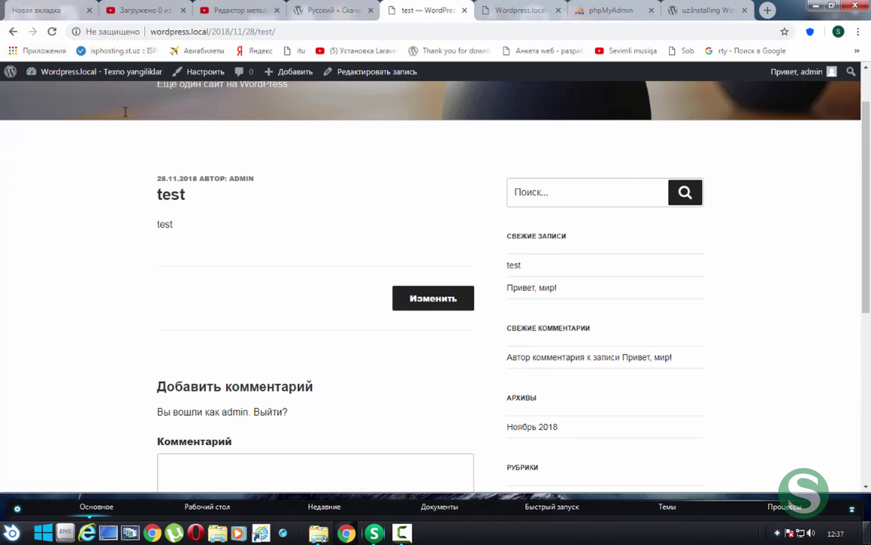
pyautogui.click(13, 32)
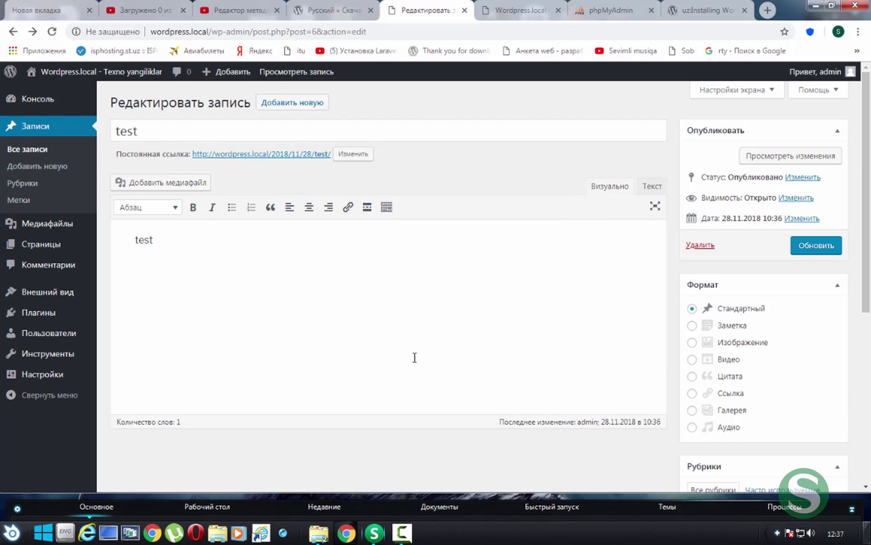
# Select the post title and the word 'test' in the post body
pyautogui.scroll(-5, 378, 308)
pyautogui.scroll(3, 364, 291)
pyautogui.scroll(3, 348, 262)
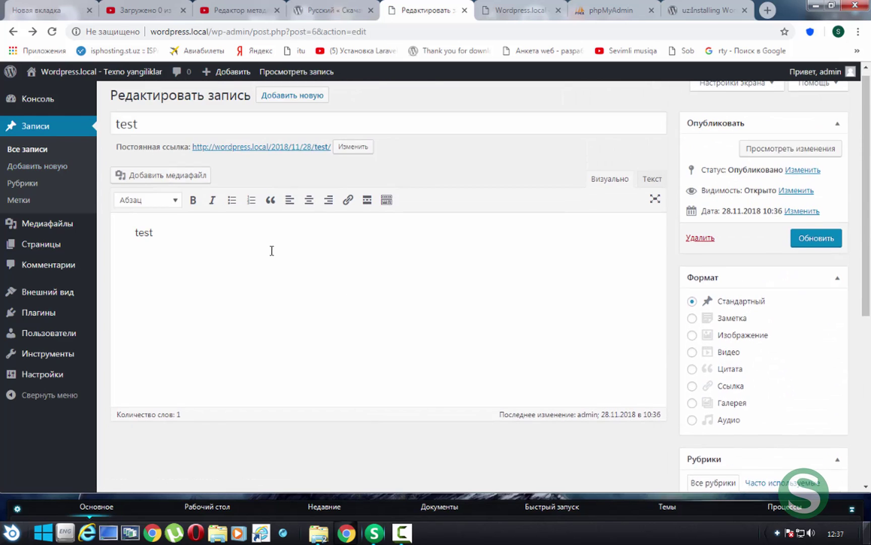
pyautogui.doubleClick(264, 135)
pyautogui.doubleClick(144, 240)
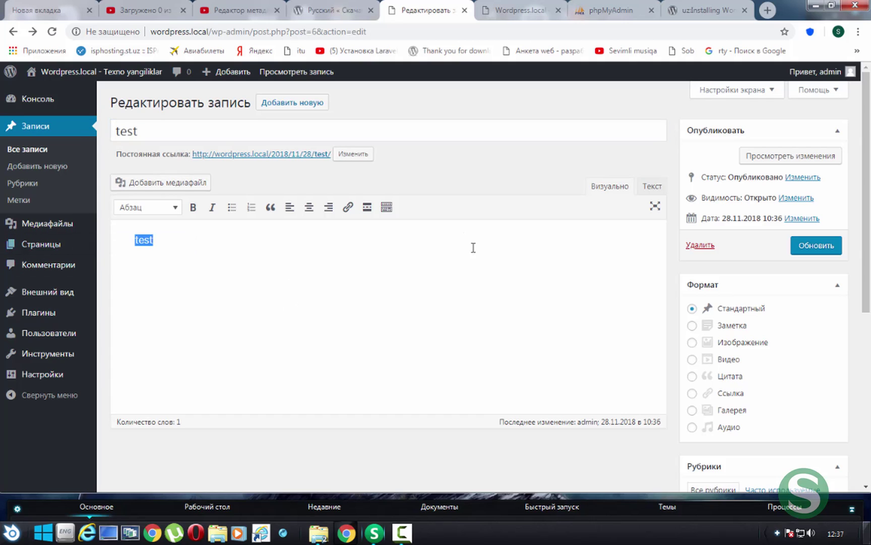
# Switch the category list between most used and all, and start entering tags
pyautogui.scroll(-3, 642, 210)
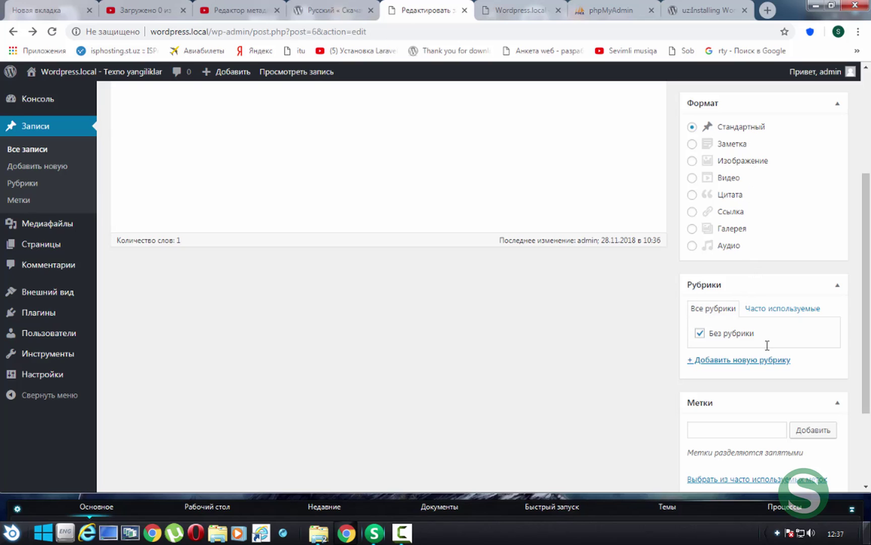
pyautogui.click(777, 308)
pyautogui.click(700, 307)
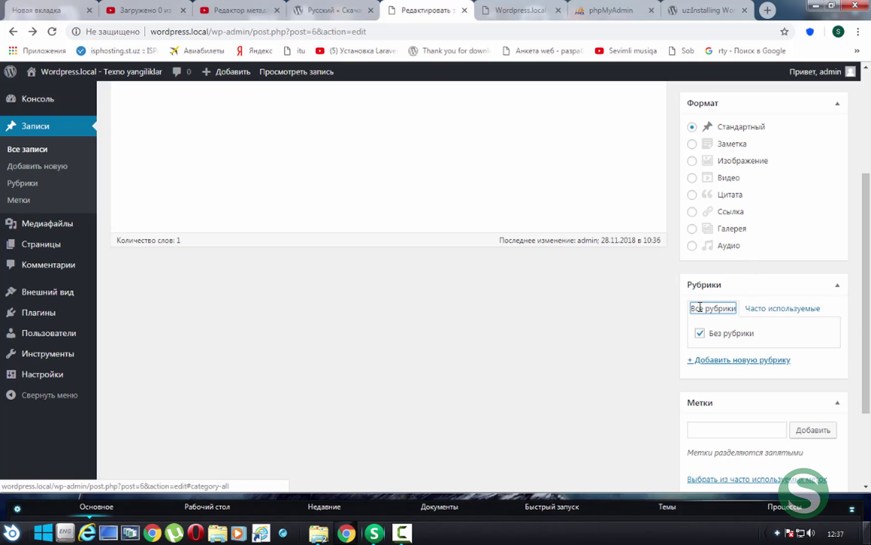
pyautogui.click(716, 436)
pyautogui.scroll(-3, 716, 437)
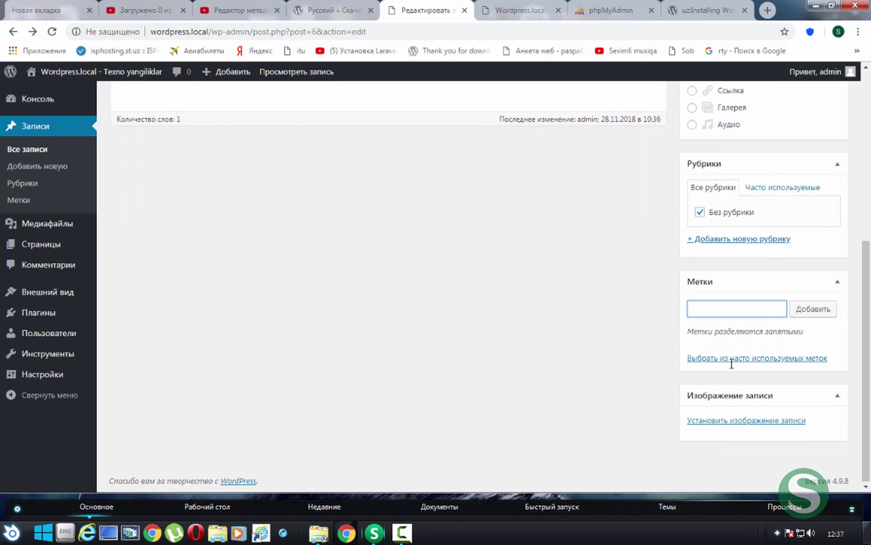
# Open the Изображение записи window, close it with ×, and return to the editor's top
pyautogui.click(751, 421)
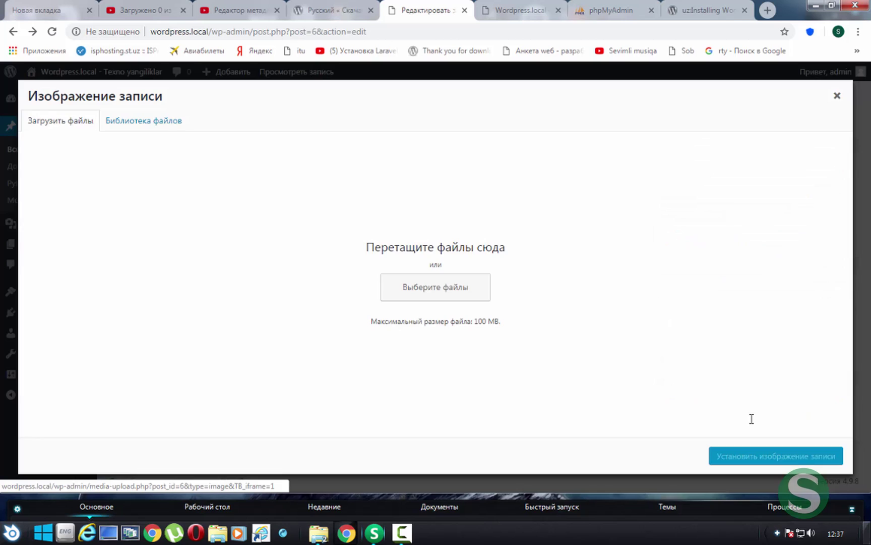
pyautogui.click(838, 95)
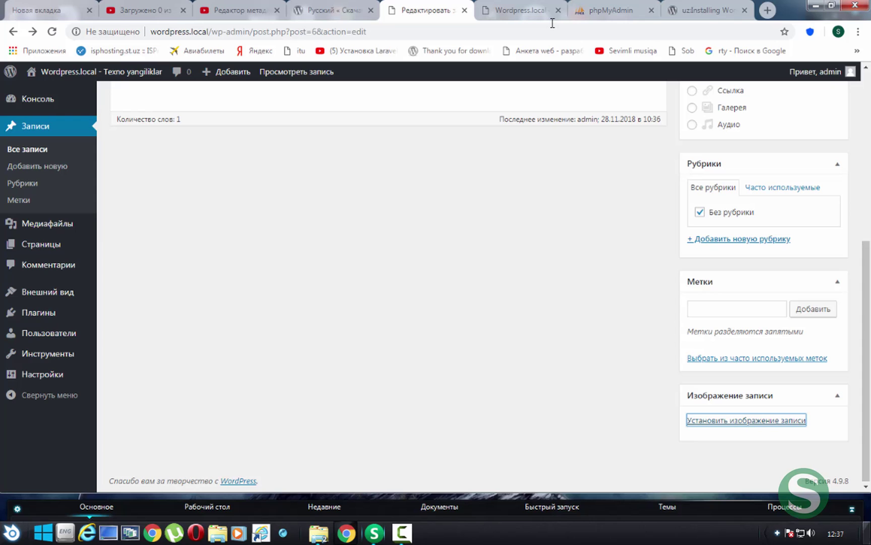
pyautogui.scroll(6, 198, 204)
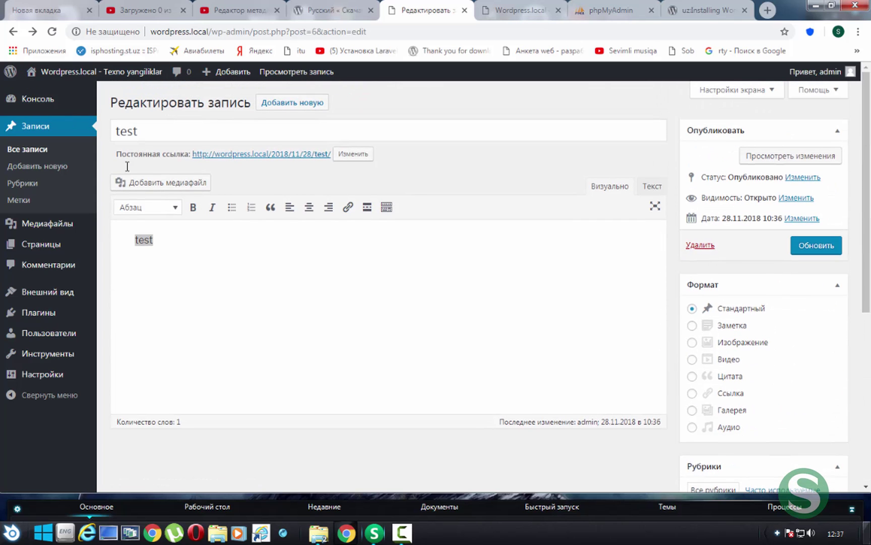
# Add a new category named Smartfon on the Рубрики page
pyautogui.click(27, 183)
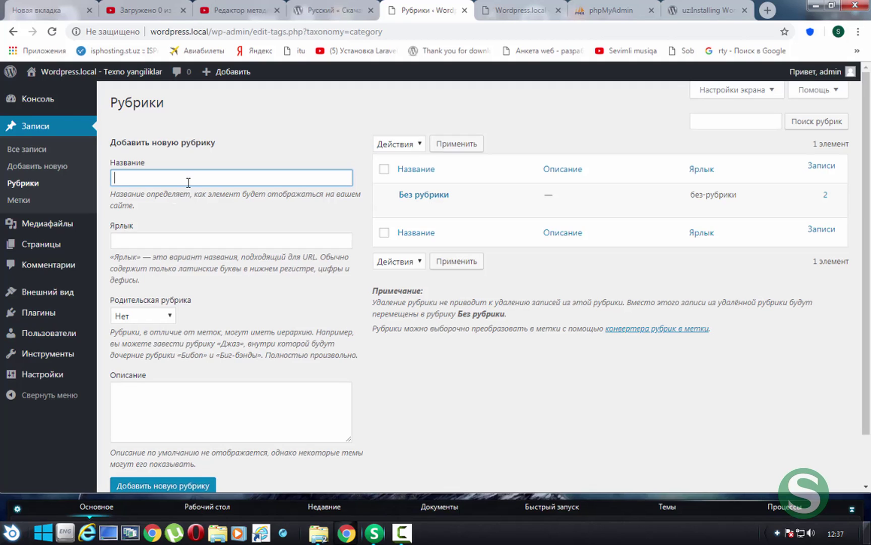
pyautogui.write('Siyosa')
pyautogui.hotkey('ctrl', 'a')
pyautogui.write('Sport')
pyautogui.hotkey('ctrl', 'a')
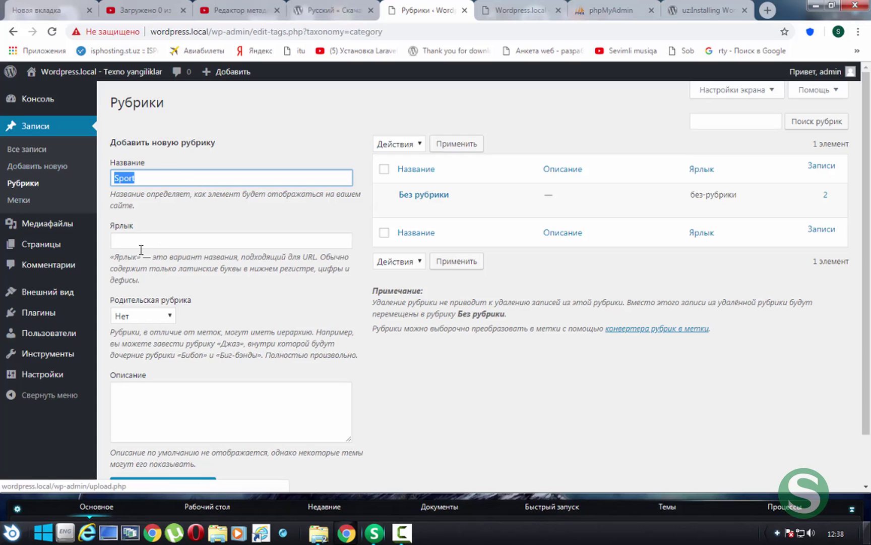
pyautogui.write('Tex')
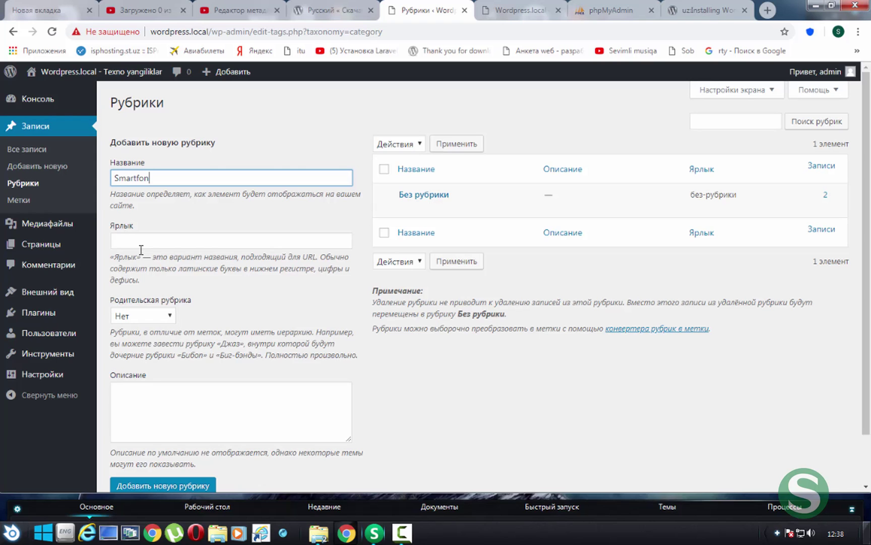
pyautogui.scroll(-1, 185, 374)
pyautogui.click(187, 426)
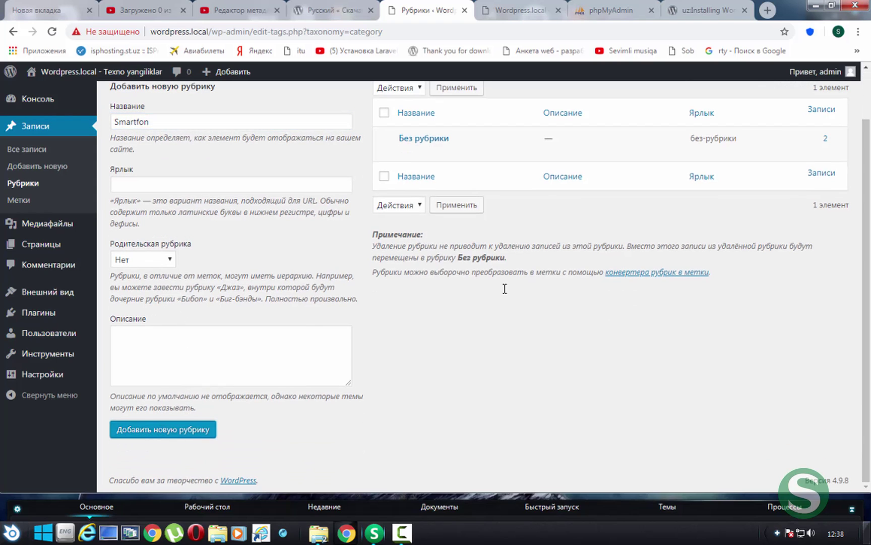
pyautogui.scroll(1, 501, 286)
# Open Smartfon's edit link in a new tab, close it, and view its public page
pyautogui.rightClick(427, 195)
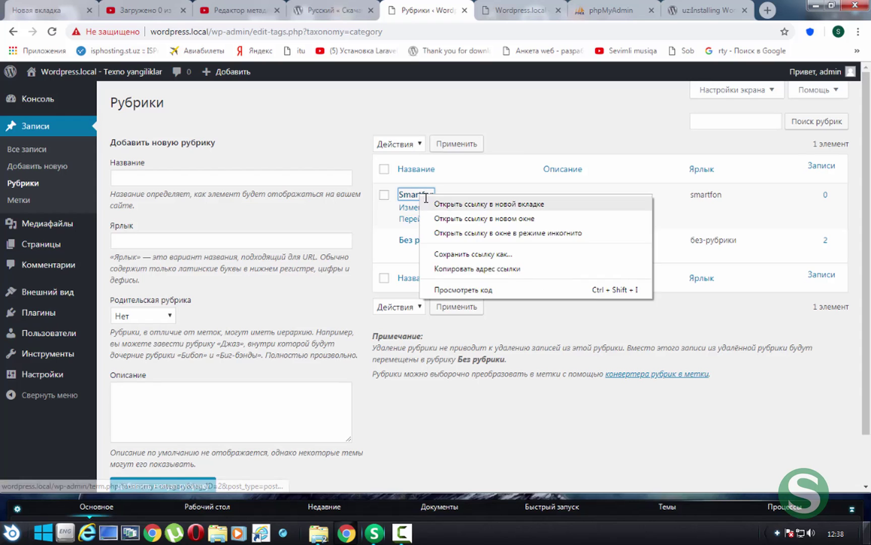
pyautogui.click(428, 198)
pyautogui.click(560, 14)
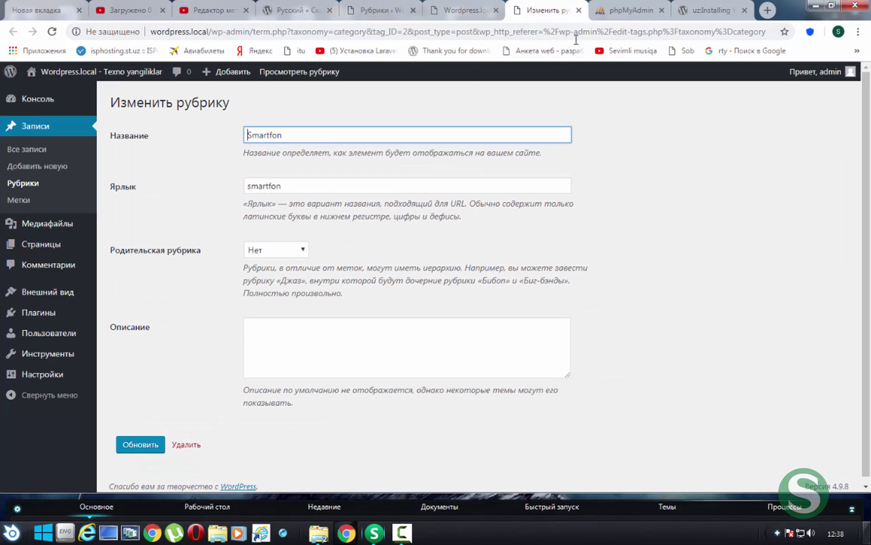
pyautogui.click(579, 10)
pyautogui.click(383, 10)
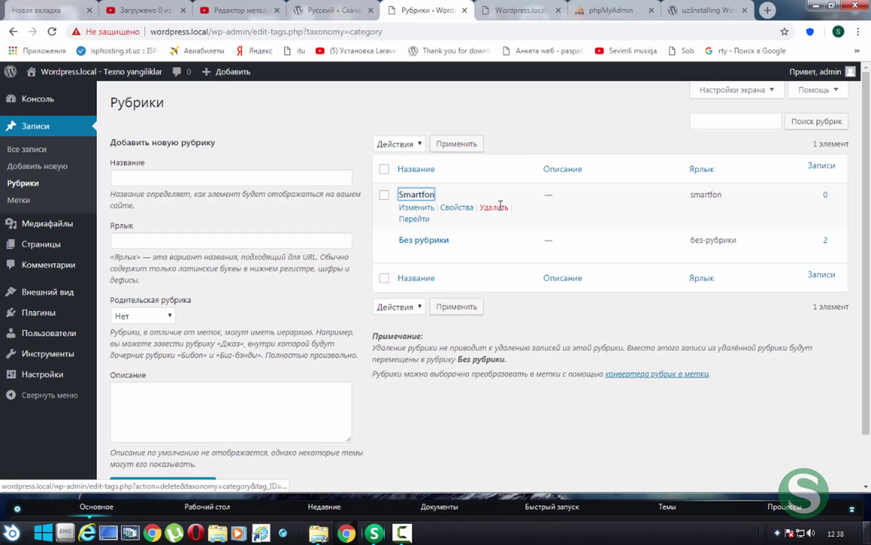
pyautogui.click(414, 218)
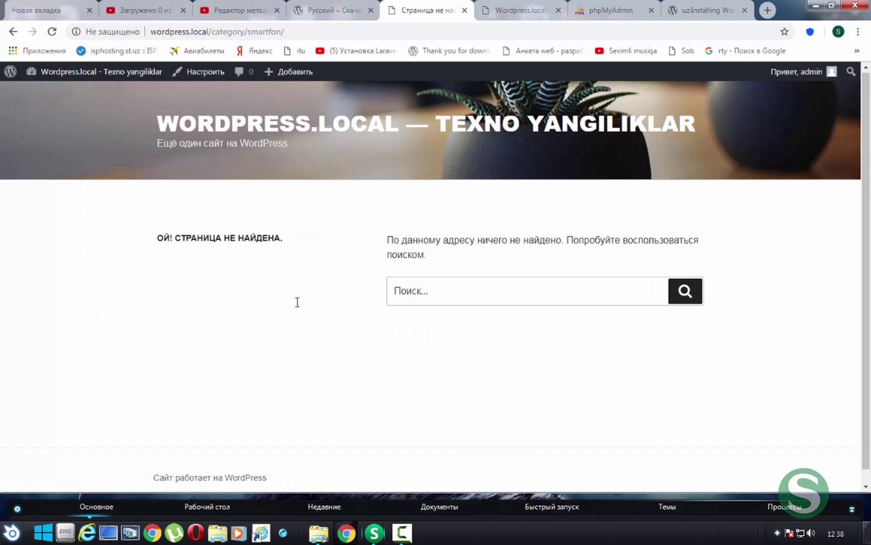
# Highlight the not-found heading and the category address, then go back to Smartfon's edit page
pyautogui.scroll(-1, 298, 302)
pyautogui.moveTo(150, 225); pyautogui.dragTo(345, 227)
pyautogui.click(492, 256)
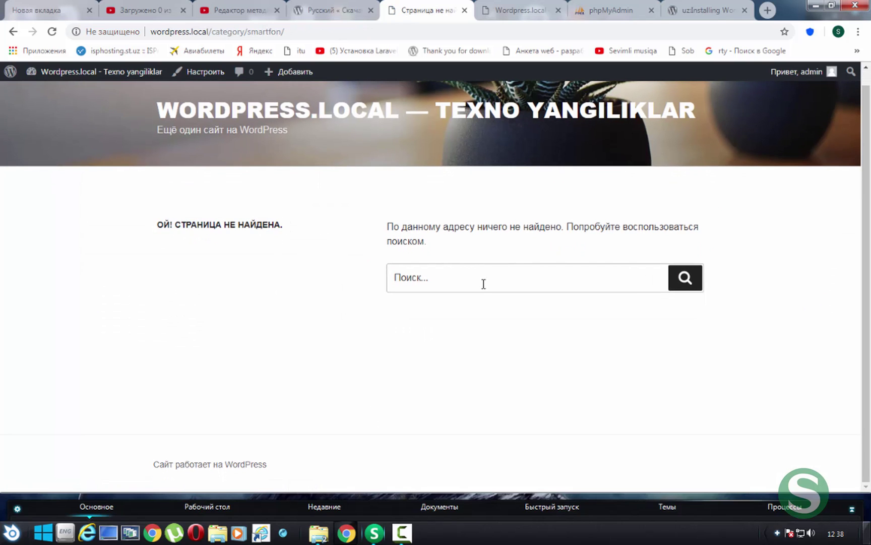
pyautogui.scroll(1, 441, 273)
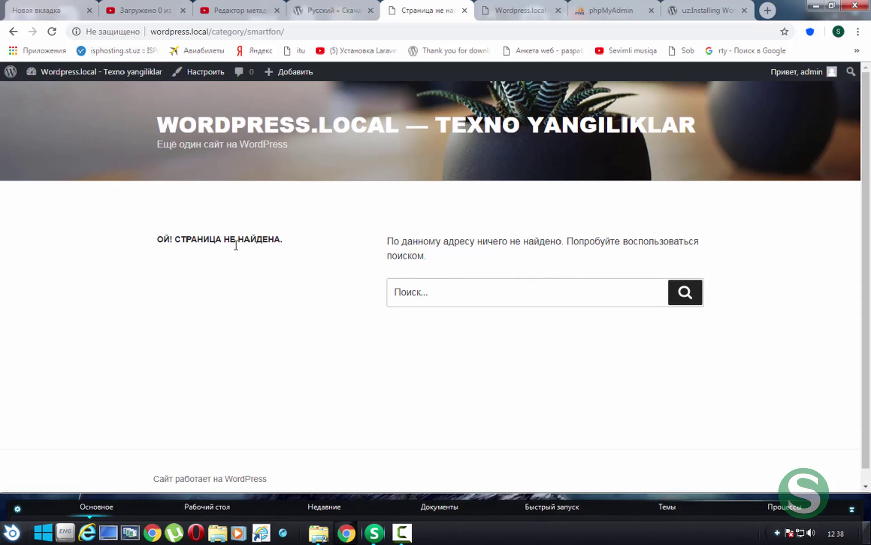
pyautogui.scroll(-1, 385, 246)
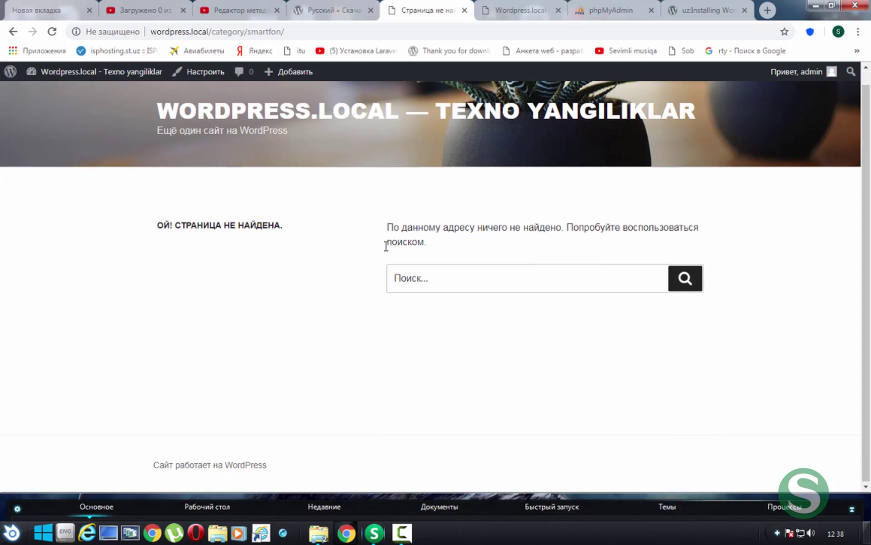
pyautogui.moveTo(302, 32); pyautogui.dragTo(209, 34)
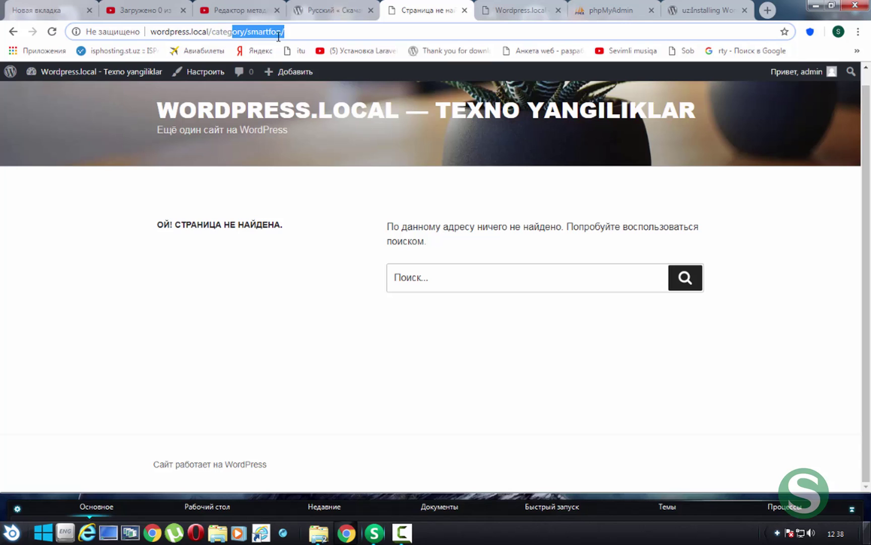
pyautogui.click(427, 280)
pyautogui.moveTo(140, 211); pyautogui.dragTo(296, 234)
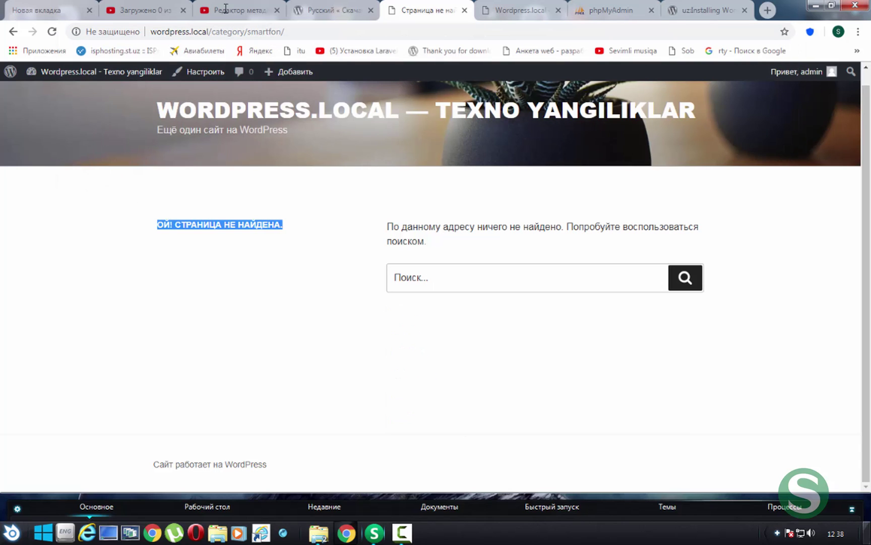
pyautogui.moveTo(303, 31); pyautogui.dragTo(161, 31)
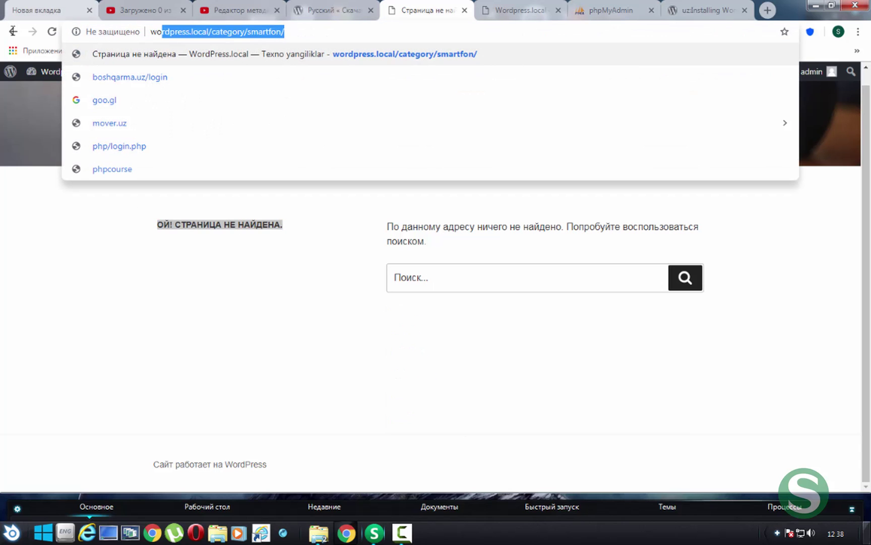
pyautogui.click(13, 31)
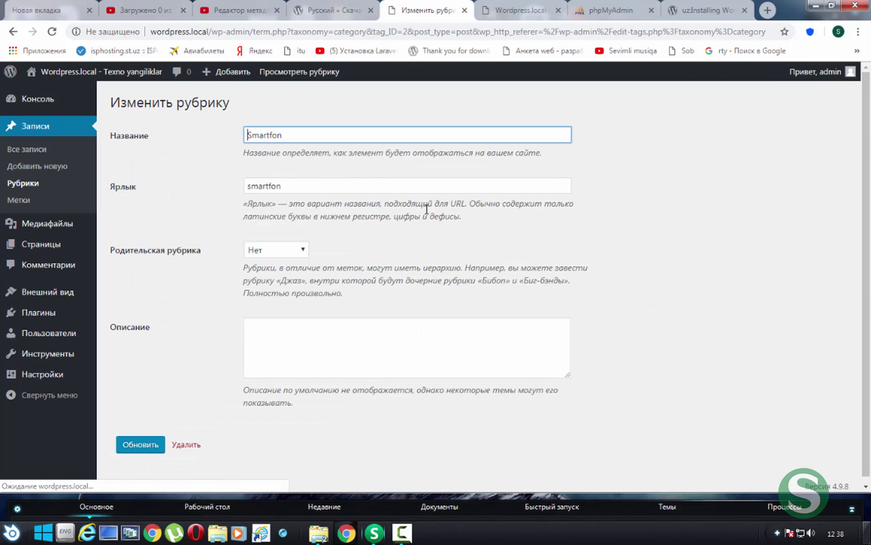
# Check Smartfon's parent category and description, then visit Метки, Библиотека, Добавить новый and Страницы
pyautogui.click(297, 249)
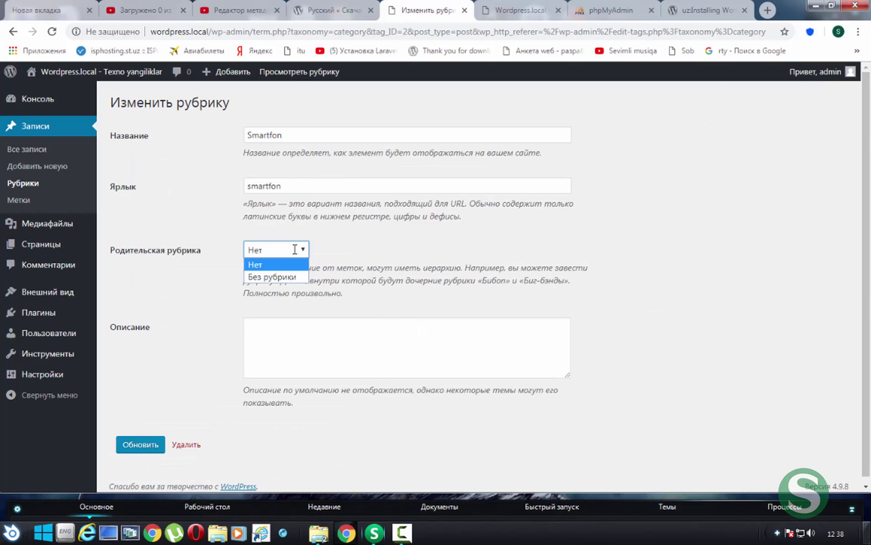
pyautogui.click(295, 250)
pyautogui.click(290, 372)
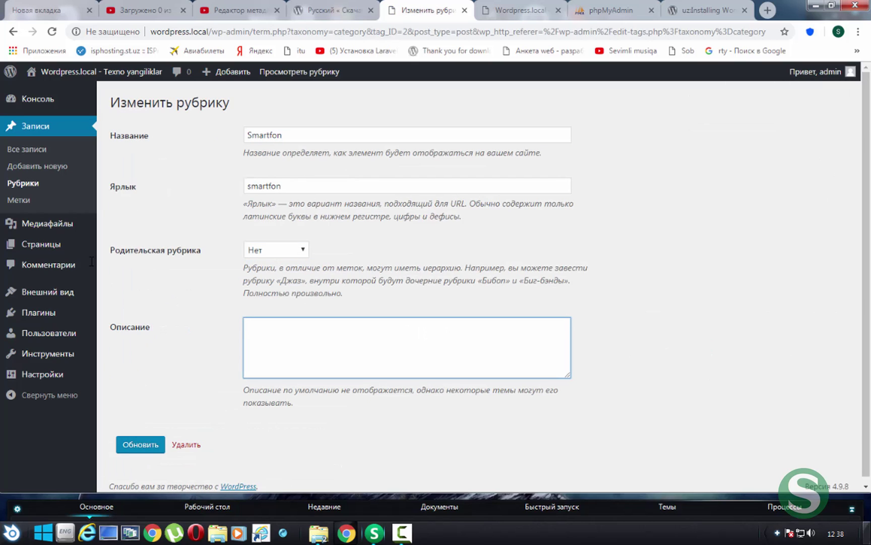
pyautogui.click(19, 199)
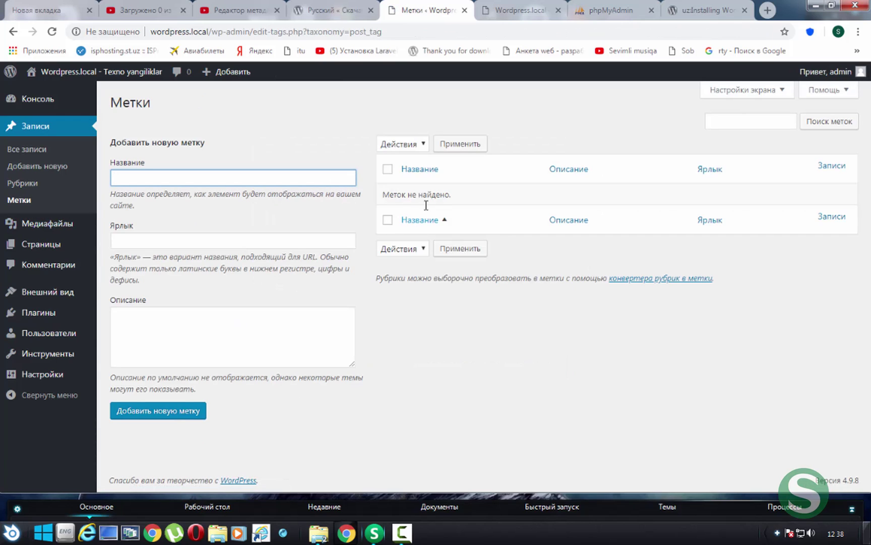
pyautogui.click(53, 223)
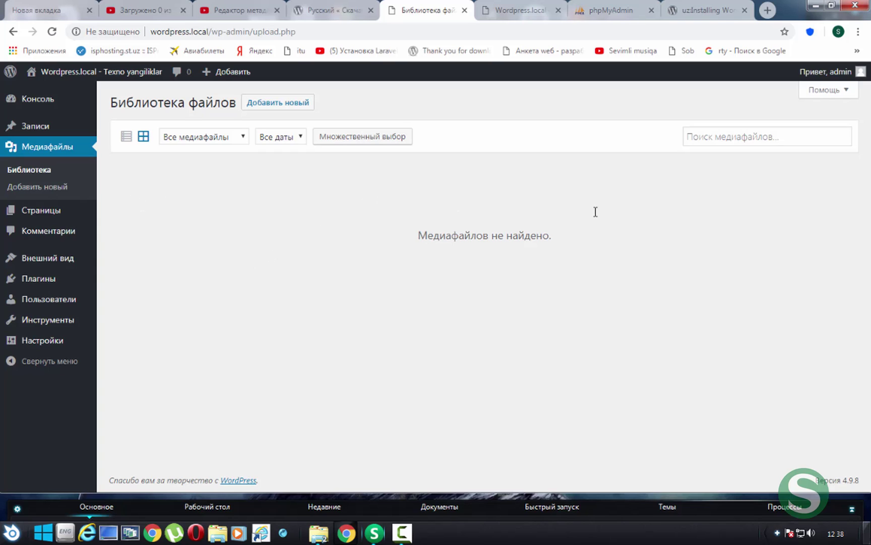
pyautogui.click(55, 187)
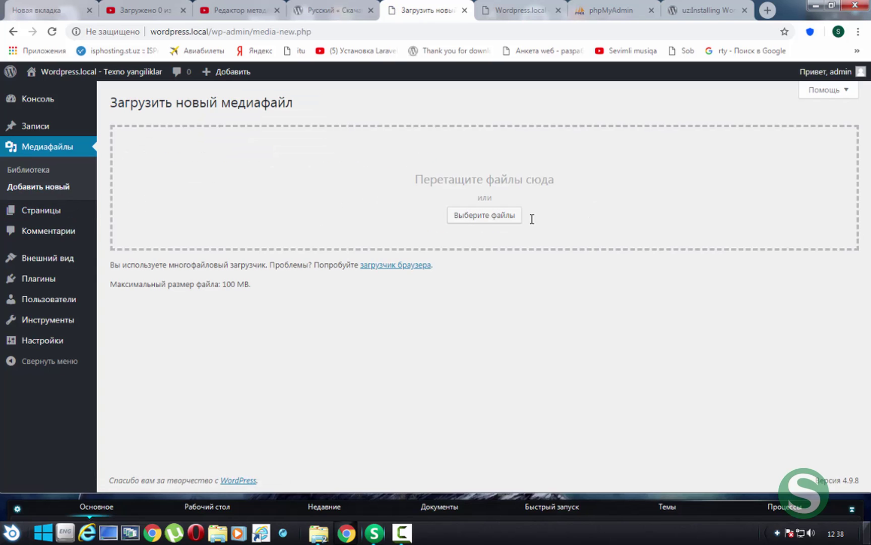
pyautogui.click(41, 210)
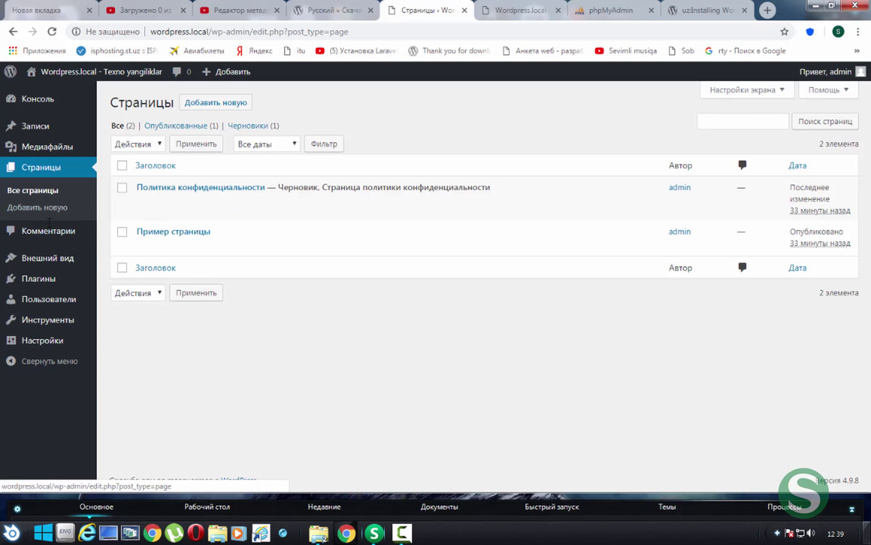
# Post the comment 'sdfsdfsd' on the Привет, мир! post from the public site
pyautogui.click(71, 231)
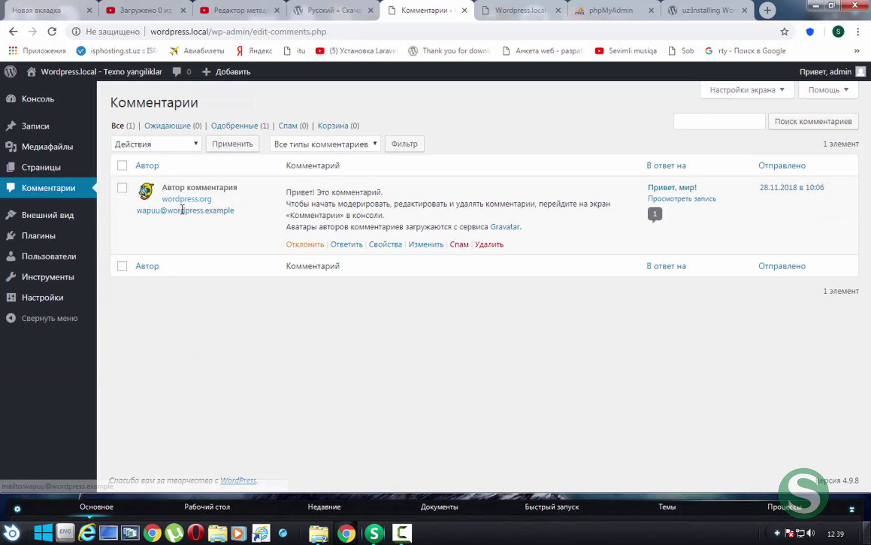
pyautogui.click(490, 7)
pyautogui.scroll(-3, 266, 247)
pyautogui.scroll(5, 235, 239)
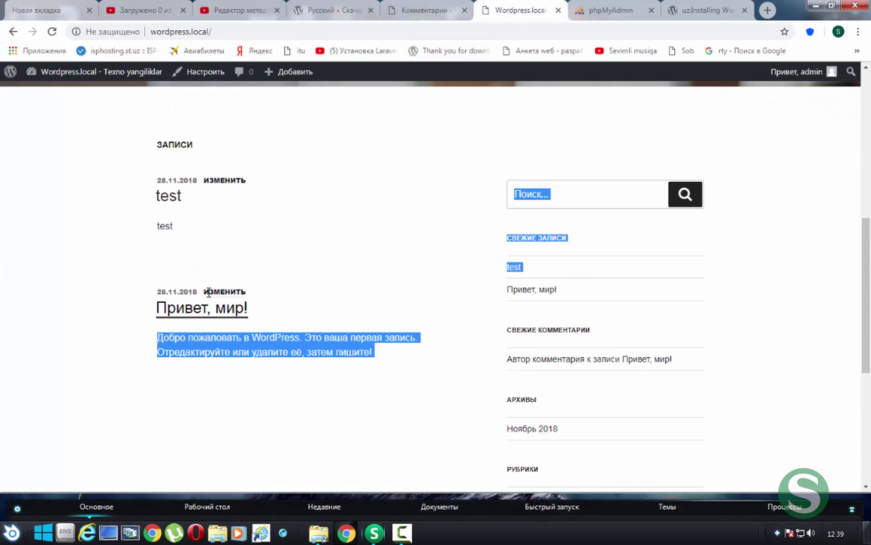
pyautogui.click(201, 308)
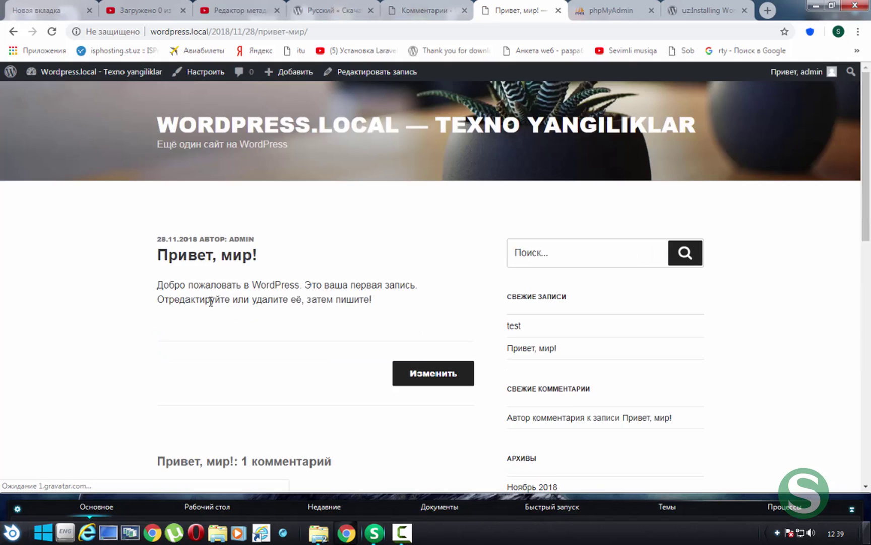
pyautogui.scroll(-8, 262, 259)
pyautogui.scroll(-2, 282, 302)
pyautogui.click(334, 343)
pyautogui.write('sdfsdfsd')
pyautogui.click(374, 393)
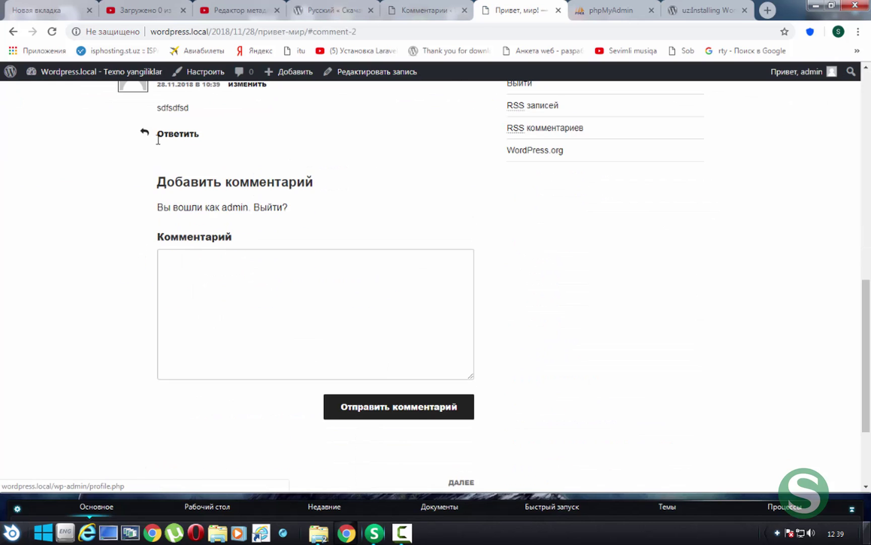
# Refresh the admin Comments list and open the new comment for quick editing
pyautogui.hotkey('ctrl', 'shift', 'Tab')
pyautogui.press('F5')
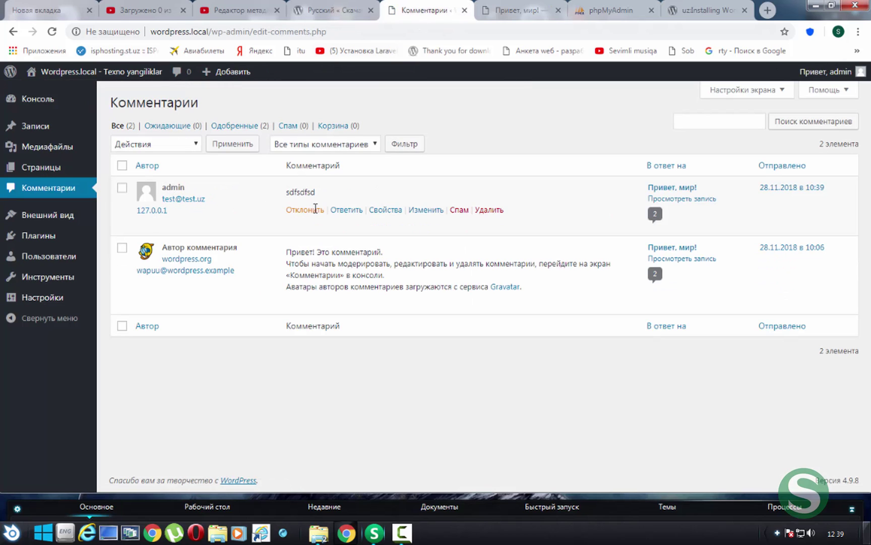
pyautogui.doubleClick(297, 192)
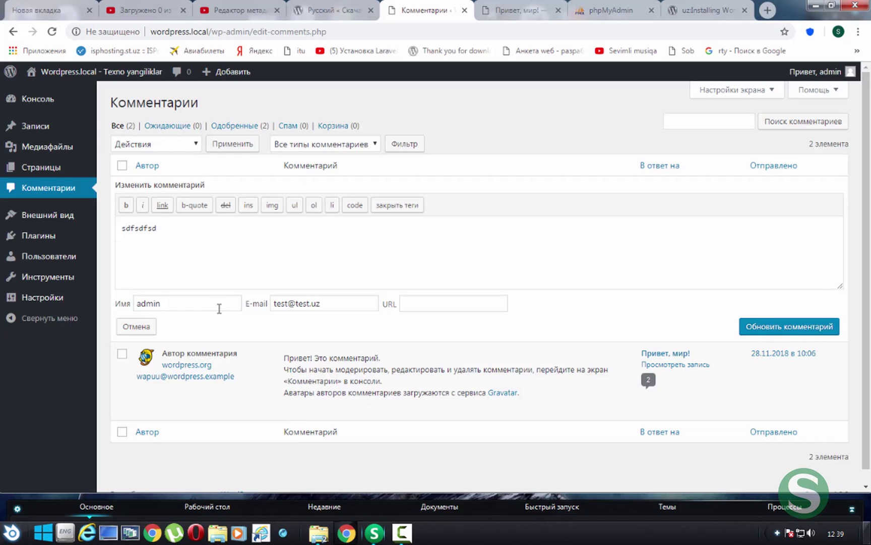
pyautogui.scroll(-1, 219, 429)
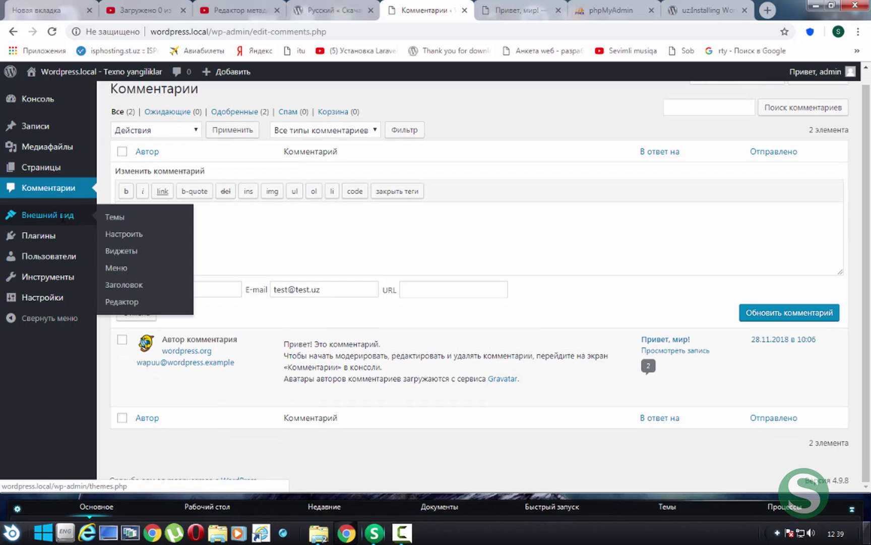
# Activate the Twenty Fifteen theme and load the site's home page in the other tab
pyautogui.click(63, 217)
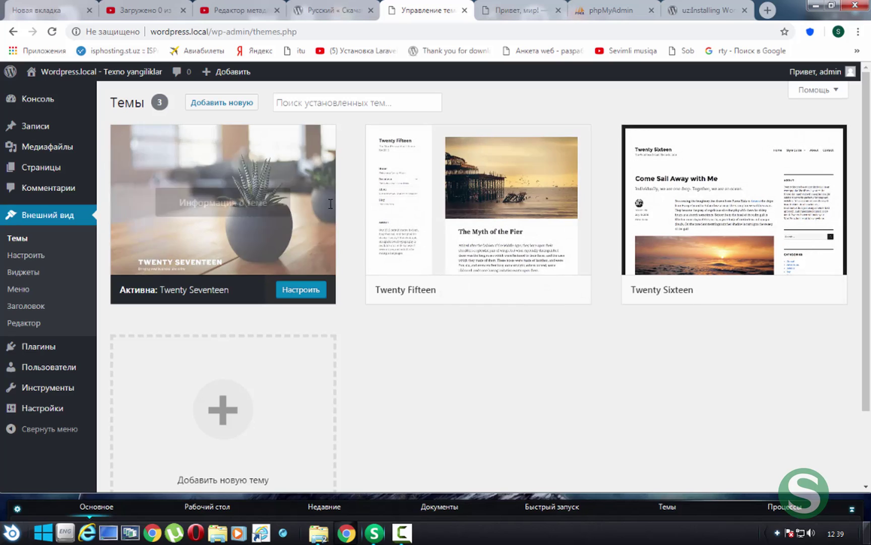
pyautogui.click(482, 291)
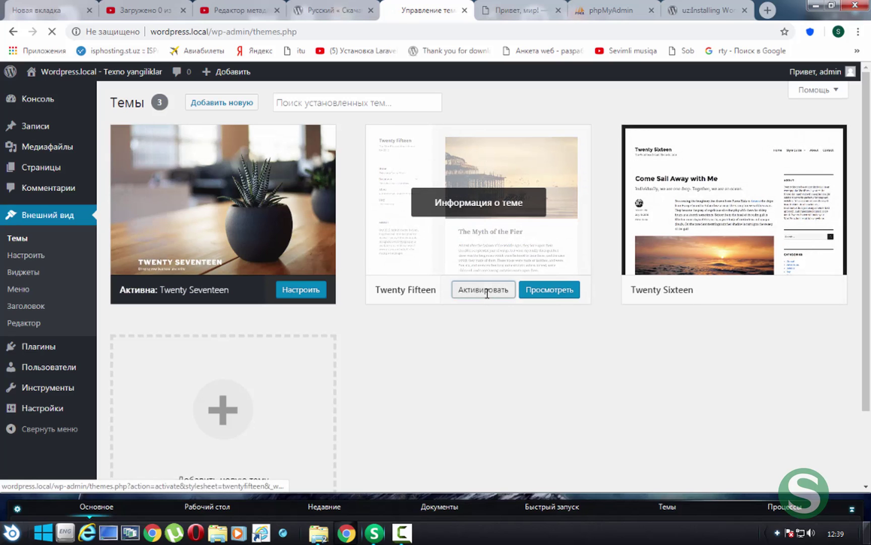
pyautogui.click(515, 15)
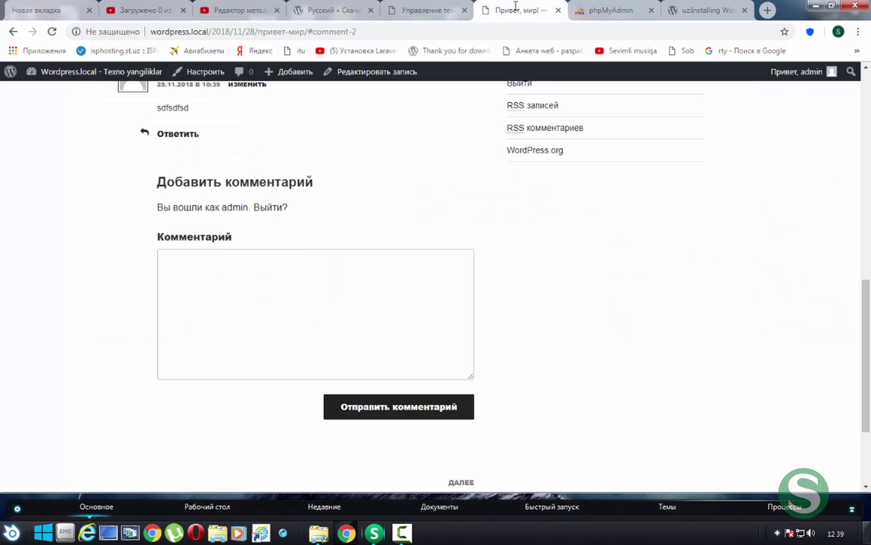
pyautogui.scroll(10, 332, 300)
pyautogui.click(504, 125)
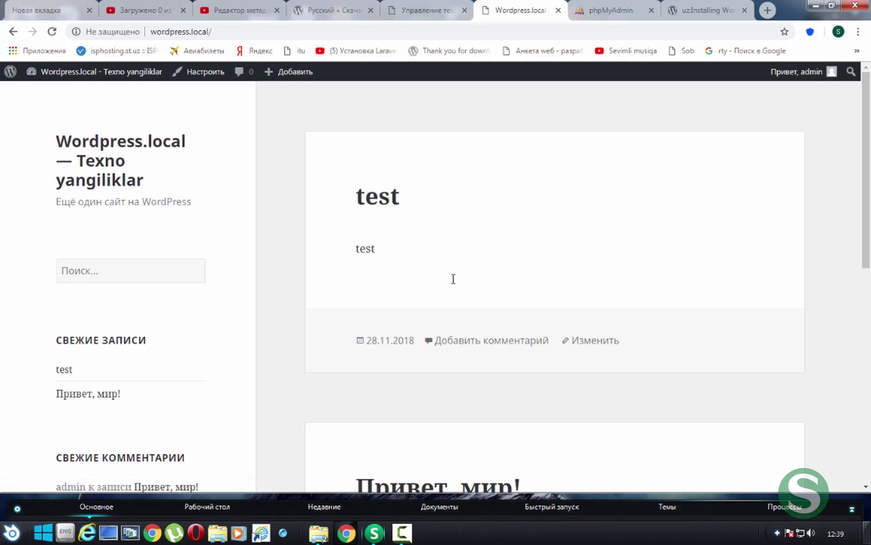
# Browse the restyled home page, then return to the Themes admin page
pyautogui.scroll(-5, 453, 279)
pyautogui.scroll(-4, 453, 278)
pyautogui.scroll(9, 454, 279)
pyautogui.click(169, 279)
pyautogui.click(682, 235)
pyautogui.scroll(-1, 549, 171)
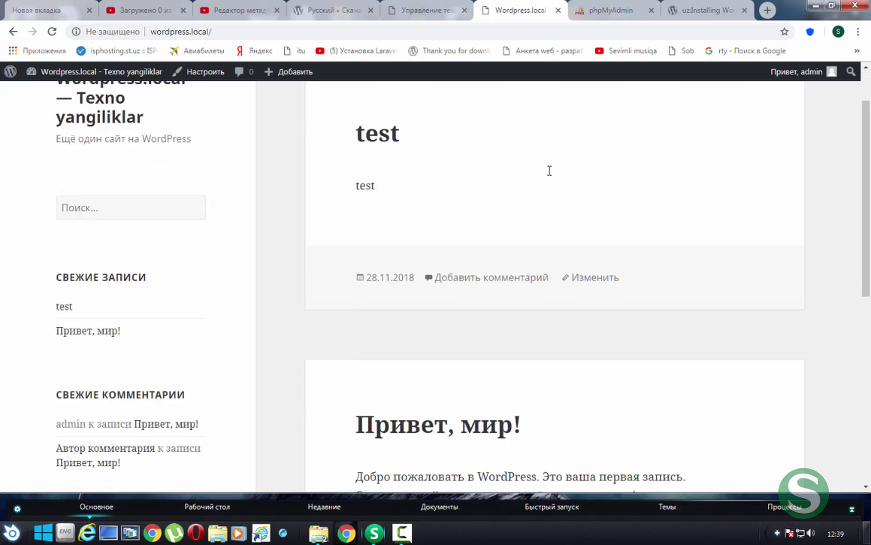
pyautogui.scroll(1, 549, 171)
pyautogui.click(429, 10)
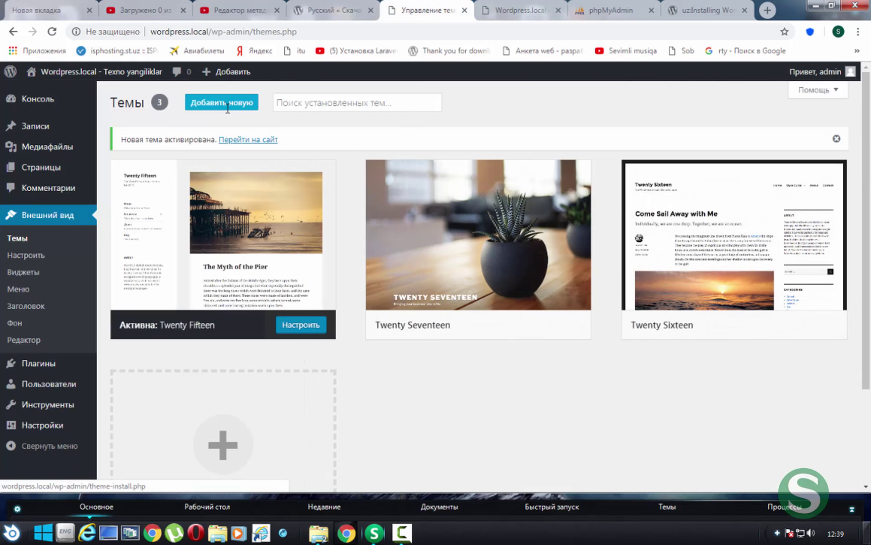
pyautogui.moveTo(189, 89); pyautogui.dragTo(321, 95)
pyautogui.click(423, 102)
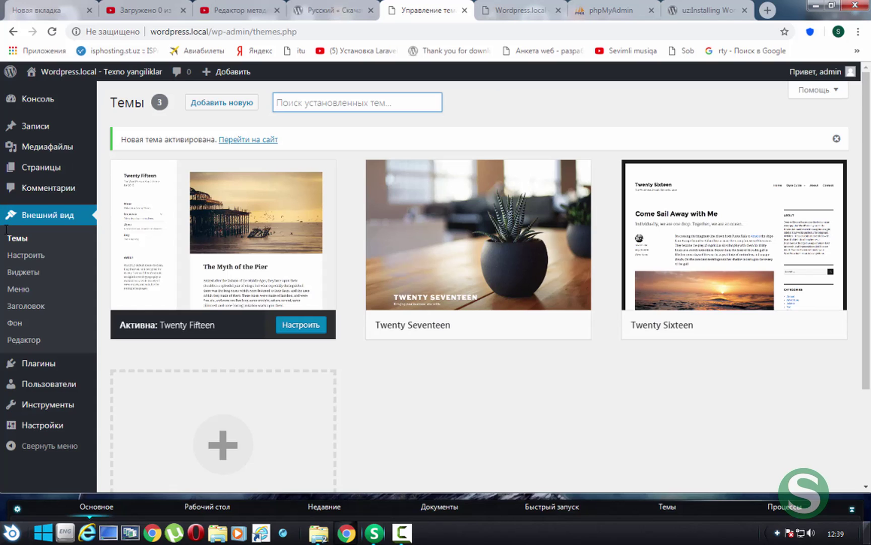
# Try editing the site title in Site Identity, leaving it effectively unchanged
pyautogui.click(33, 253)
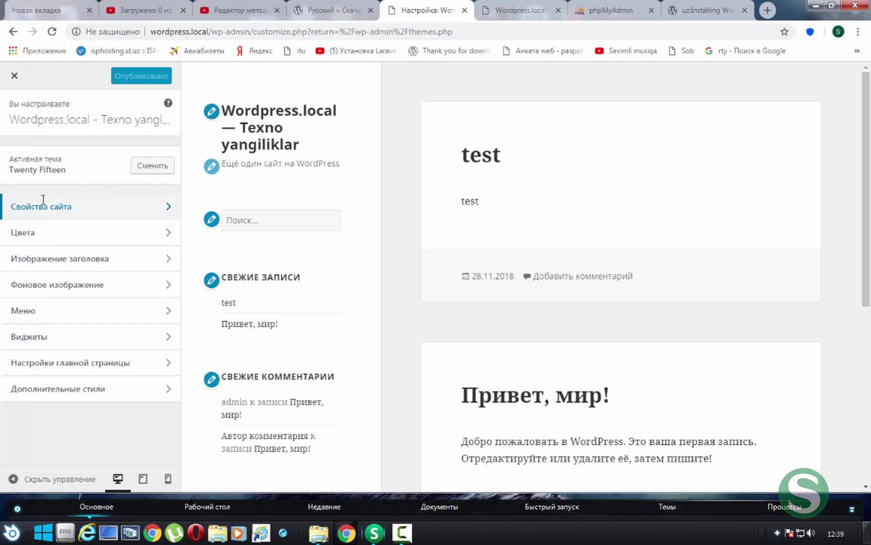
pyautogui.click(43, 205)
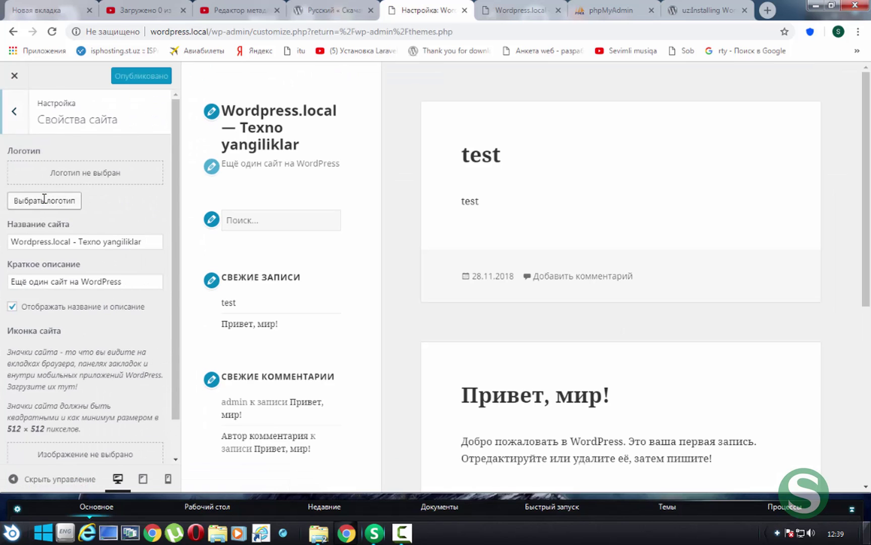
pyautogui.click(158, 243)
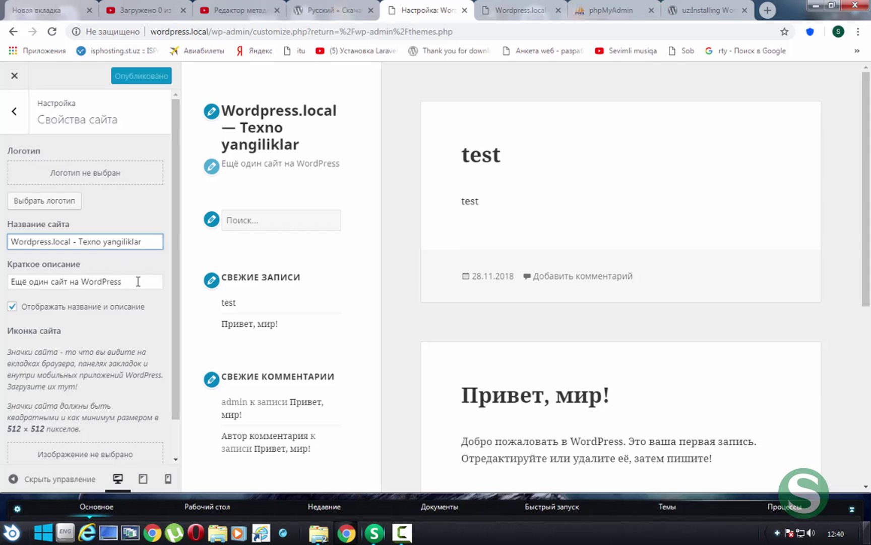
pyautogui.moveTo(137, 281); pyautogui.dragTo(3, 287)
pyautogui.click(151, 243)
pyautogui.write('wewe')
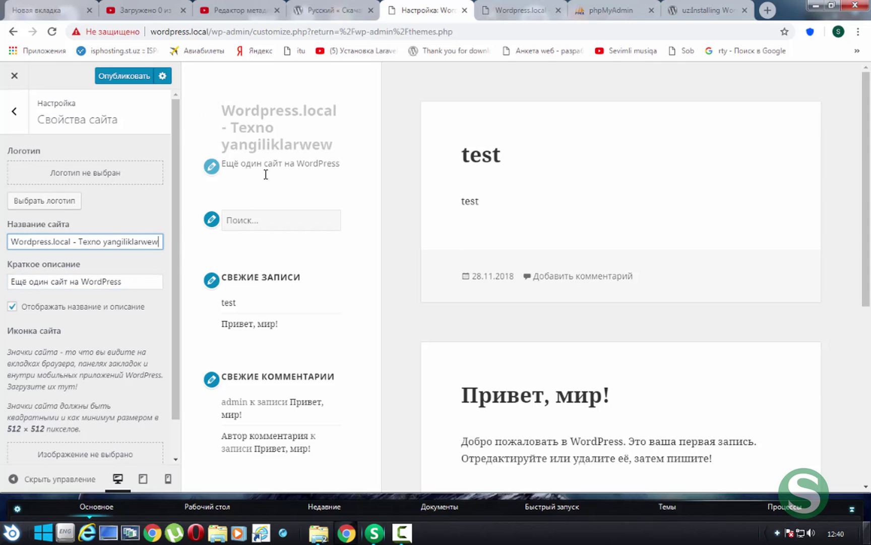
pyautogui.press('BackSpace')
pyautogui.press('BackSpace')
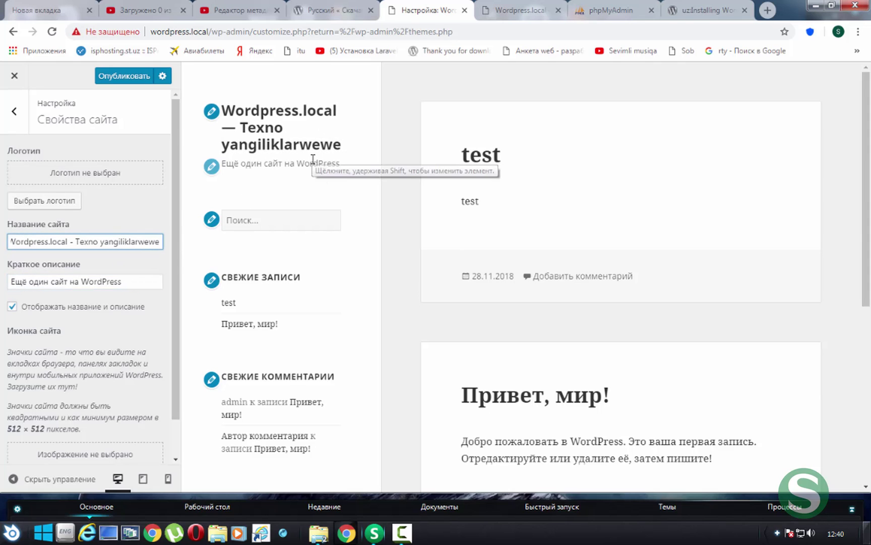
pyautogui.scroll(-4, 313, 159)
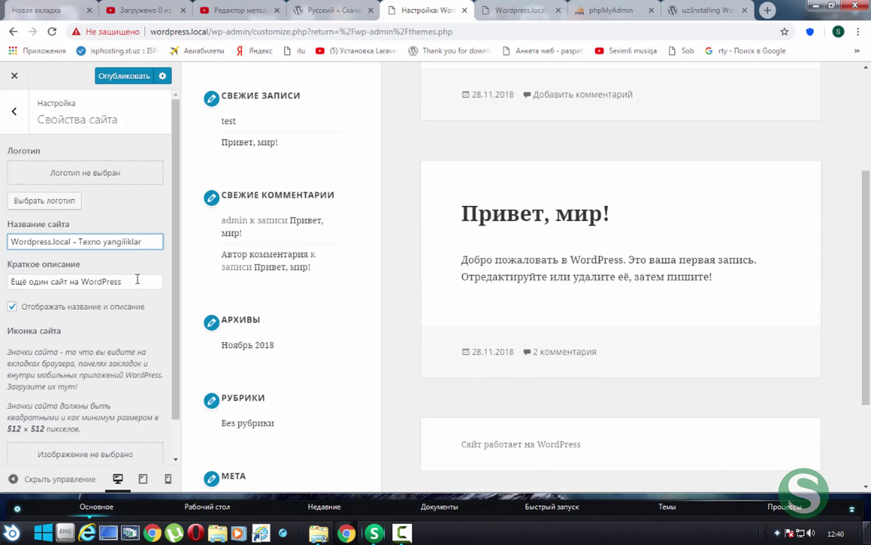
pyautogui.scroll(-1, 45, 338)
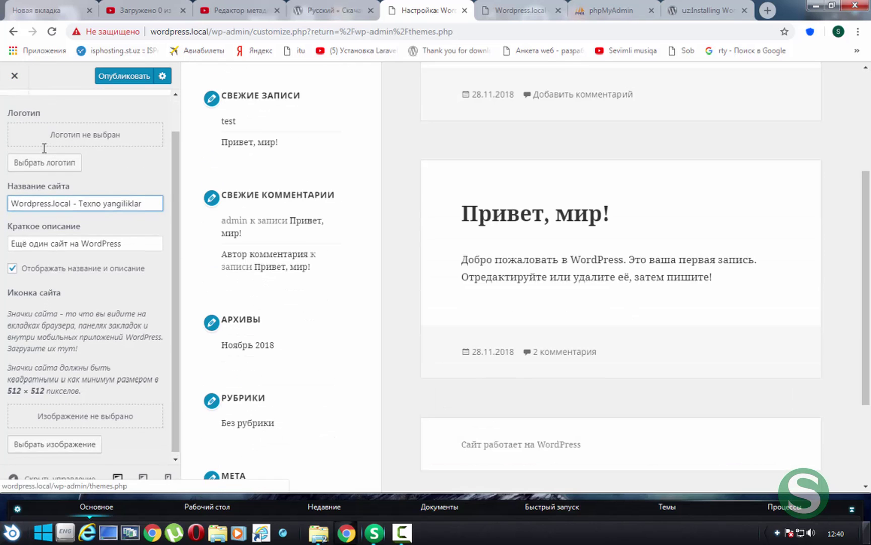
pyautogui.scroll(1, 43, 148)
pyautogui.click(12, 114)
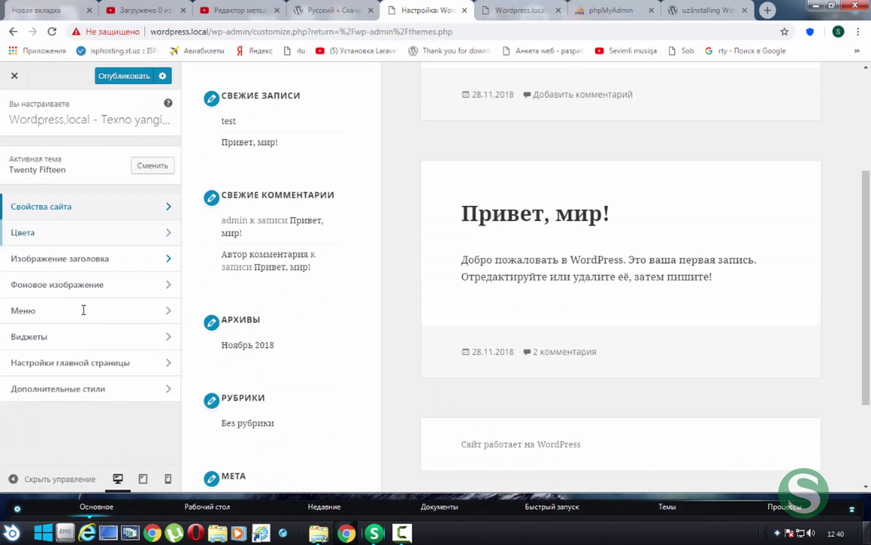
# Set the background colour to purple under Colors and publish it
pyautogui.click(81, 235)
pyautogui.click(56, 215)
pyautogui.moveTo(80, 292)
pyautogui.mouseDown()
pyautogui.moveTo(79, 278)
pyautogui.moveTo(86, 311)
pyautogui.moveTo(81, 303)
pyautogui.mouseUp()
pyautogui.click(103, 364)
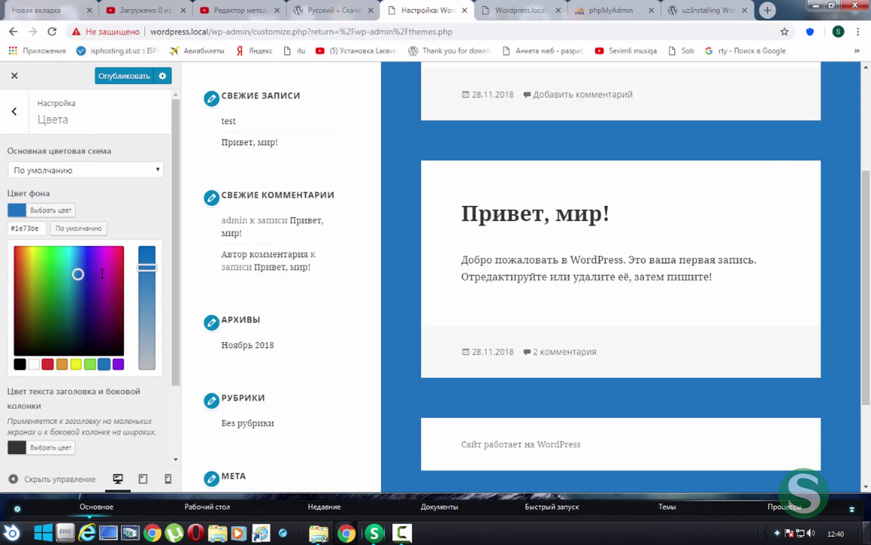
pyautogui.click(101, 273)
pyautogui.click(127, 76)
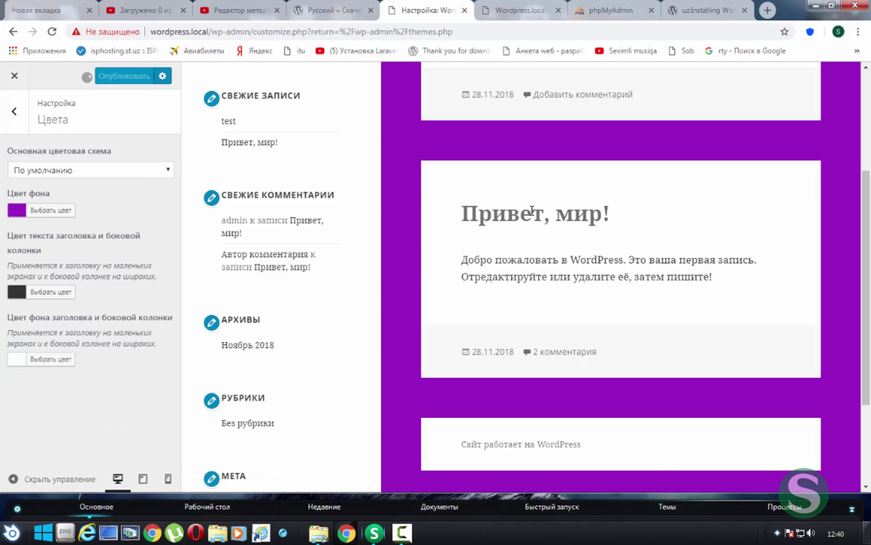
# Reload the front page to check the purple background, then close the Customizer
pyautogui.hotkey('ctrl', 'Tab')
pyautogui.press('F5')
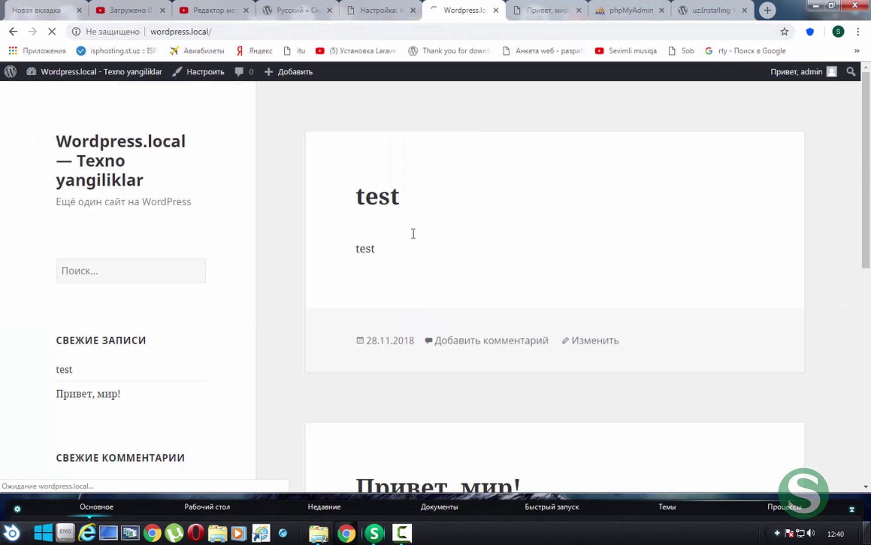
pyautogui.scroll(-9, 414, 233)
pyautogui.scroll(3, 413, 233)
pyautogui.scroll(6, 414, 233)
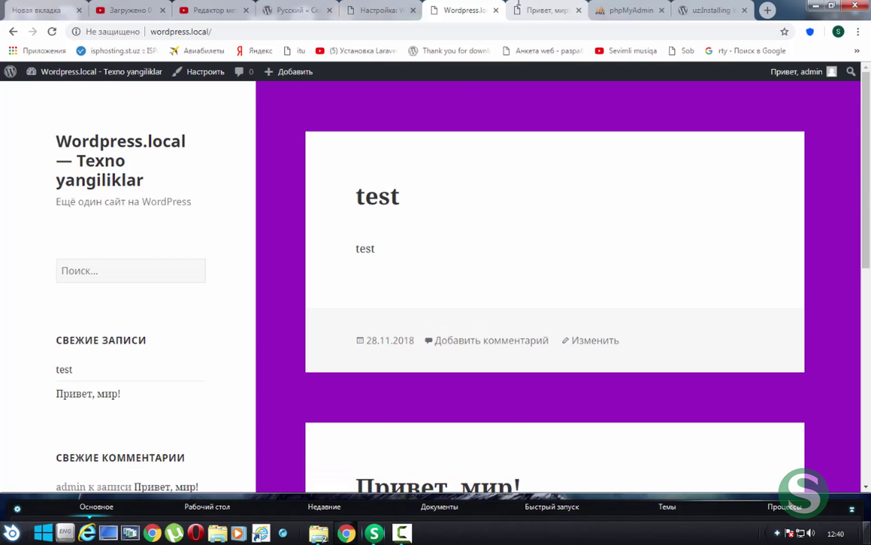
pyautogui.click(384, 12)
pyautogui.click(7, 76)
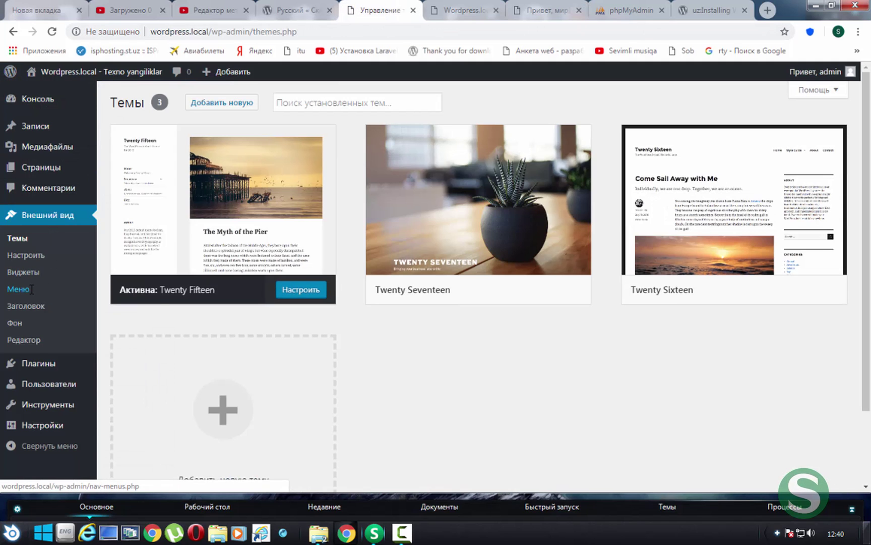
# Compare the Widgets admin page with the sidebar on the site's front page
pyautogui.click(26, 271)
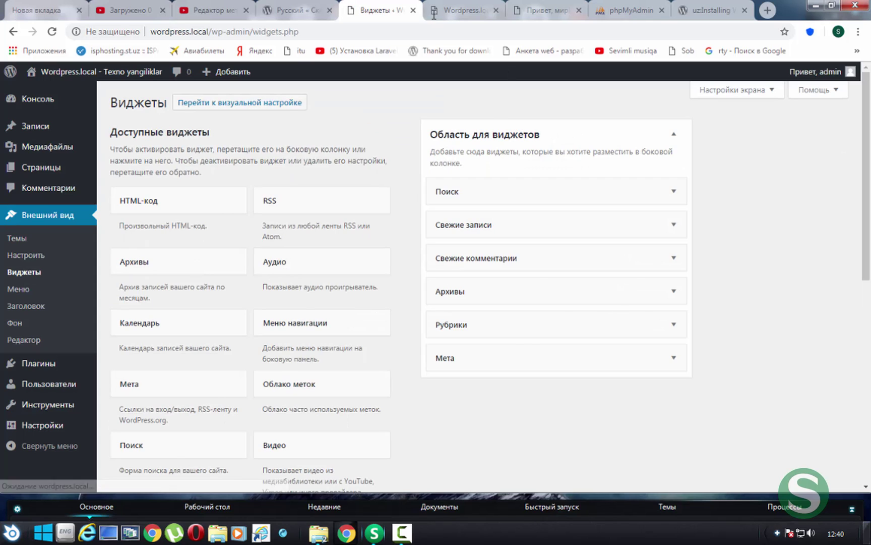
pyautogui.click(464, 9)
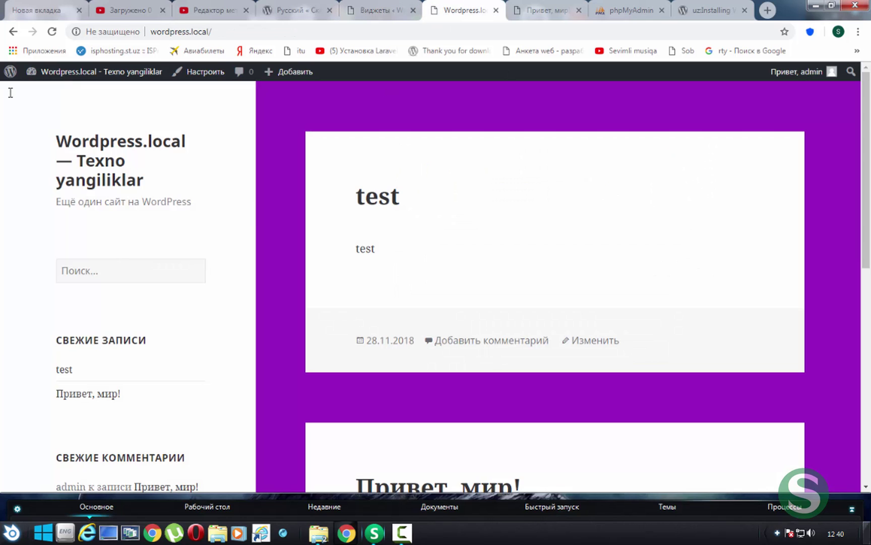
pyautogui.moveTo(10, 93); pyautogui.dragTo(254, 502)
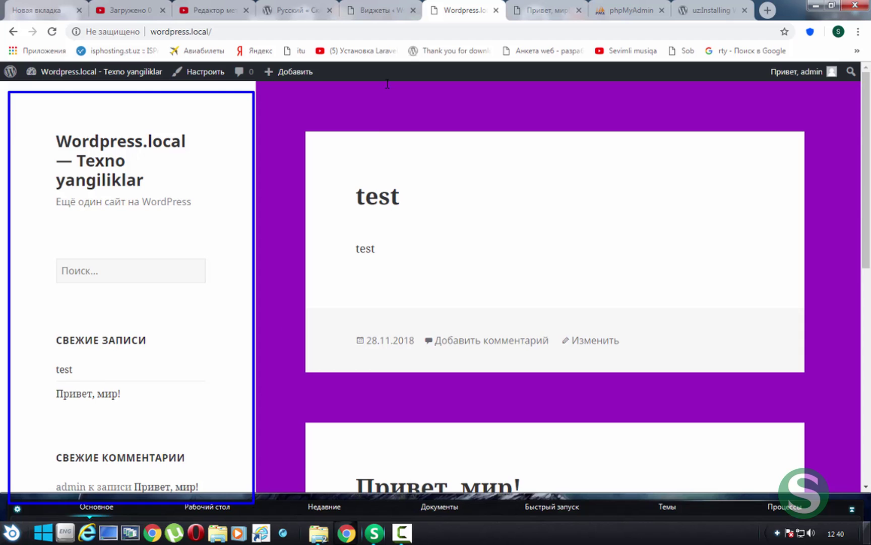
pyautogui.click(378, 9)
pyautogui.scroll(-2, 307, 270)
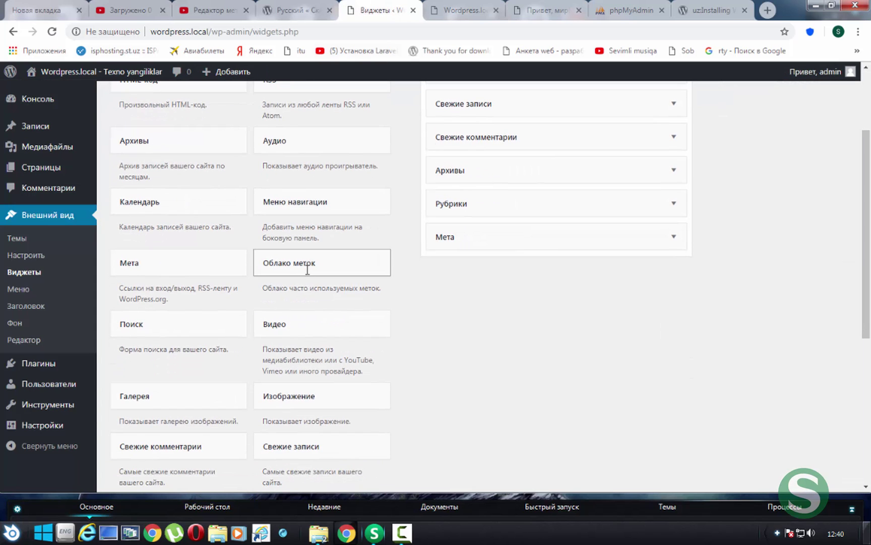
# Add a Календарь widget to the sidebar titled 'Kalendar' and save it
pyautogui.moveTo(149, 204); pyautogui.dragTo(496, 106)
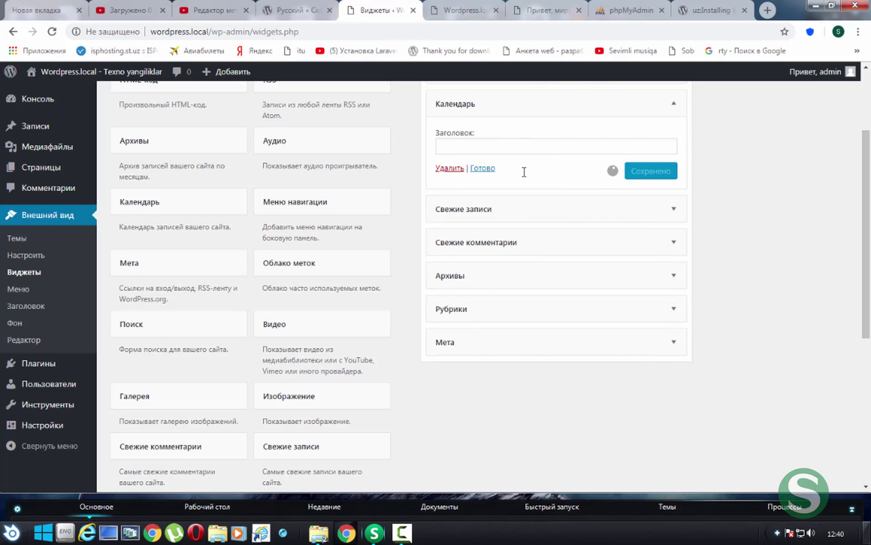
pyautogui.click(506, 148)
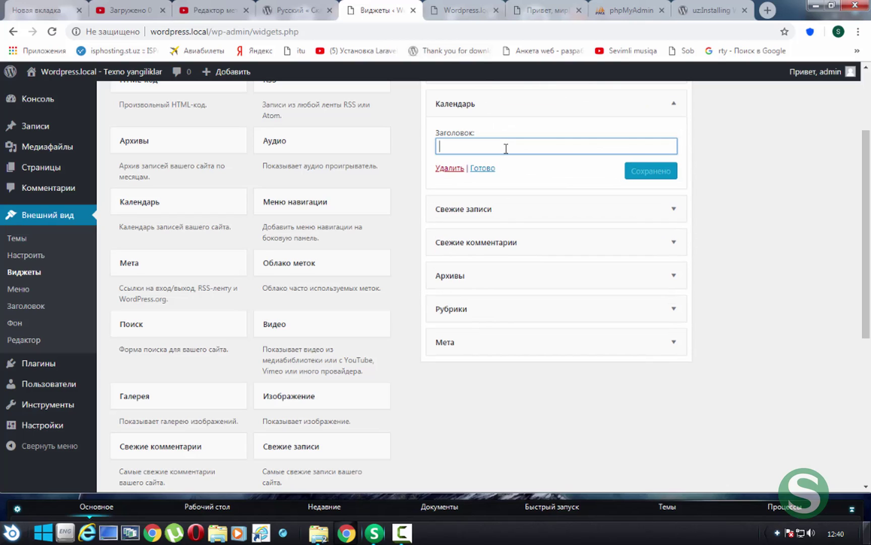
pyautogui.write('К')
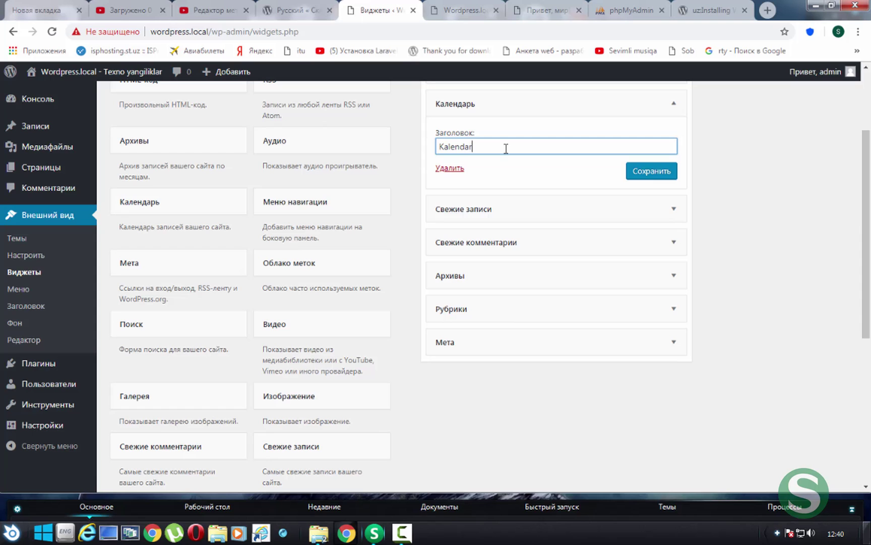
pyautogui.click(655, 176)
# Check the new calendar on the front page, then go to Appearance > Menus
pyautogui.click(464, 10)
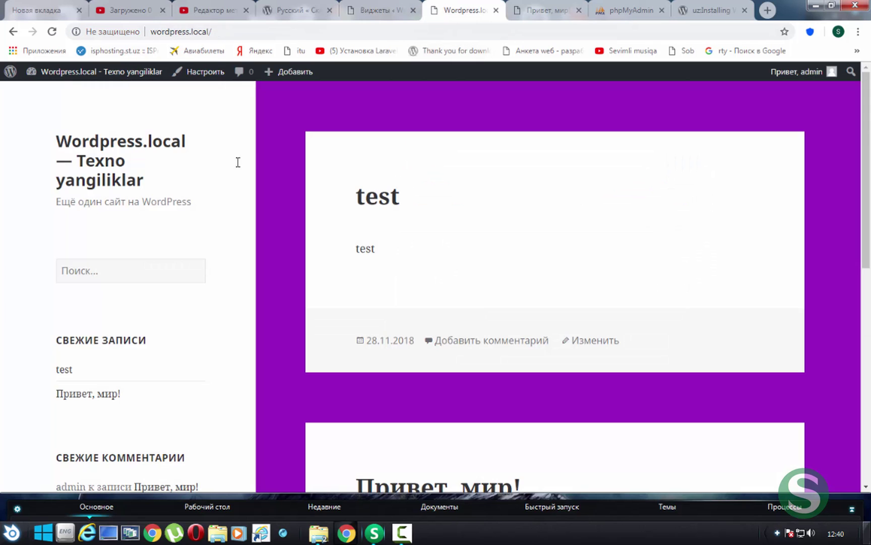
pyautogui.scroll(-4, 224, 188)
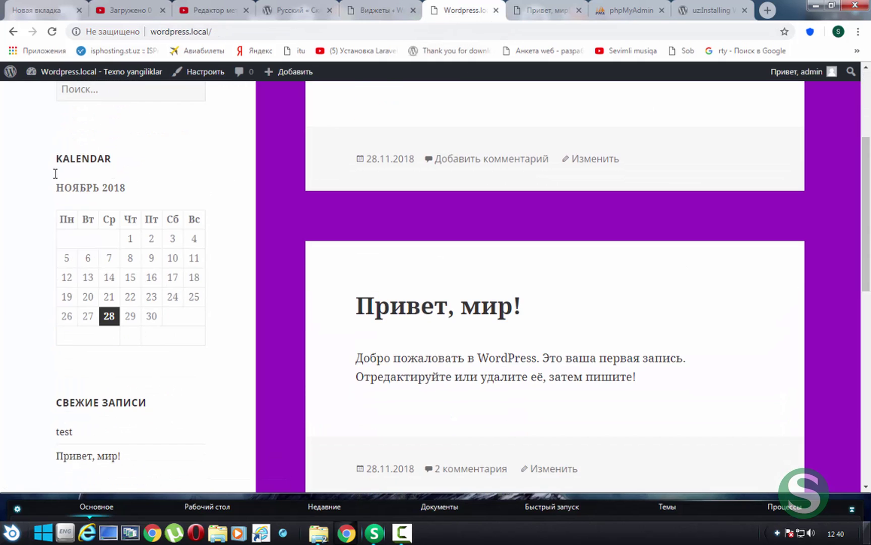
pyautogui.moveTo(46, 154); pyautogui.dragTo(148, 303)
pyautogui.click(237, 305)
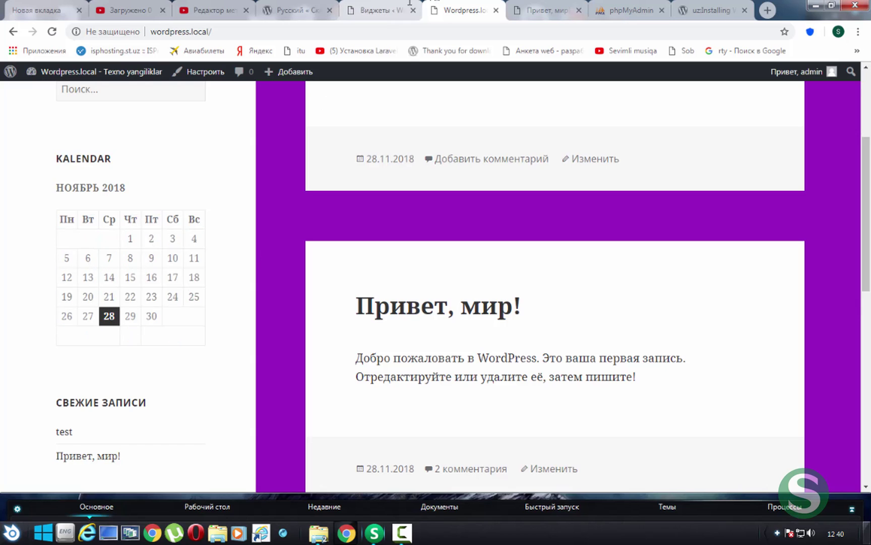
pyautogui.click(365, 6)
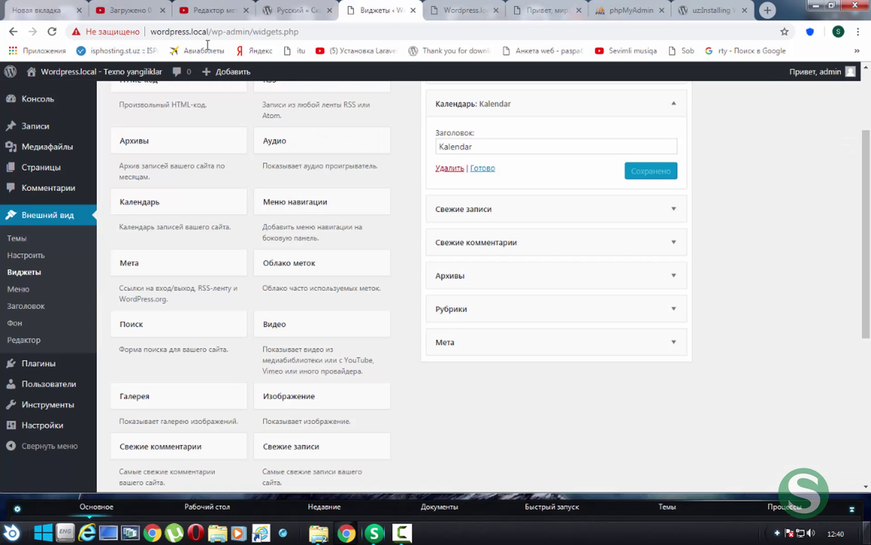
pyautogui.click(18, 289)
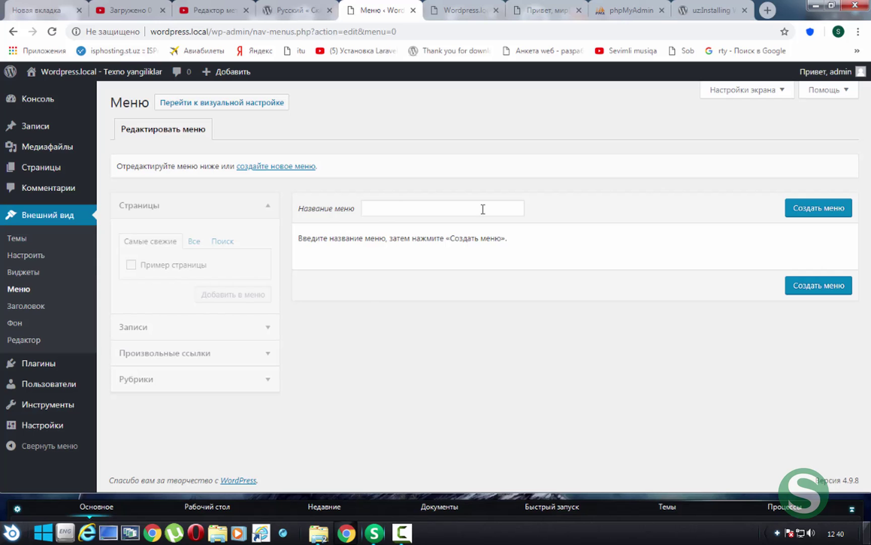
# Check the front page, then create a new menu named Test
pyautogui.click(463, 11)
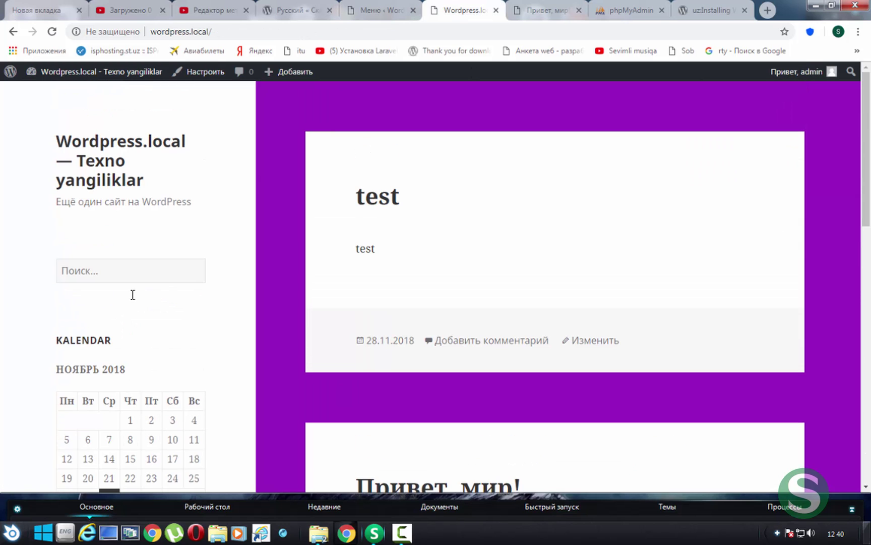
pyautogui.click(379, 10)
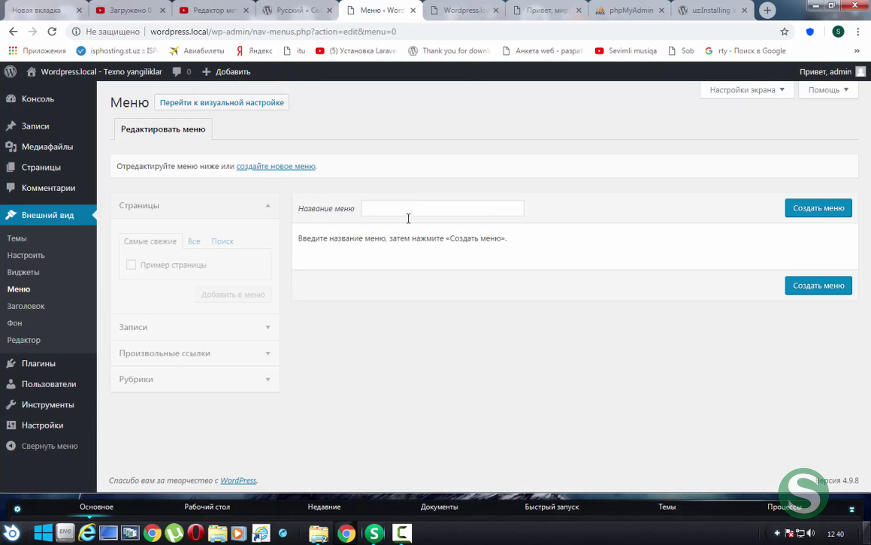
pyautogui.click(187, 355)
pyautogui.click(180, 388)
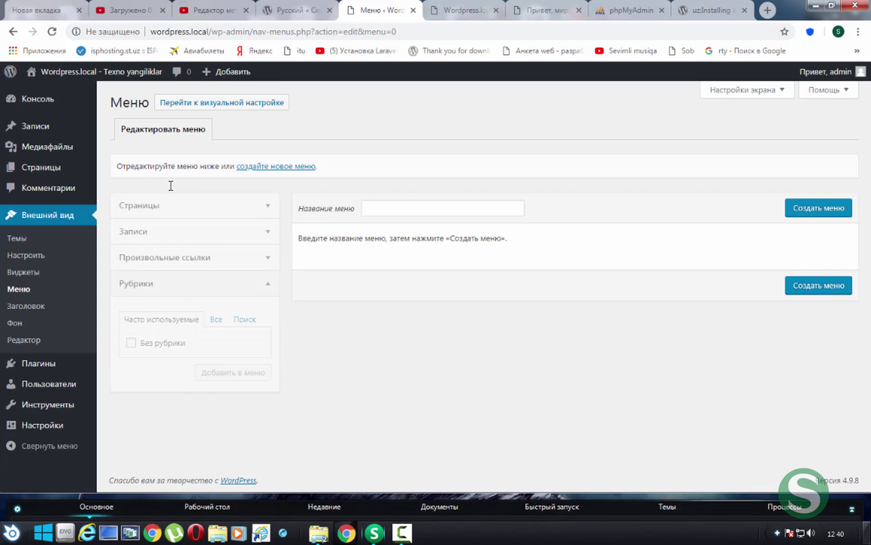
pyautogui.click(185, 255)
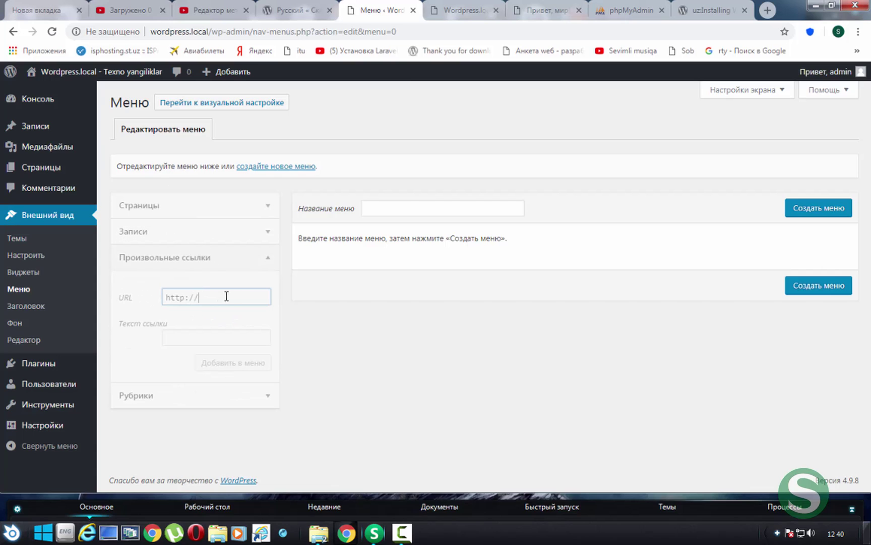
pyautogui.click(440, 209)
pyautogui.click(295, 167)
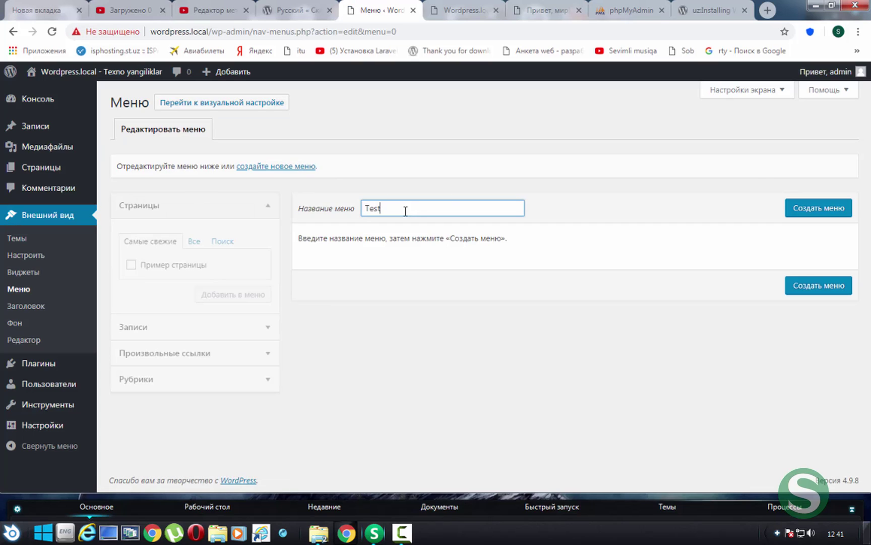
pyautogui.click(794, 207)
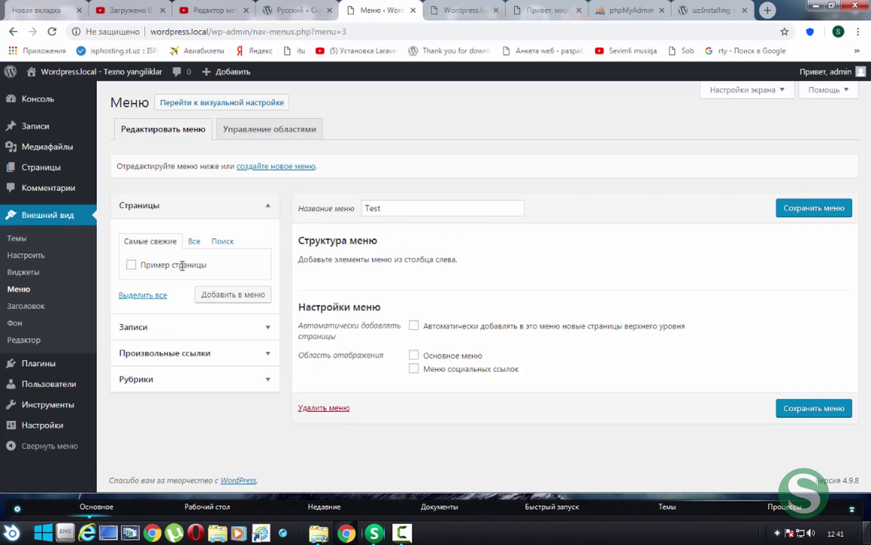
# Add the test post to the Test menu, save it, and check the front page
pyautogui.click(202, 348)
pyautogui.click(185, 226)
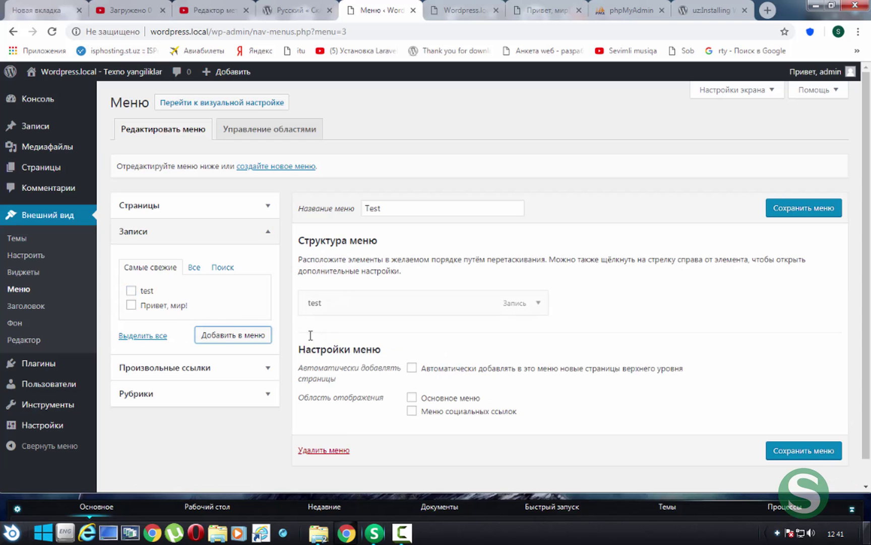
pyautogui.click(830, 209)
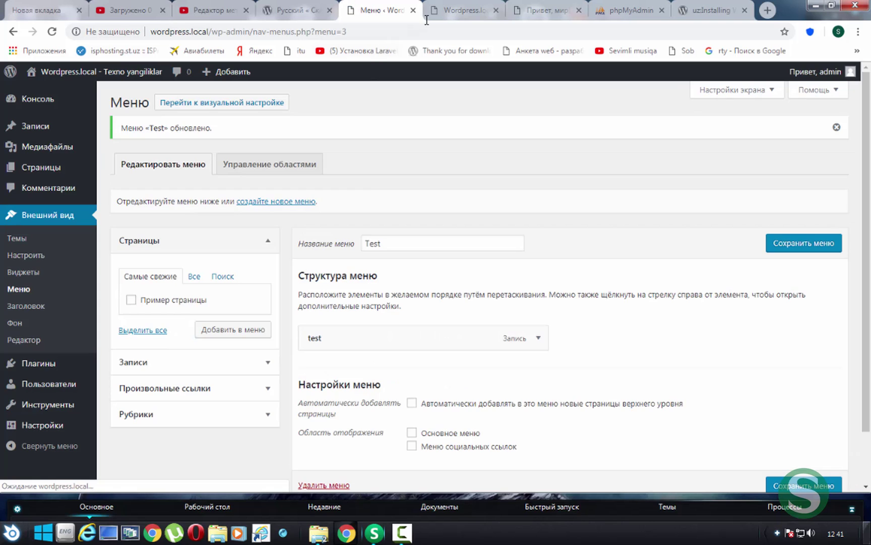
pyautogui.click(465, 10)
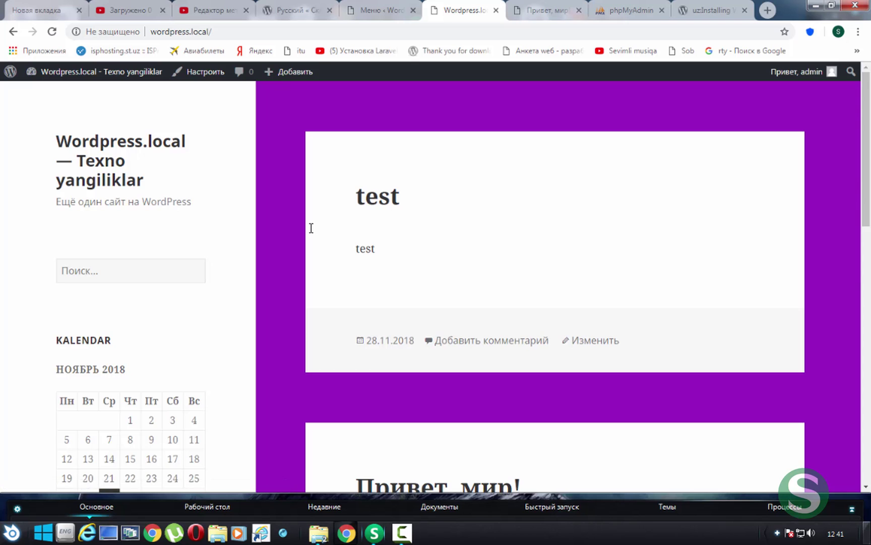
pyautogui.scroll(-9, 309, 227)
pyautogui.scroll(-5, 306, 229)
pyautogui.scroll(15, 307, 230)
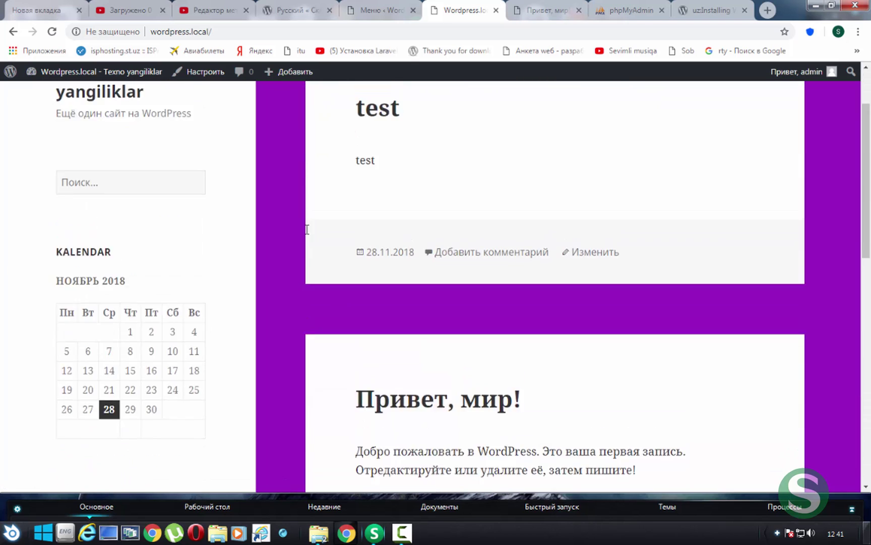
# Assign Test as the Primary Menu, save, and open the test post from it
pyautogui.click(382, 10)
pyautogui.scroll(-3, 491, 332)
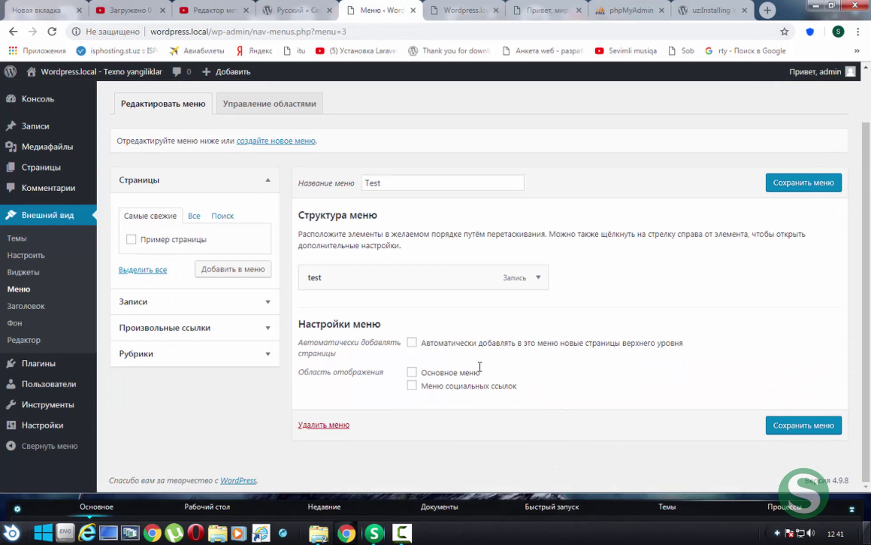
pyautogui.click(796, 189)
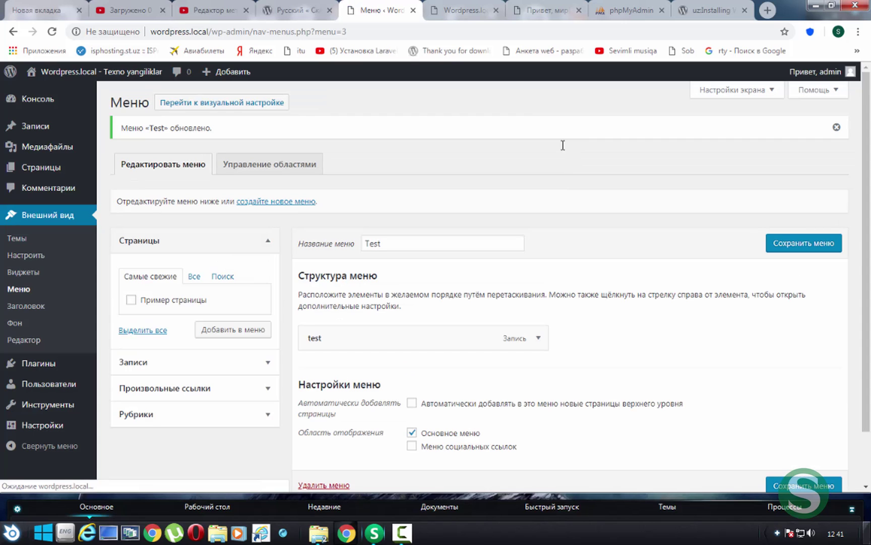
pyautogui.click(462, 17)
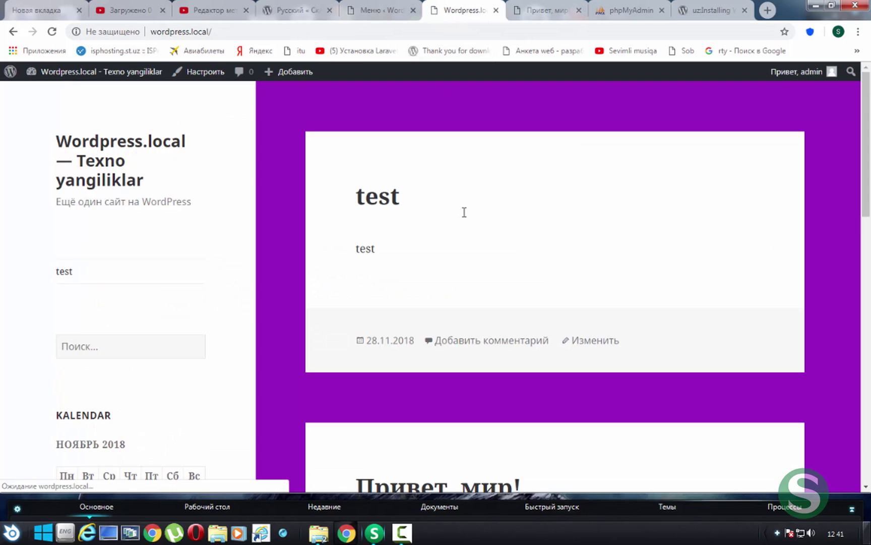
pyautogui.click(72, 271)
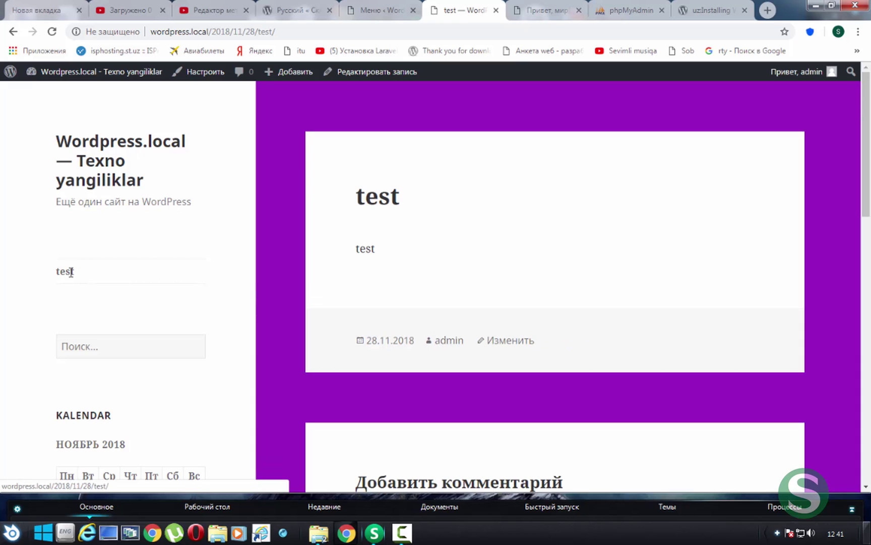
# Add the pages Главная and Пример страницы to the Test menu and save
pyautogui.click(380, 10)
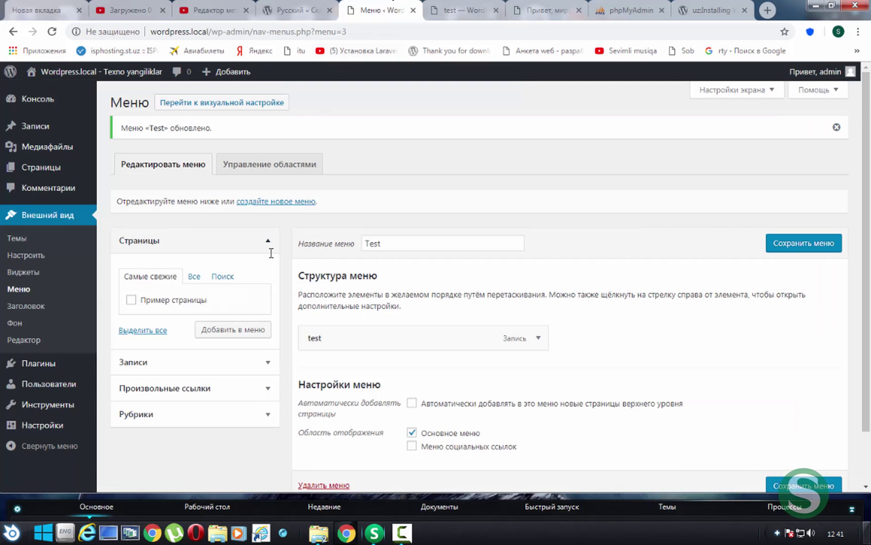
pyautogui.scroll(-2, 271, 252)
pyautogui.click(201, 220)
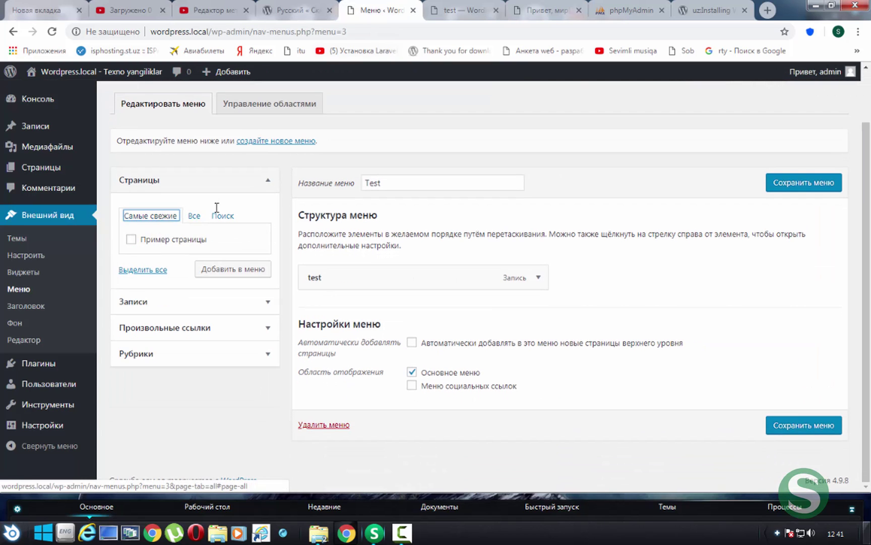
pyautogui.click(194, 215)
pyautogui.click(154, 239)
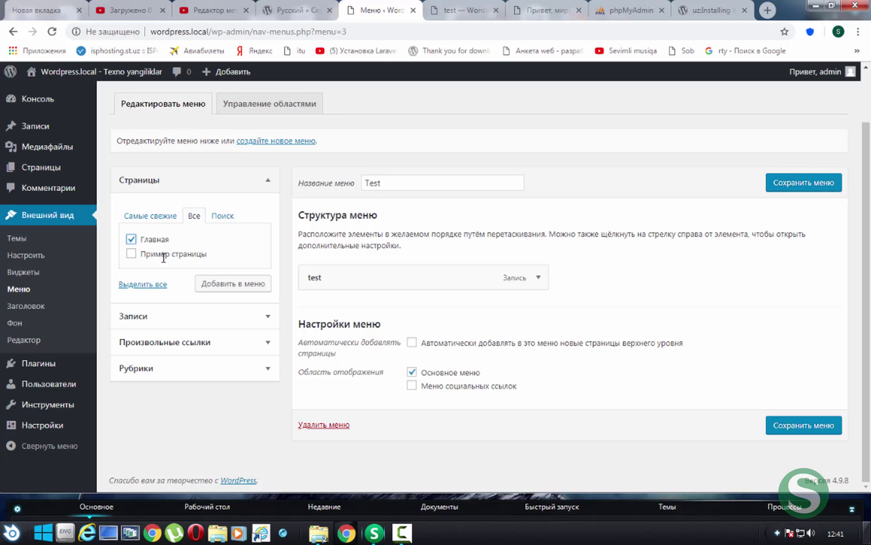
pyautogui.click(222, 284)
pyautogui.click(803, 182)
# Reload the site and open the home page and Пример страницы from the sidebar menu
pyautogui.click(464, 6)
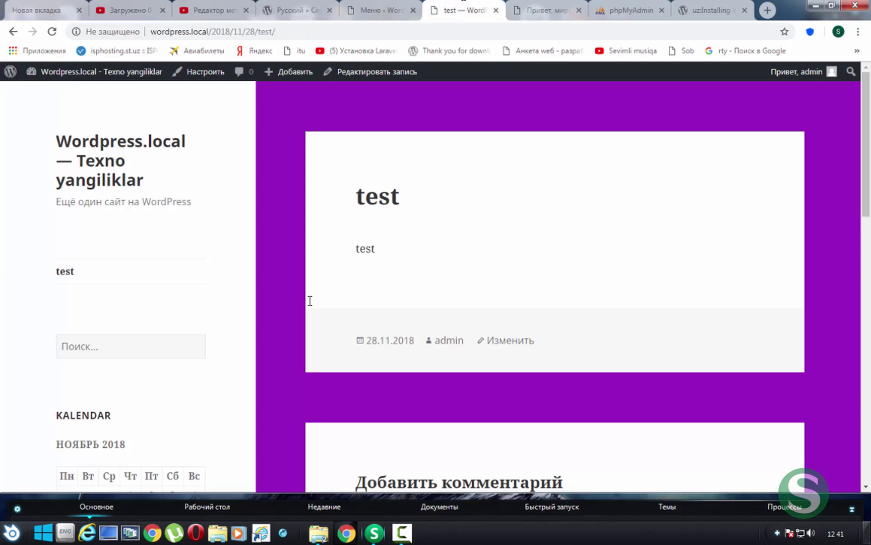
pyautogui.press('F5')
pyautogui.click(84, 276)
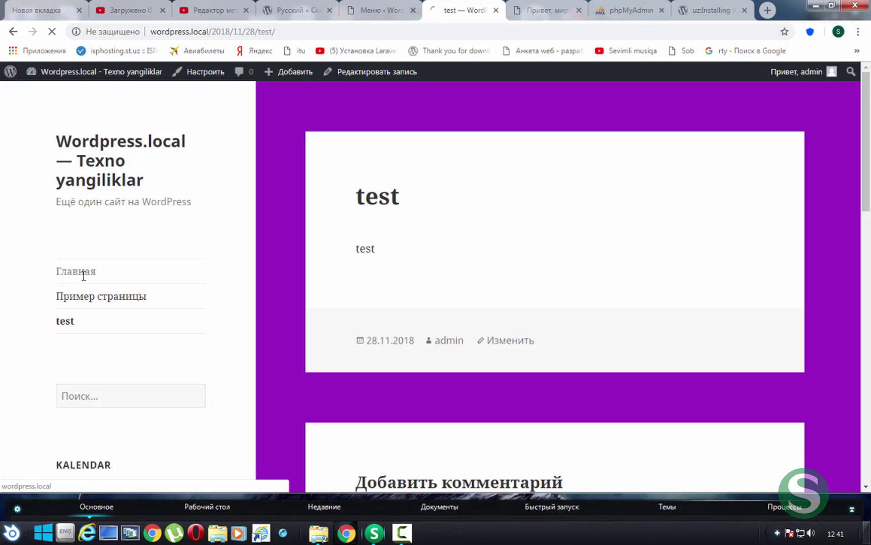
pyautogui.click(96, 301)
pyautogui.scroll(-15, 356, 331)
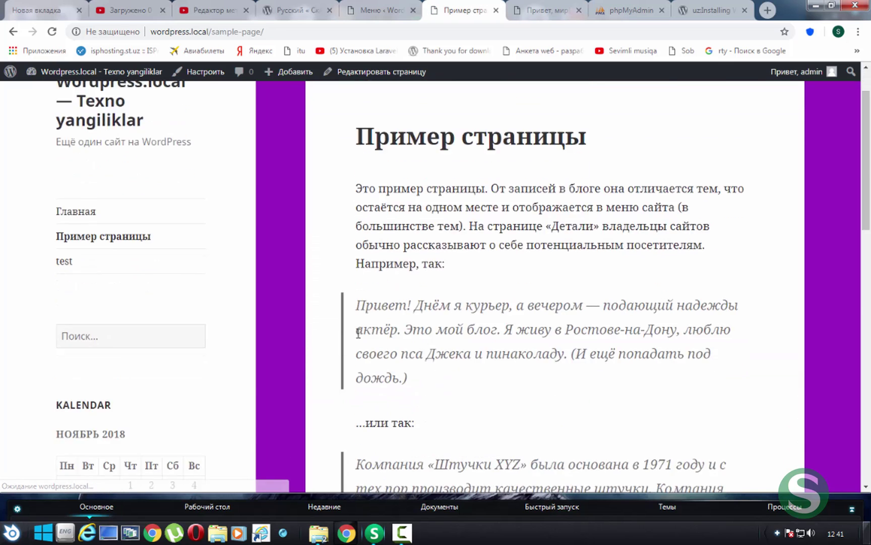
pyautogui.scroll(15, 356, 331)
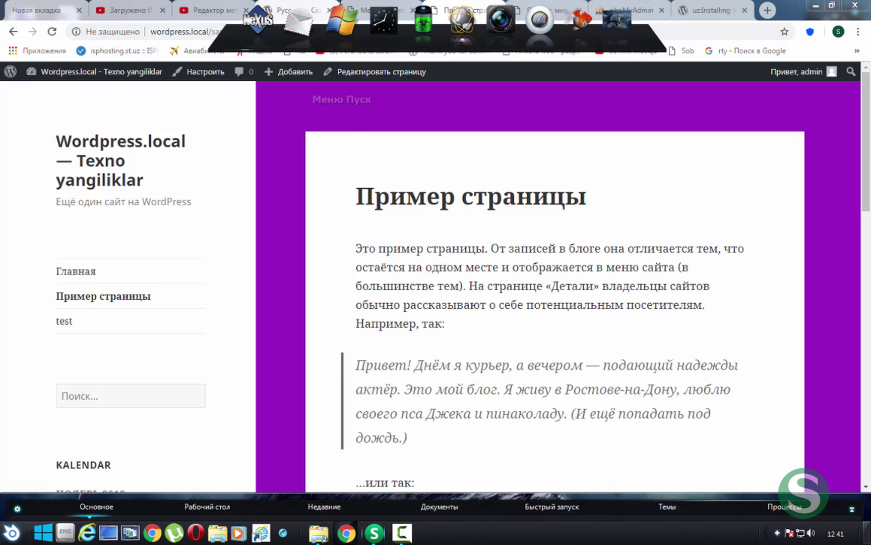
# View the Header image settings in the Customizer and return to Menus unchanged
pyautogui.click(395, 6)
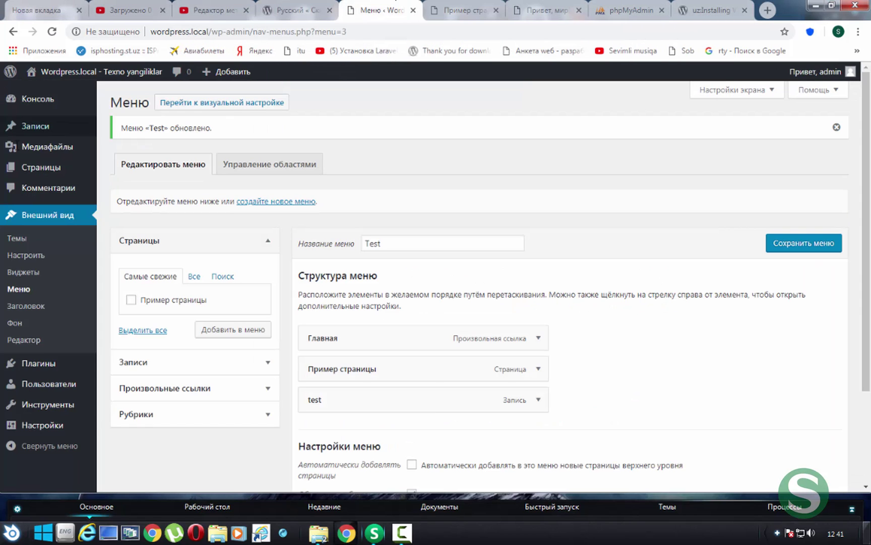
pyautogui.click(36, 302)
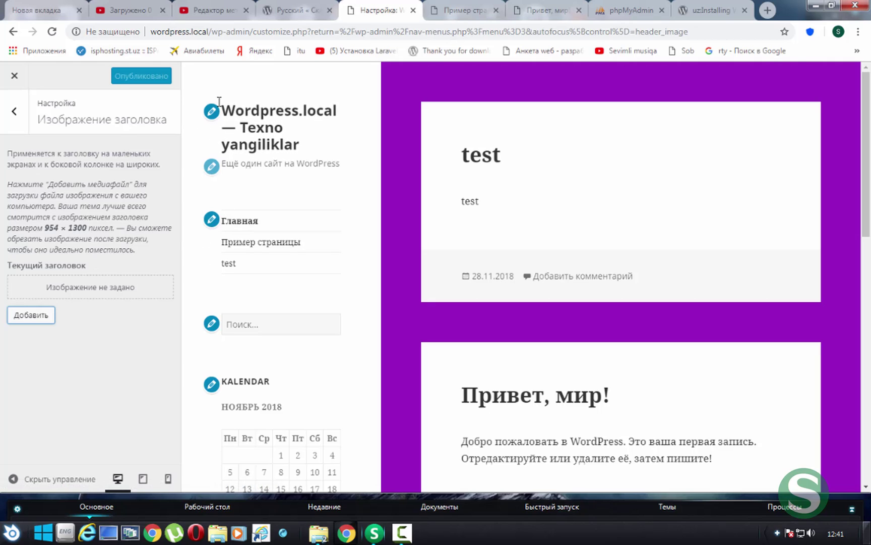
pyautogui.hotkey('alt', 'Left')
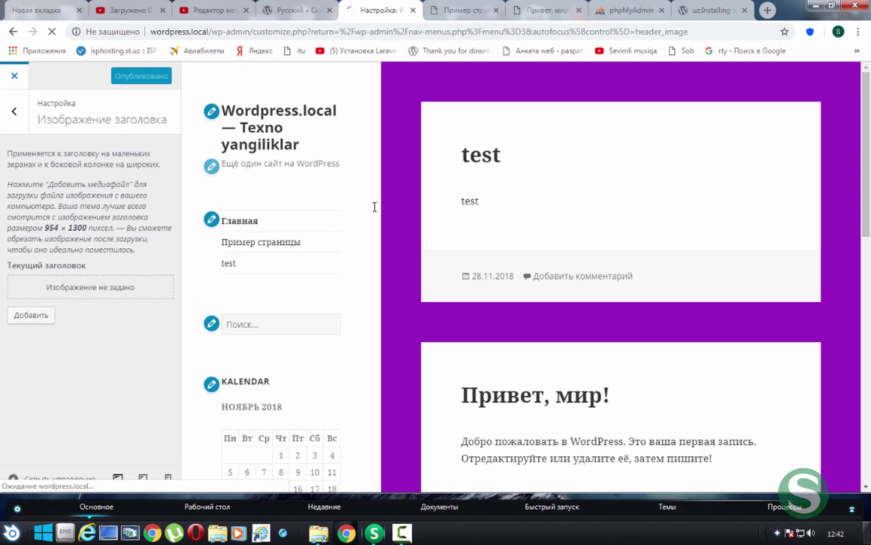
pyautogui.click(14, 32)
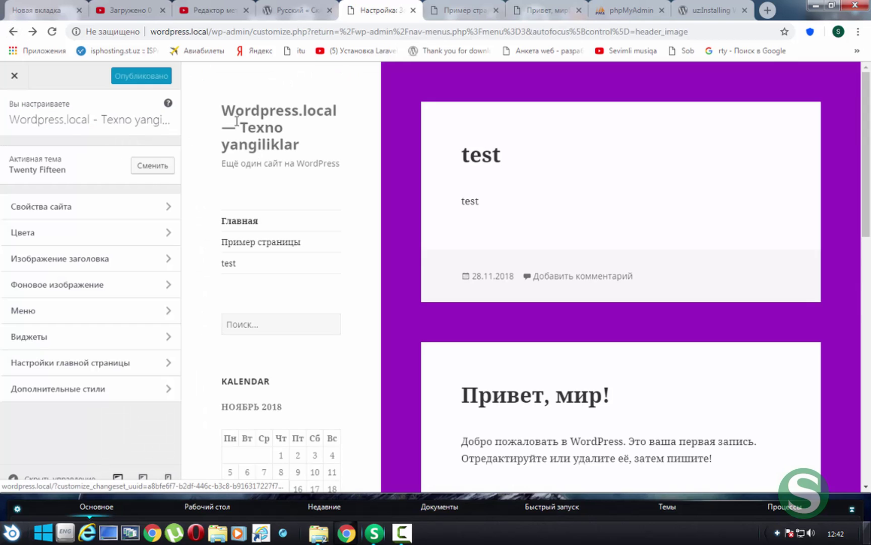
pyautogui.click(212, 112)
pyautogui.click(23, 74)
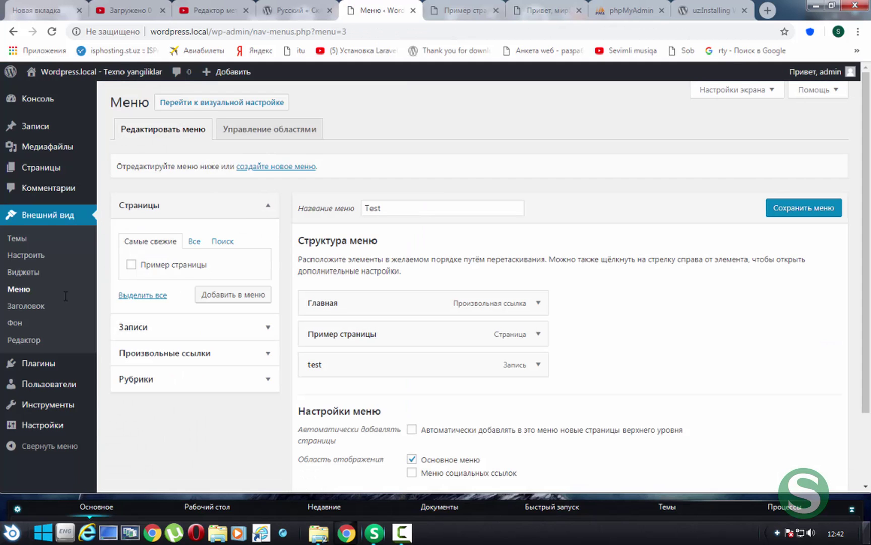
# View the Background image settings, close the Customizer, and go to the theme editor
pyautogui.click(15, 323)
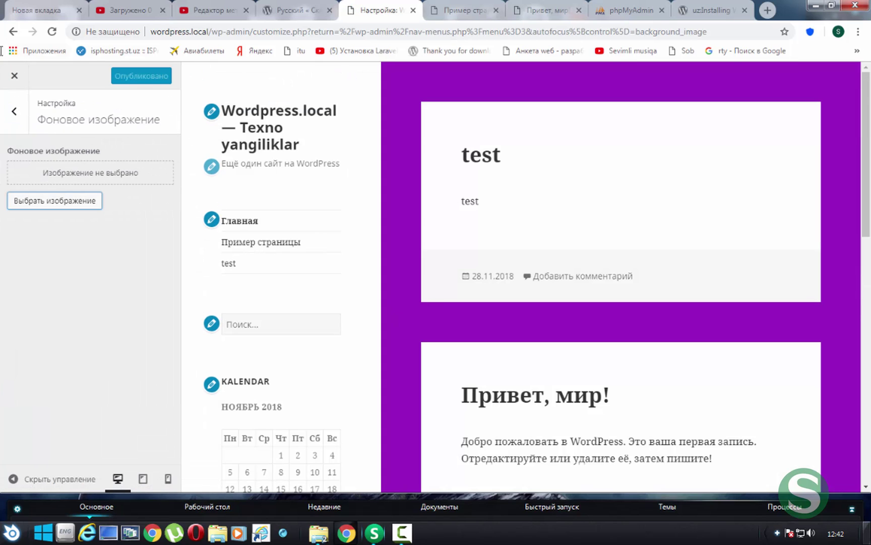
pyautogui.click(17, 75)
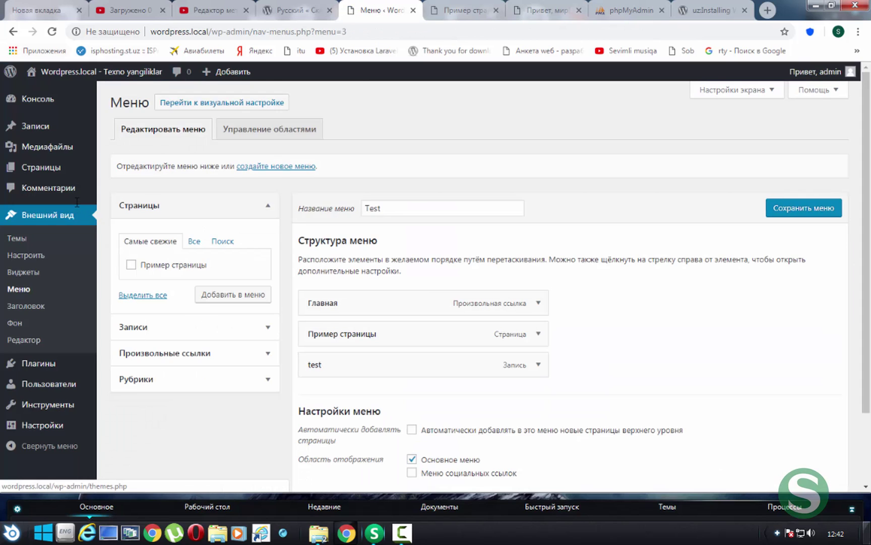
pyautogui.click(23, 340)
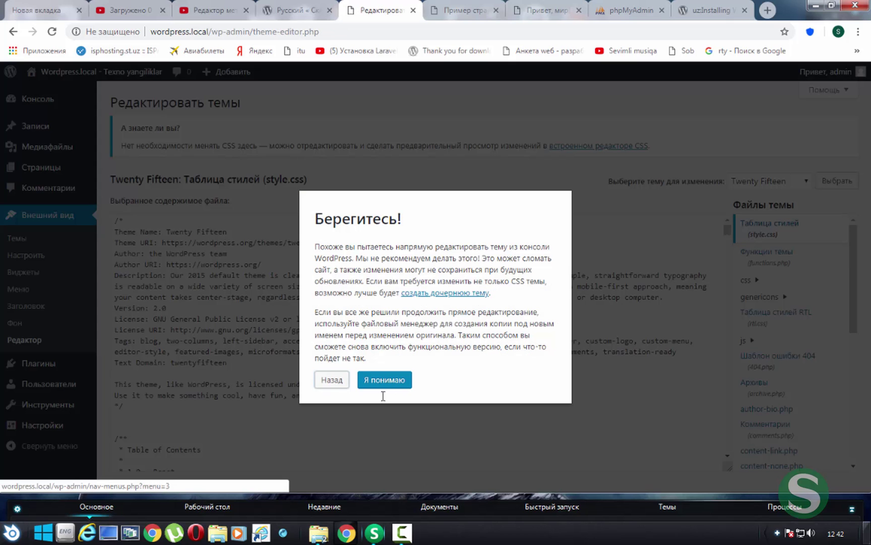
# Dismiss the warning, scroll through Twenty Fifteen's style.css, then go to Плагины > Установленные
pyautogui.click(384, 381)
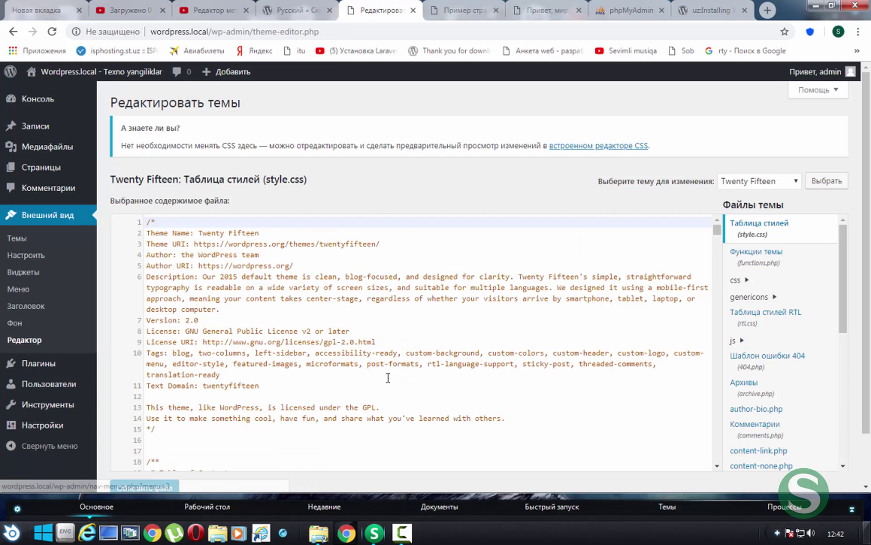
pyautogui.scroll(-9, 274, 284)
pyautogui.scroll(-7, 274, 284)
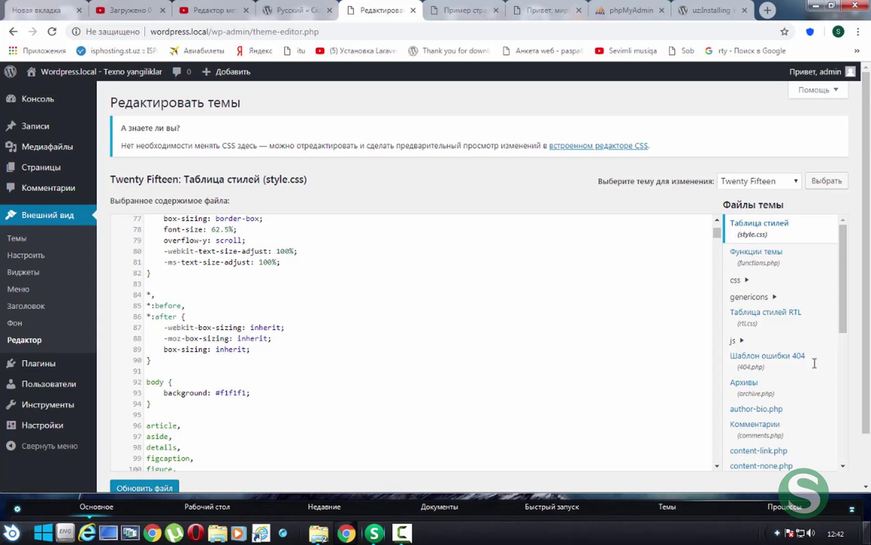
pyautogui.click(280, 337)
pyautogui.scroll(2, 285, 303)
pyautogui.scroll(5, 286, 301)
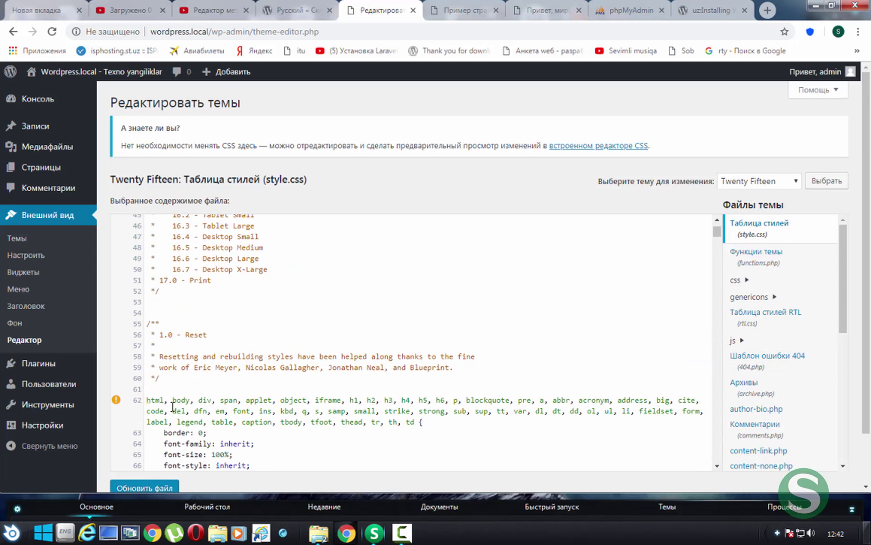
pyautogui.scroll(-5, 182, 384)
pyautogui.moveTo(61, 363)
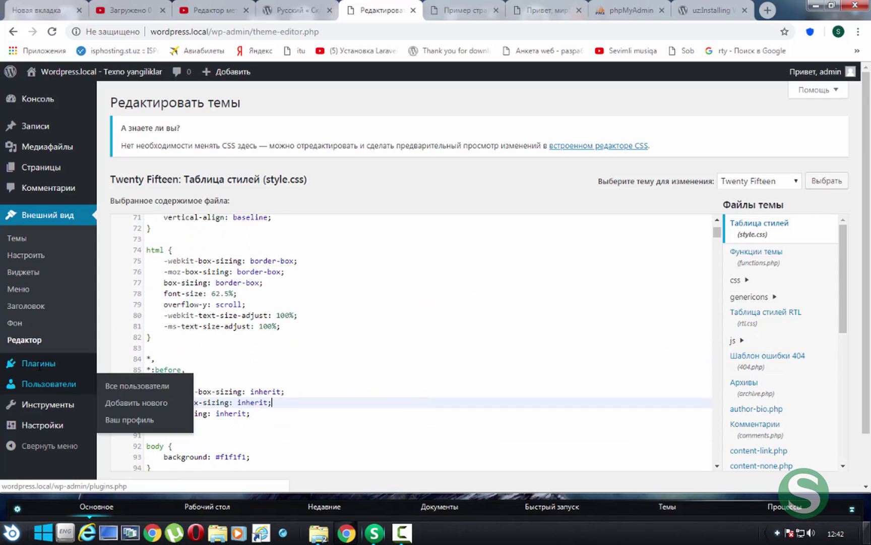
pyautogui.click(139, 364)
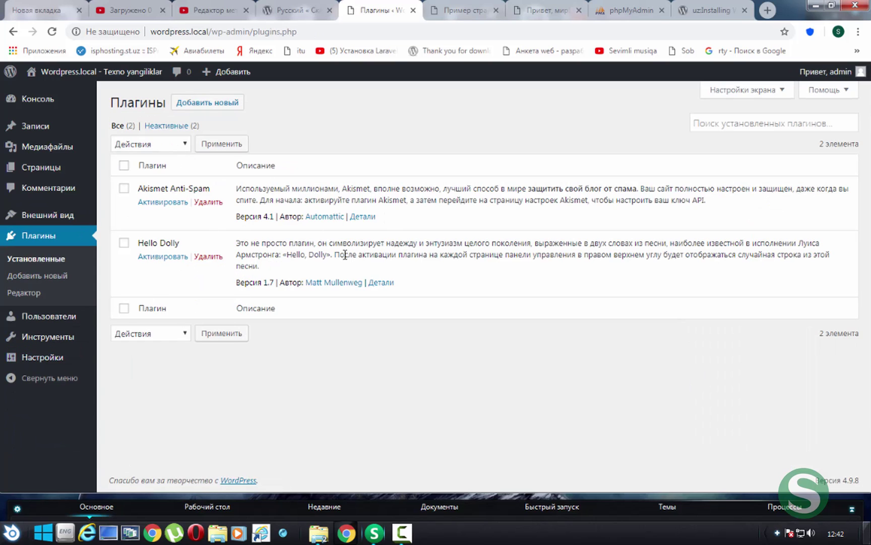
# Select the Hello Dolly plugin description text
pyautogui.moveTo(475, 266); pyautogui.dragTo(220, 252)
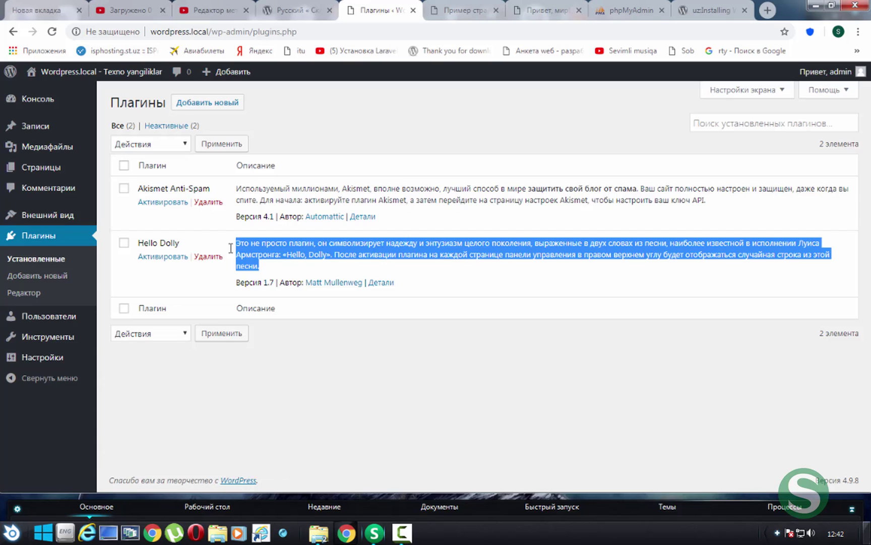
pyautogui.click(301, 260)
pyautogui.moveTo(279, 266); pyautogui.dragTo(240, 245)
pyautogui.click(261, 264)
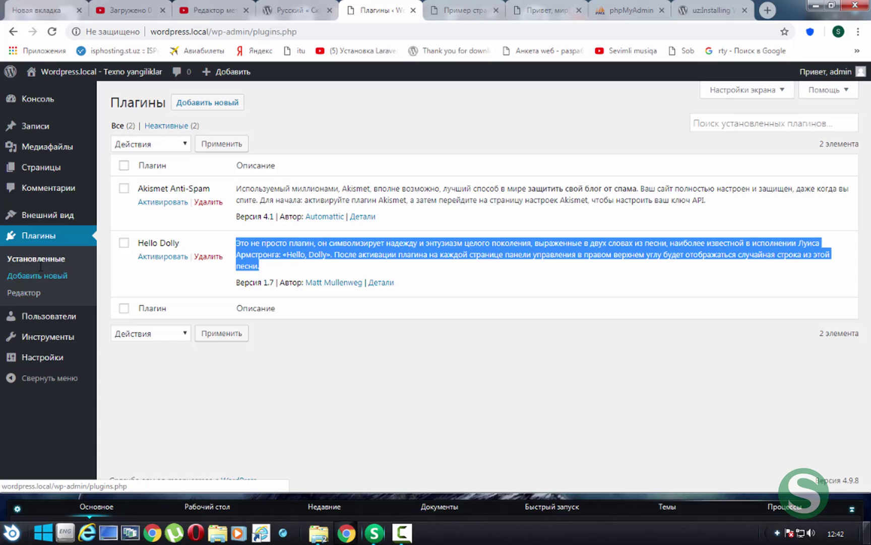
# Browse the Add Plugins catalogue and its search field
pyautogui.click(43, 276)
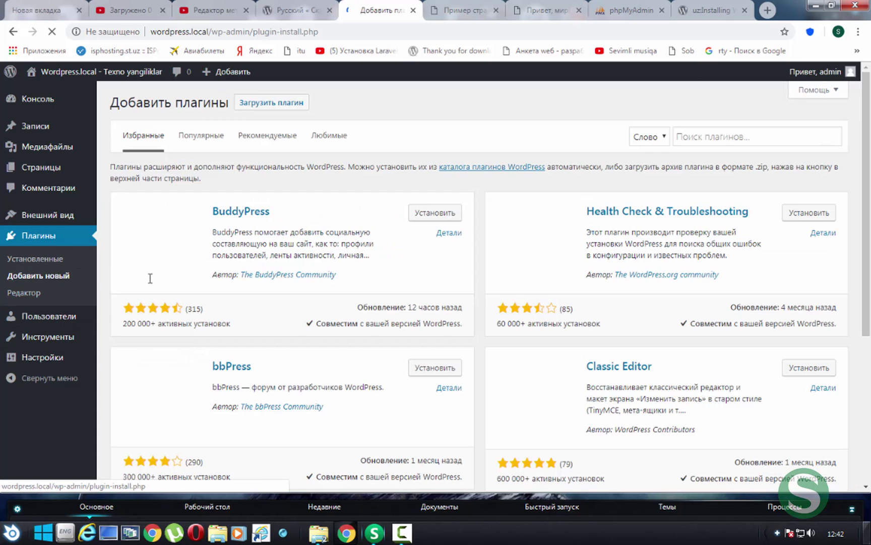
pyautogui.scroll(-11, 265, 305)
pyautogui.scroll(11, 259, 249)
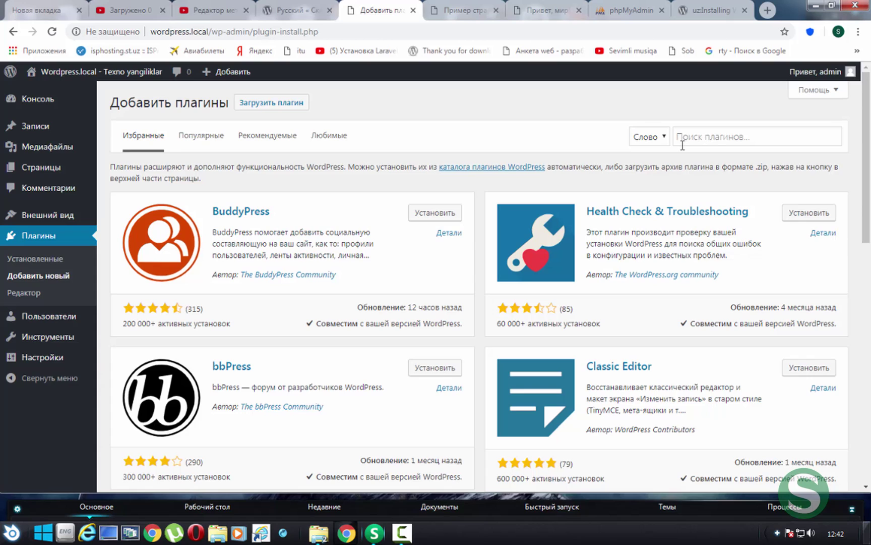
pyautogui.click(706, 141)
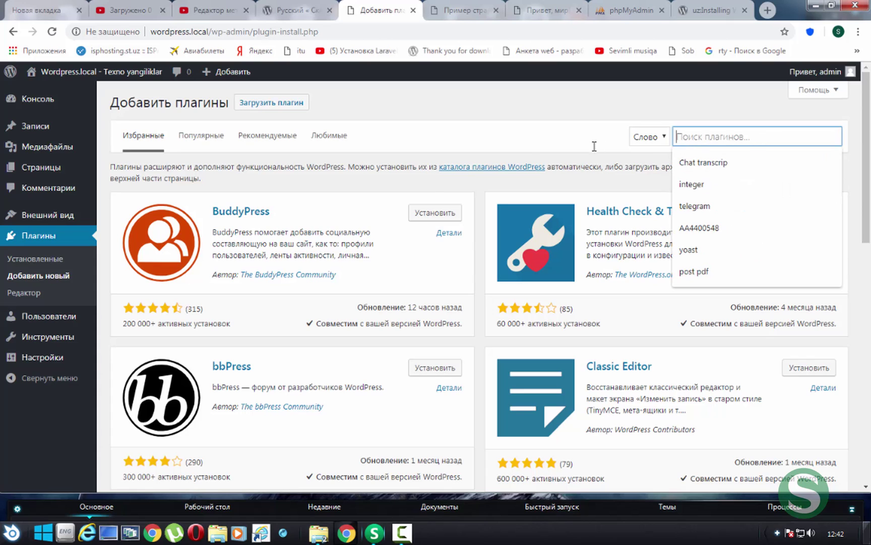
# Open the Akismet plugin editor, accept the warning, then go to all users
pyautogui.click(19, 292)
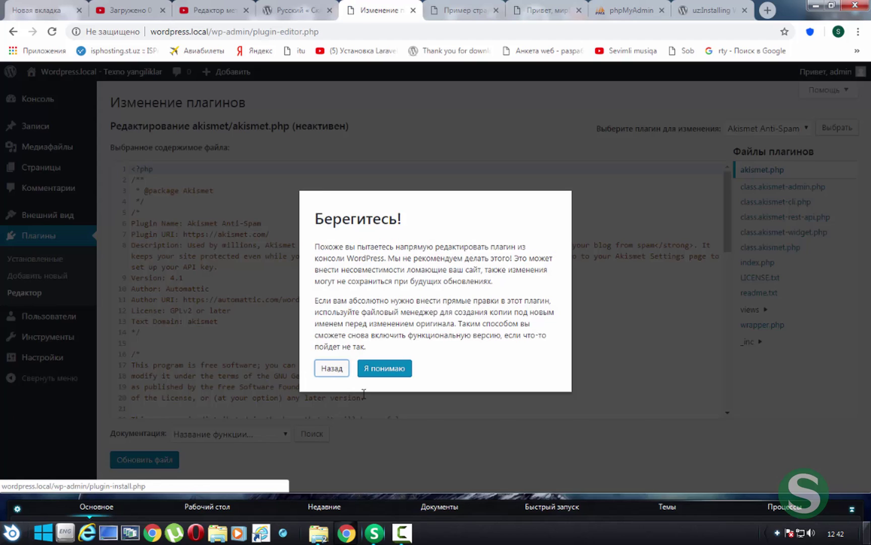
pyautogui.click(403, 365)
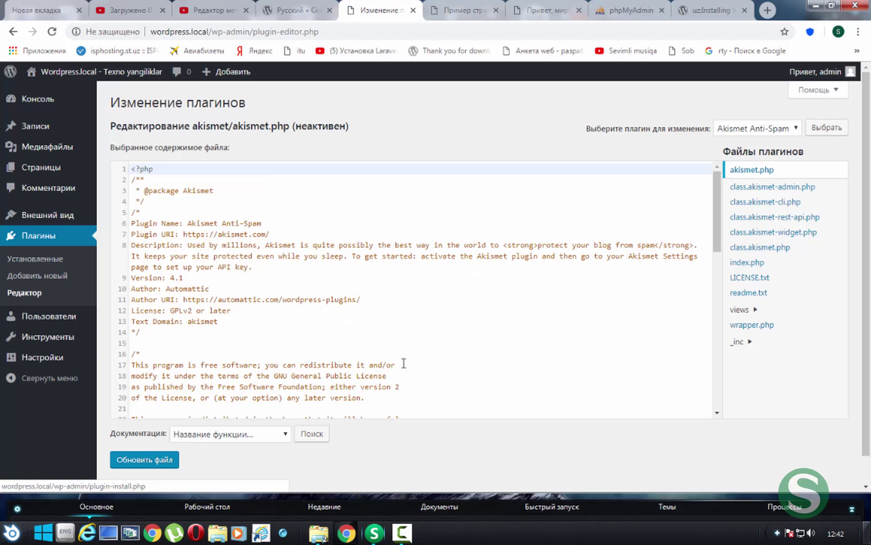
pyautogui.moveTo(77, 322)
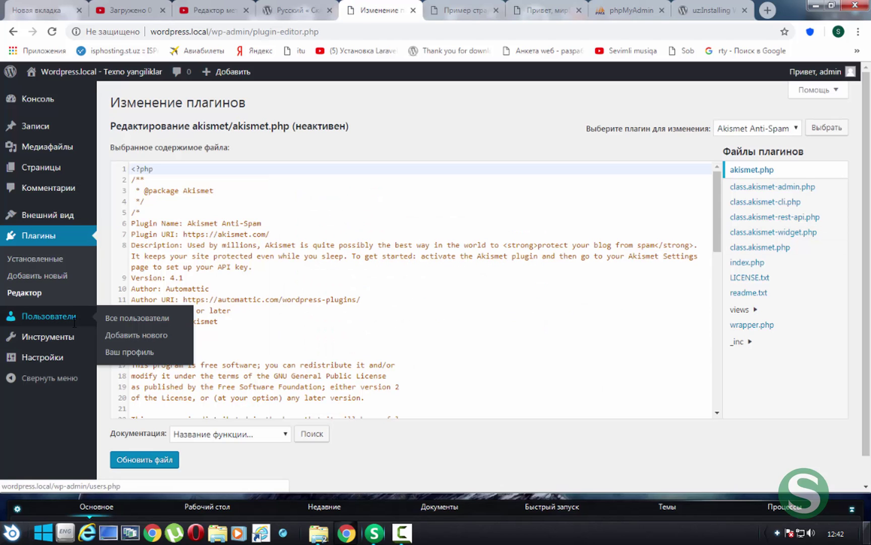
pyautogui.click(140, 318)
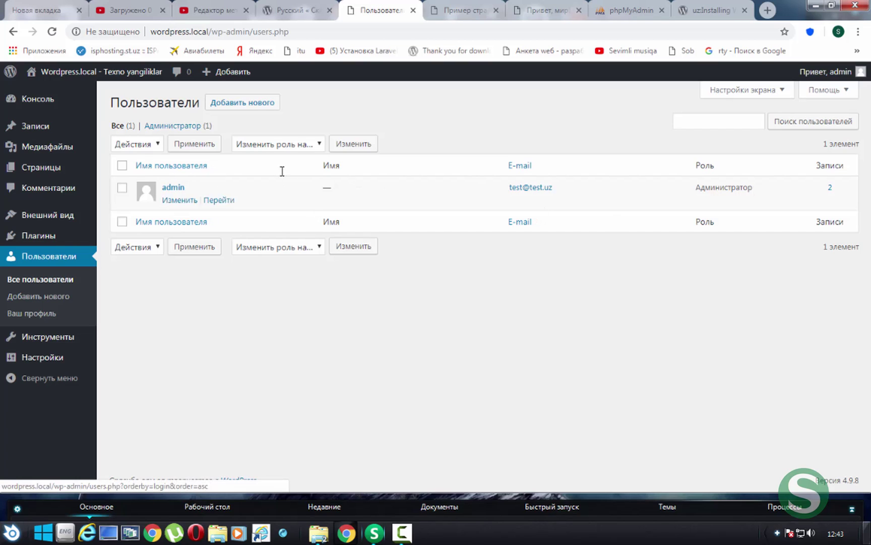
# Glance at the Add New User form, go back, and open Ваш профиль
pyautogui.click(230, 101)
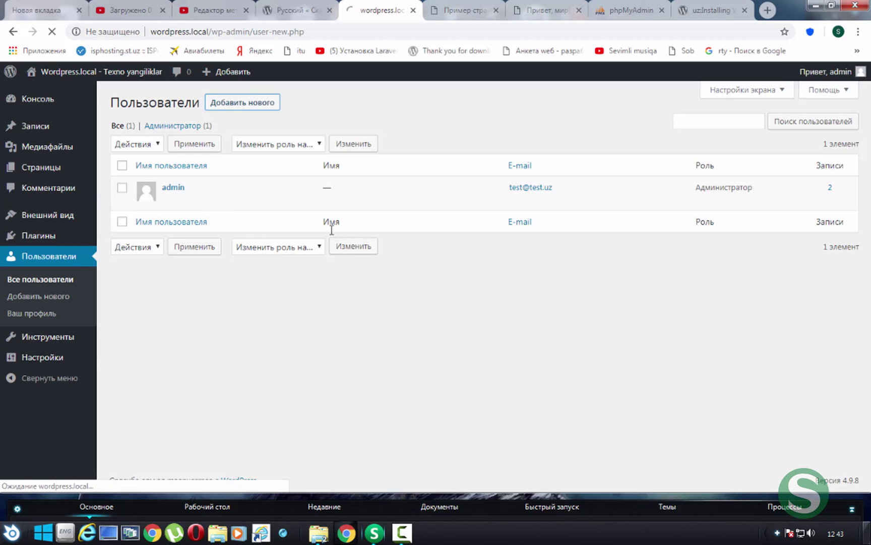
pyautogui.scroll(-1, 236, 320)
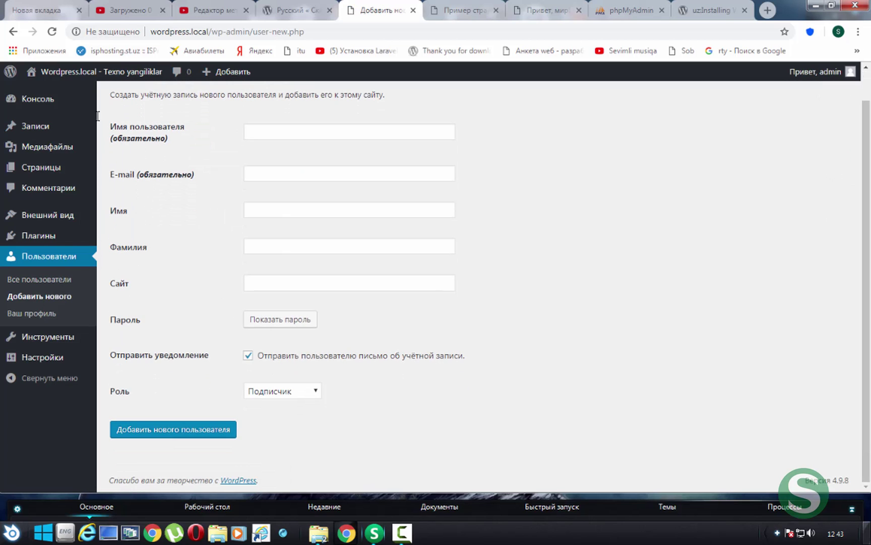
pyautogui.click(13, 31)
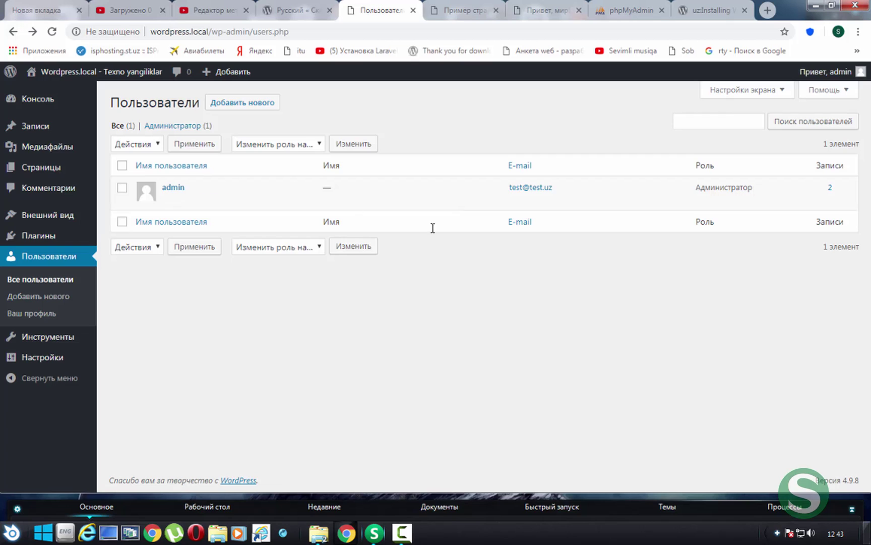
pyautogui.click(35, 314)
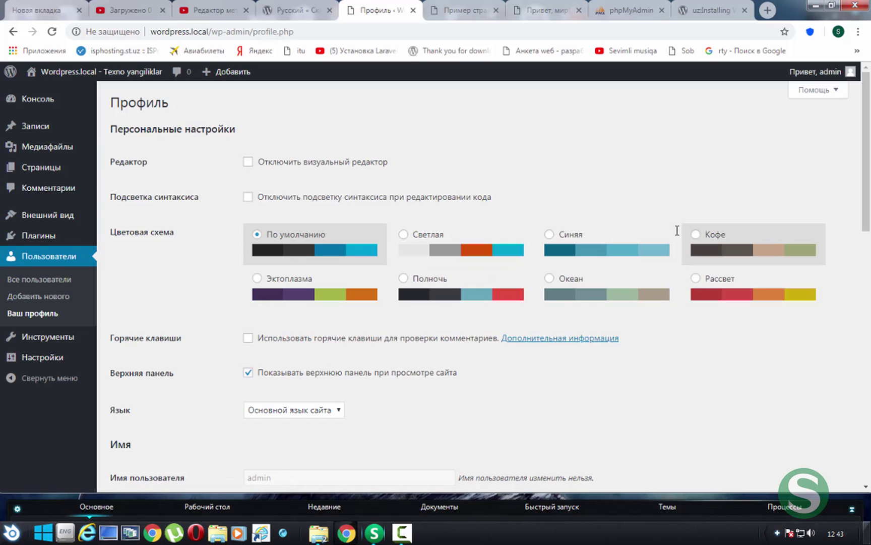
pyautogui.click(783, 236)
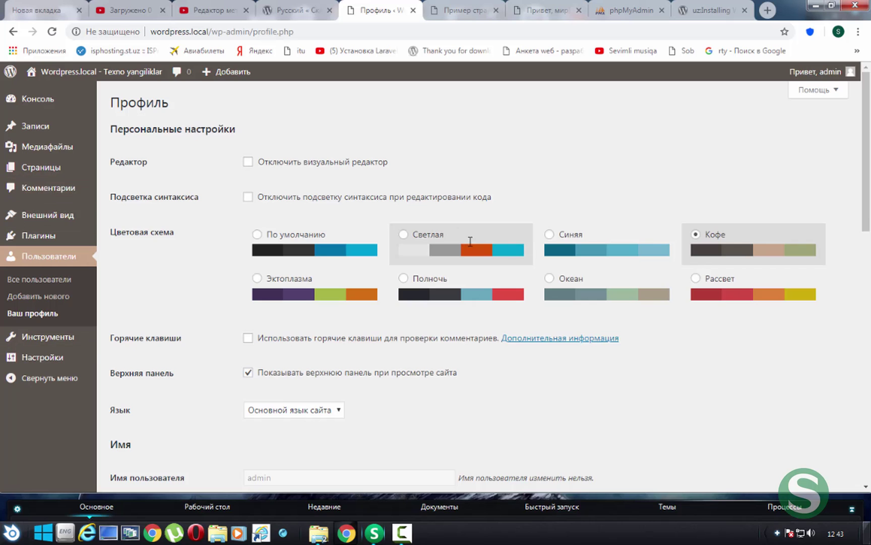
pyautogui.click(603, 237)
pyautogui.click(445, 254)
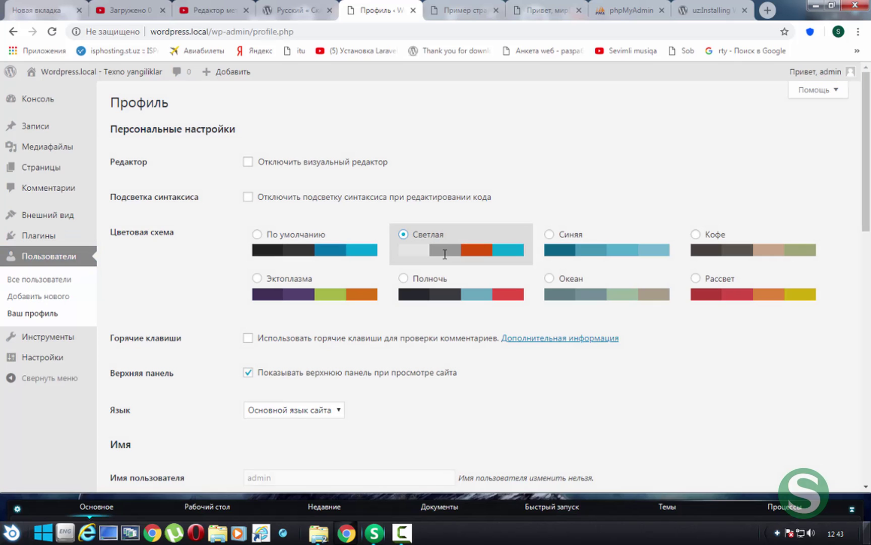
pyautogui.click(429, 294)
pyautogui.click(308, 306)
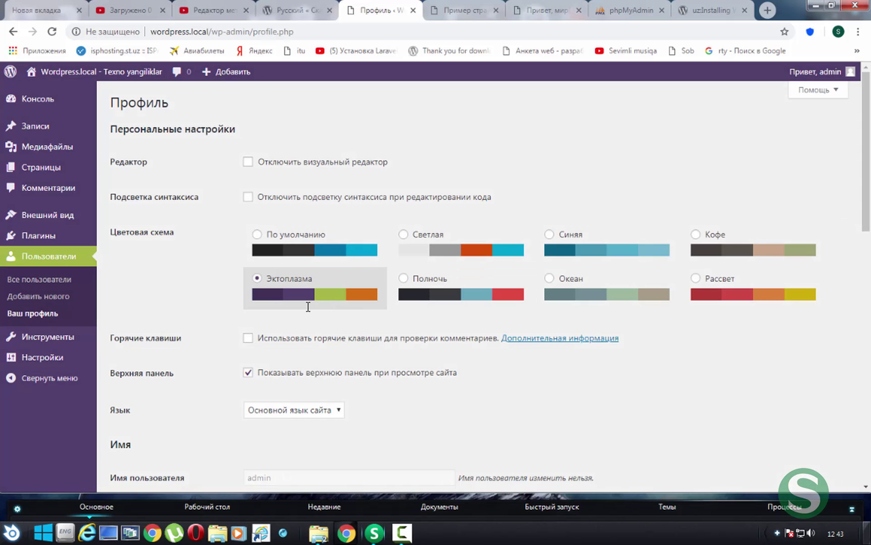
pyautogui.click(589, 295)
pyautogui.click(716, 292)
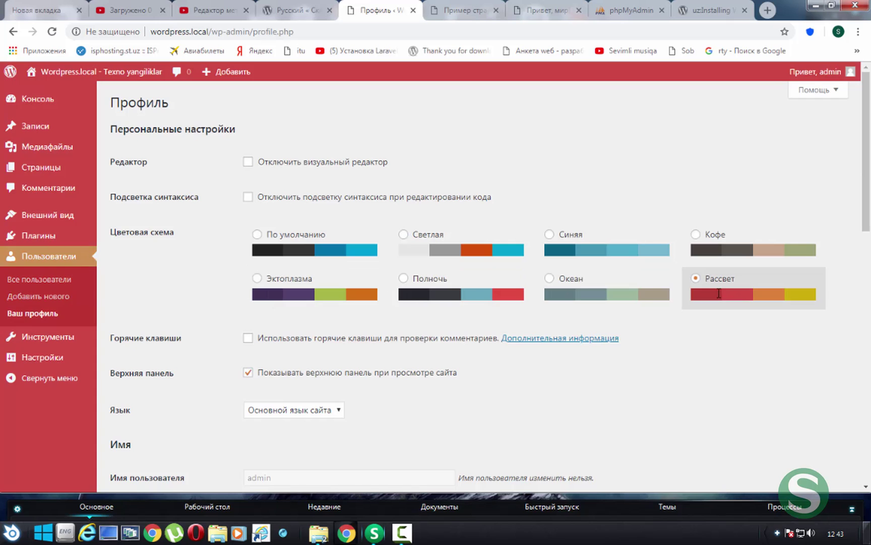
pyautogui.click(469, 293)
pyautogui.scroll(-2, 288, 317)
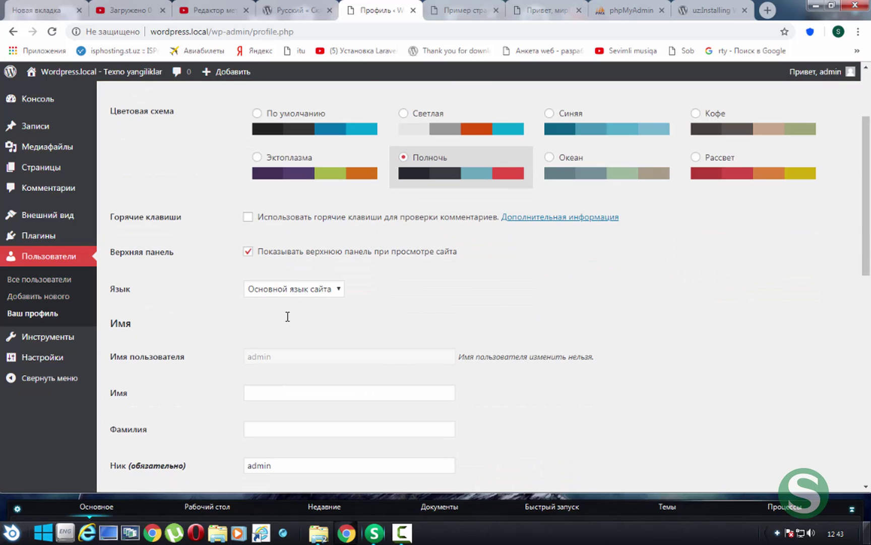
pyautogui.click(346, 132)
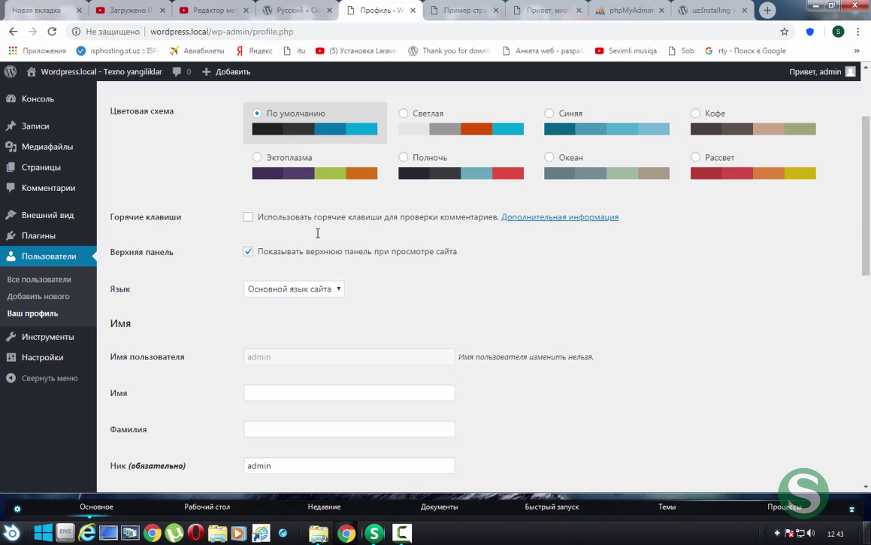
pyautogui.scroll(-10, 318, 232)
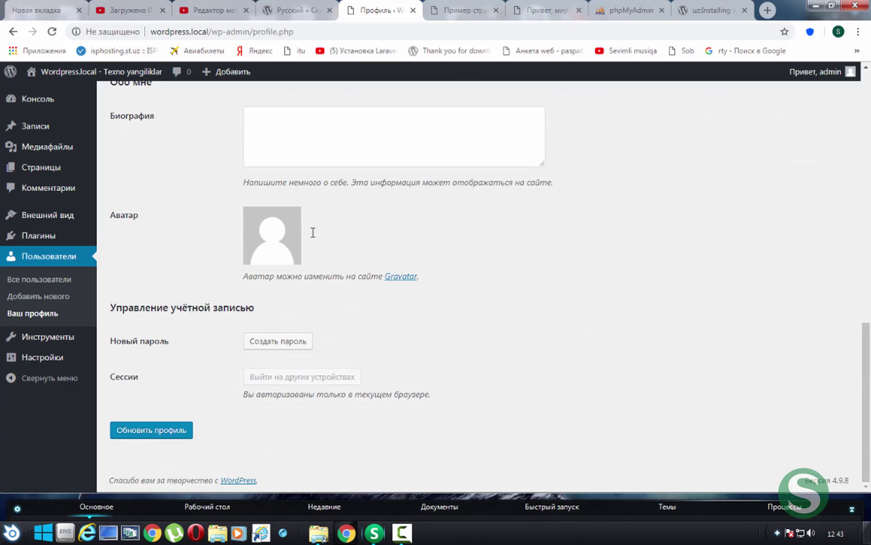
pyautogui.scroll(13, 313, 231)
pyautogui.scroll(-10, 270, 335)
pyautogui.scroll(10, 294, 286)
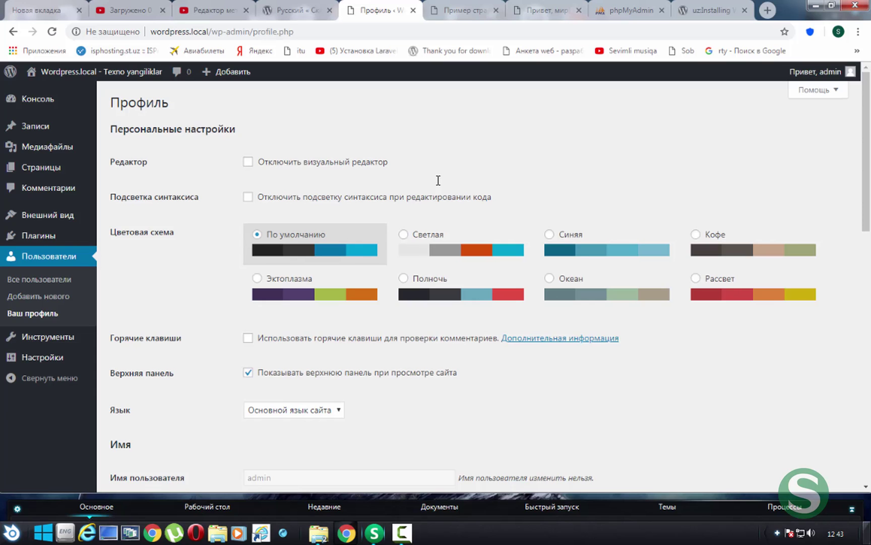
# Download an all-content export XML from Tools, then go to Экспорт персональных данных
pyautogui.click(63, 337)
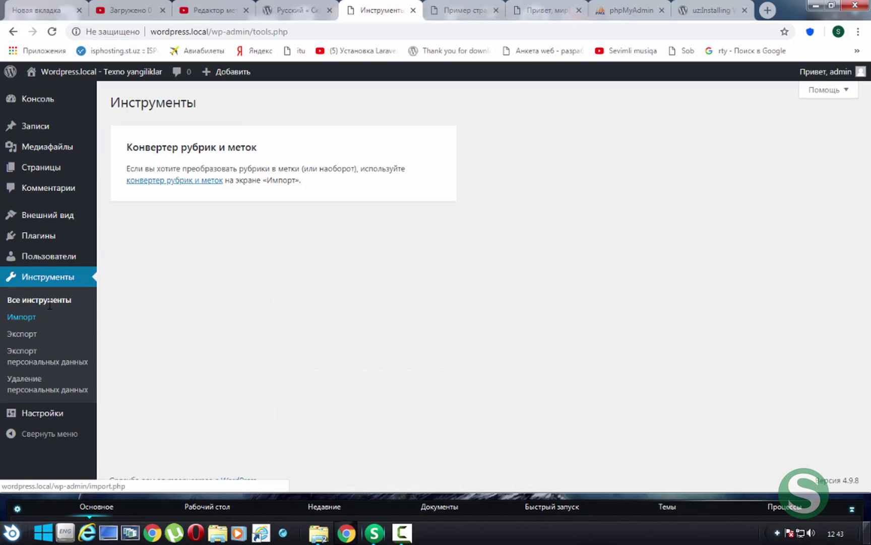
pyautogui.press('F5')
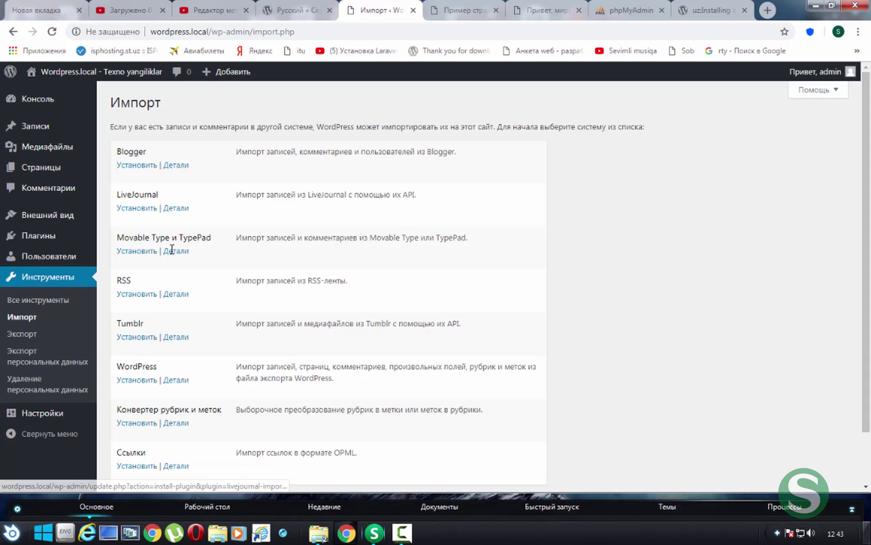
pyautogui.scroll(-2, 145, 232)
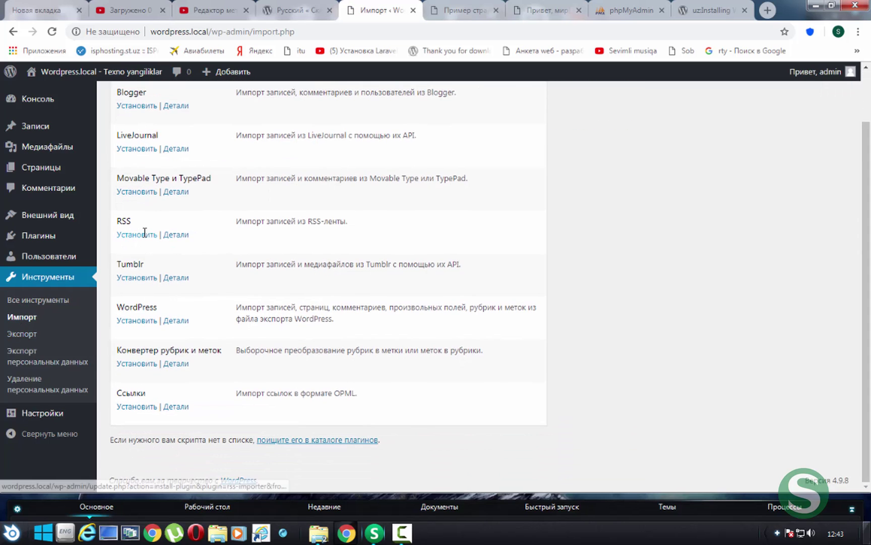
pyautogui.doubleClick(133, 135)
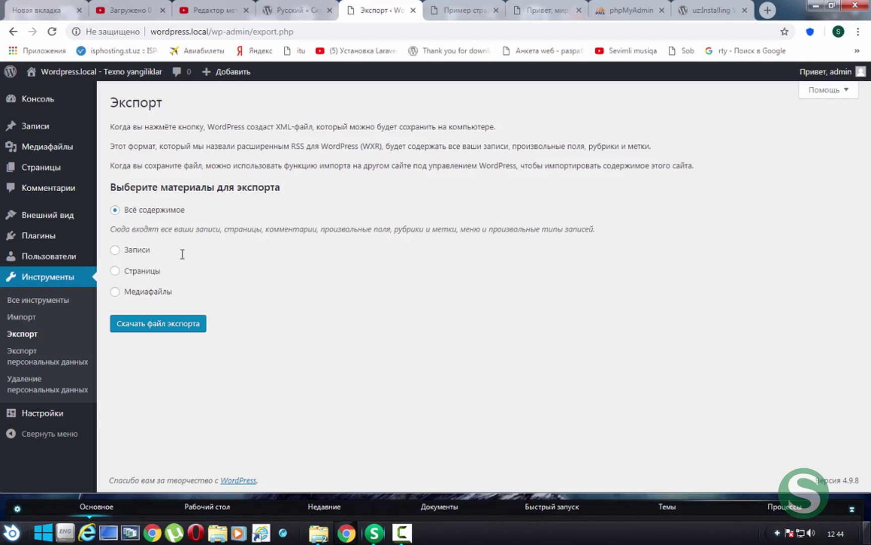
pyautogui.click(152, 321)
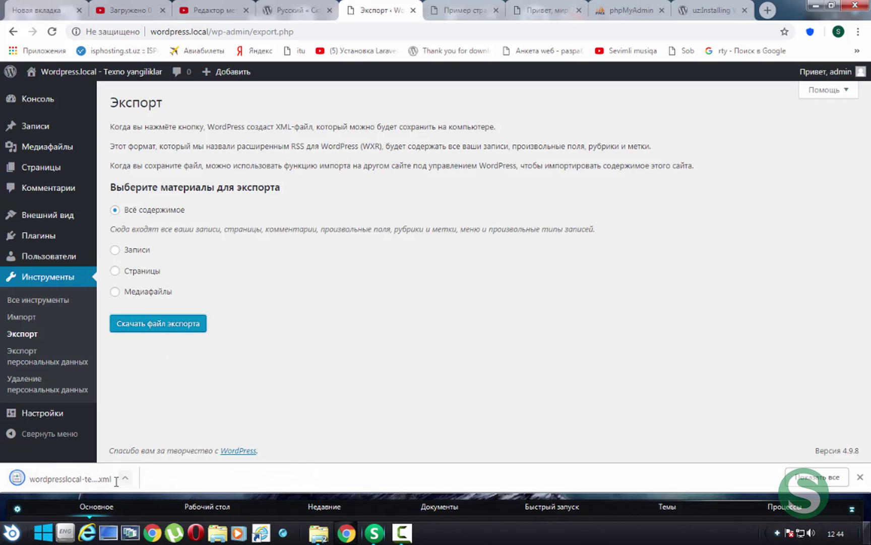
pyautogui.click(30, 356)
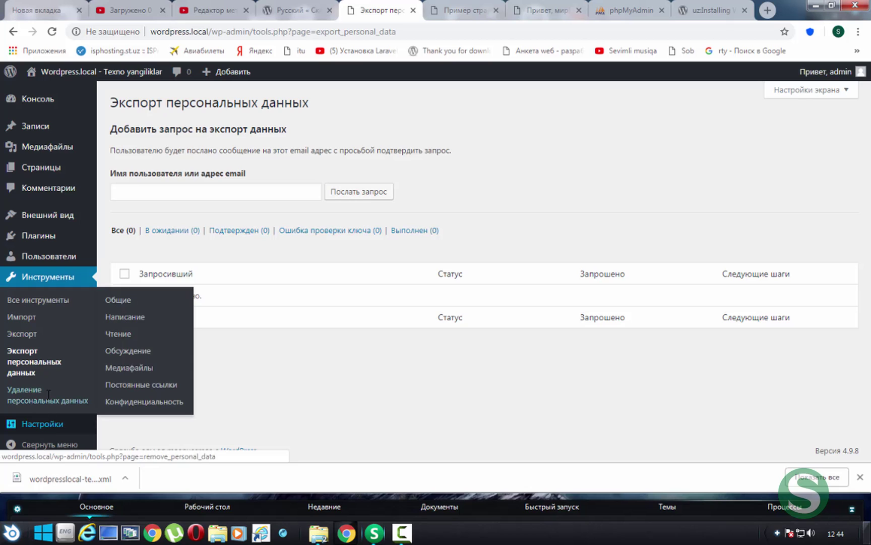
# Review the General settings, highlighting the WordPress and site address values
pyautogui.click(30, 394)
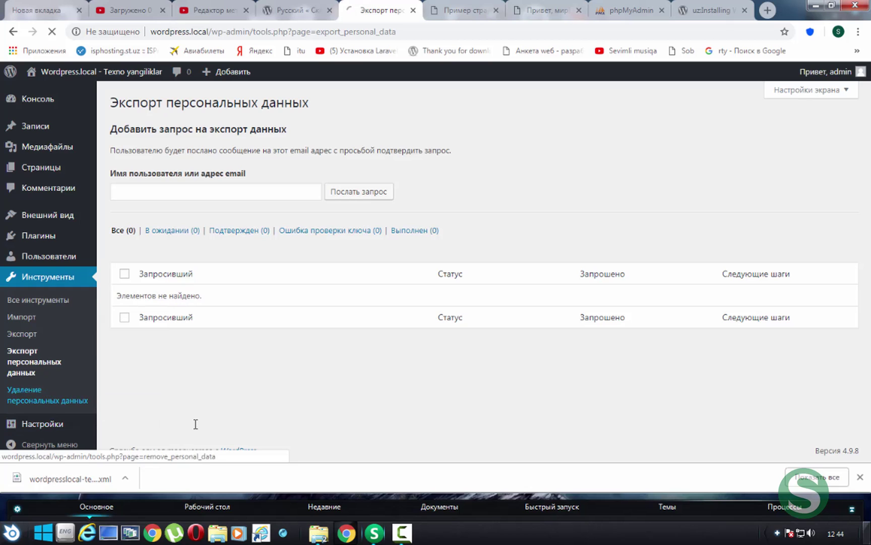
pyautogui.click(76, 426)
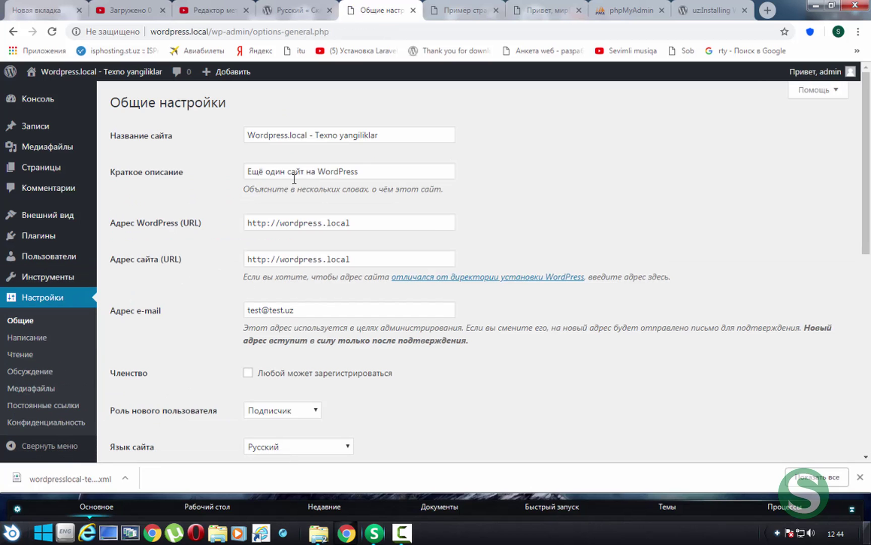
pyautogui.scroll(-8, 373, 258)
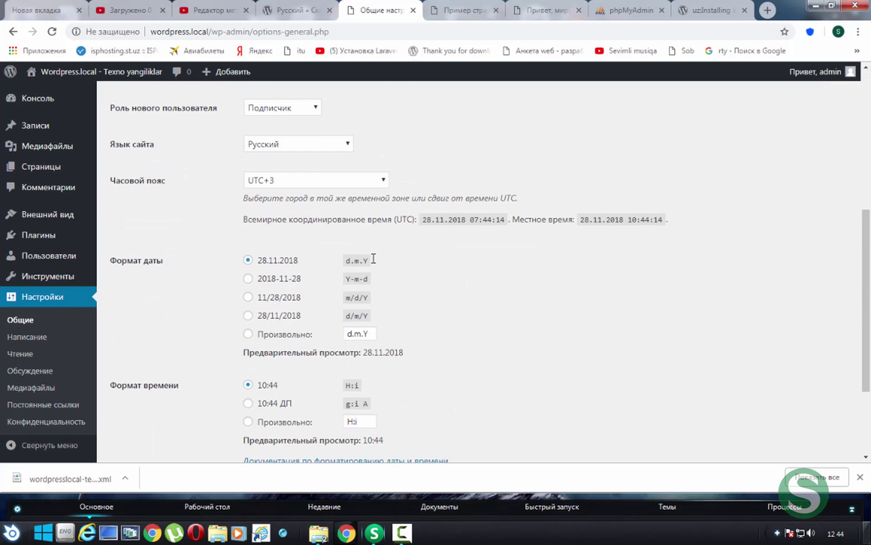
pyautogui.scroll(10, 374, 258)
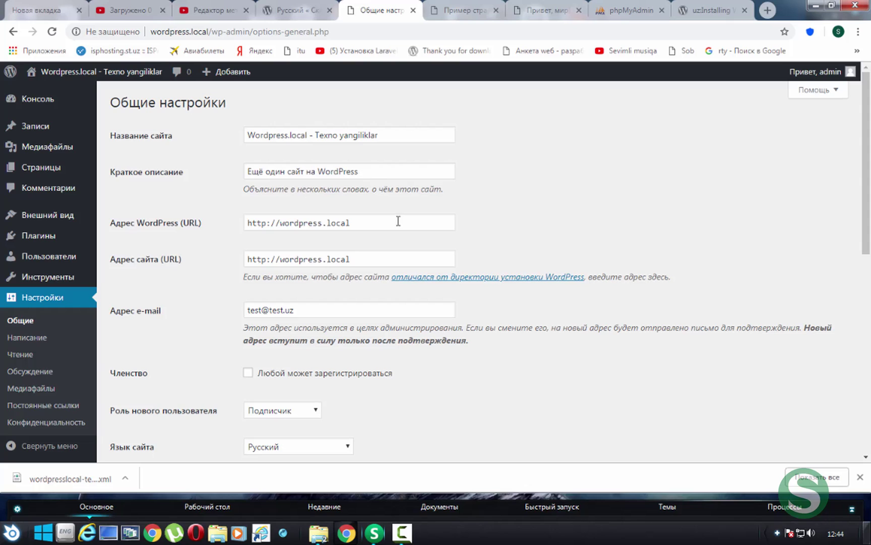
pyautogui.moveTo(398, 220); pyautogui.dragTo(158, 225)
pyautogui.moveTo(362, 258); pyautogui.dragTo(246, 259)
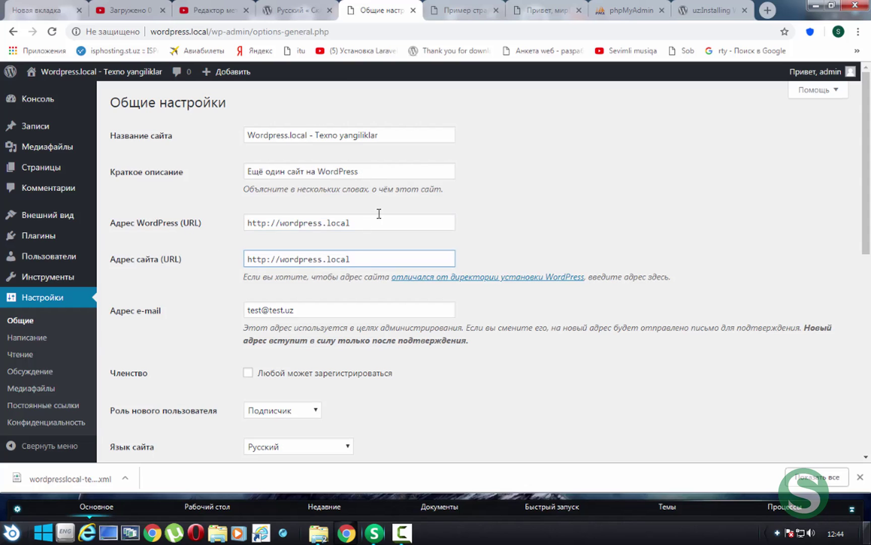
pyautogui.moveTo(158, 223); pyautogui.dragTo(202, 222)
pyautogui.moveTo(359, 170); pyautogui.dragTo(216, 166)
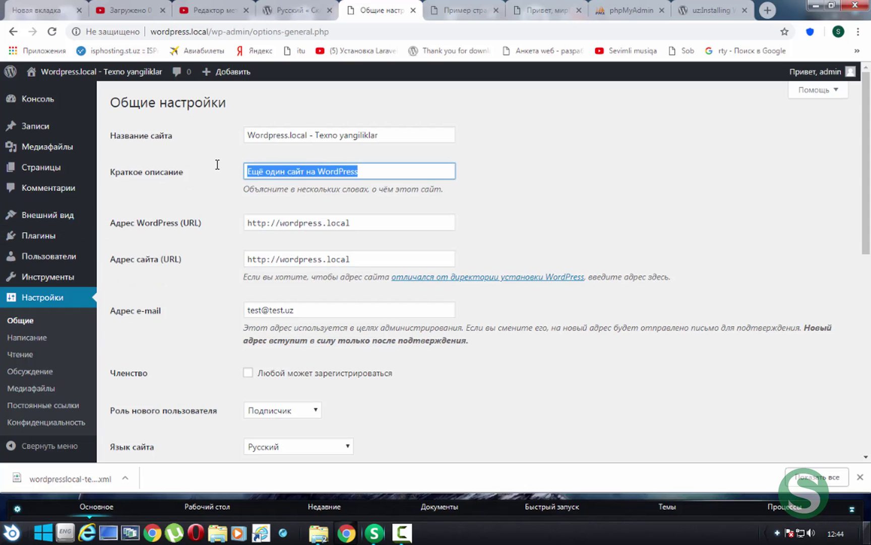
pyautogui.scroll(-5, 328, 225)
pyautogui.scroll(-5, 319, 275)
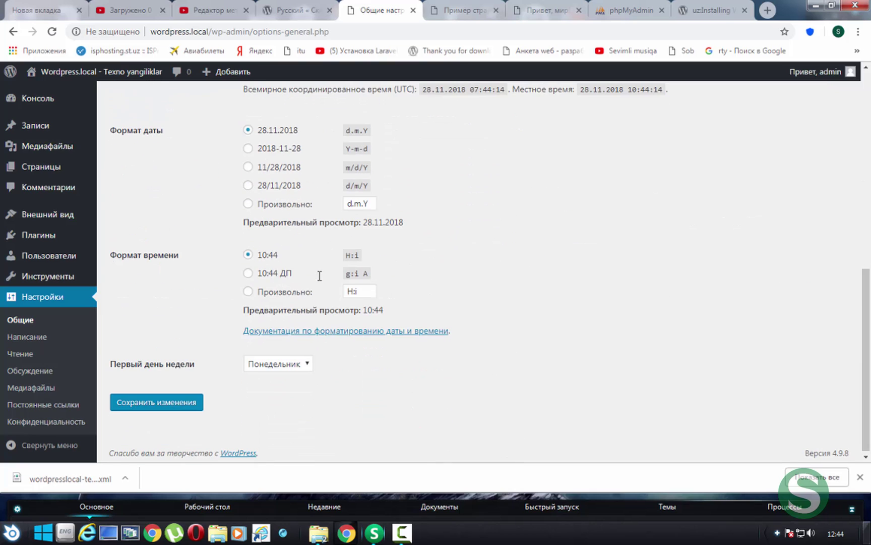
# In Writing settings, check the mail server and keep Без рубрики as mail category
pyautogui.click(19, 335)
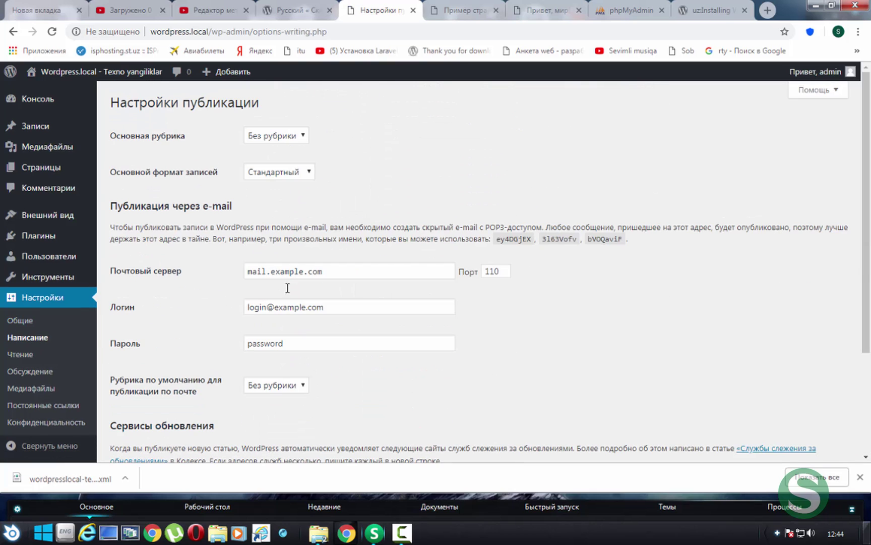
pyautogui.moveTo(416, 268); pyautogui.dragTo(227, 264)
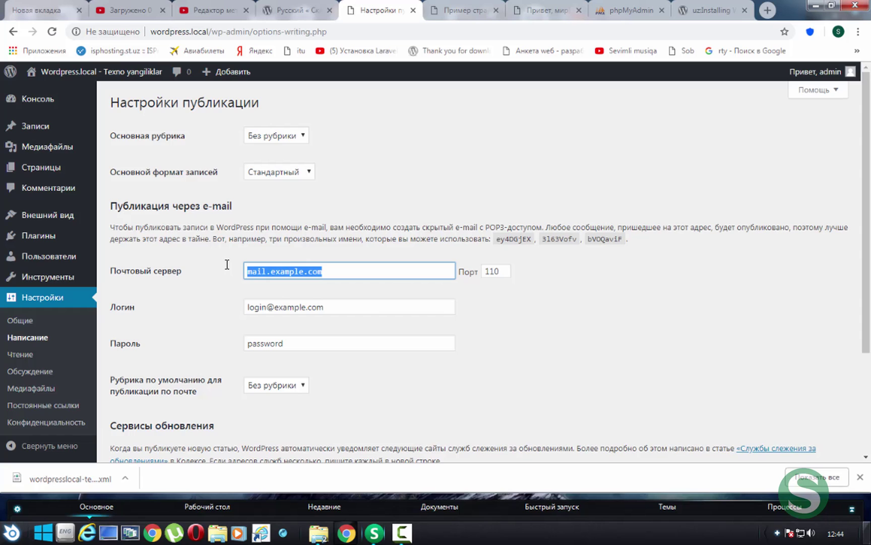
pyautogui.scroll(-3, 227, 264)
pyautogui.click(305, 257)
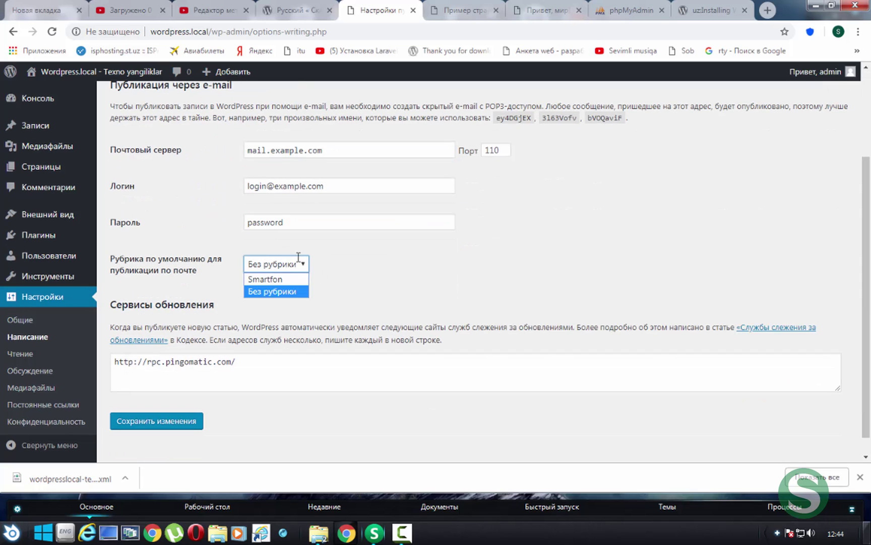
pyautogui.click(267, 291)
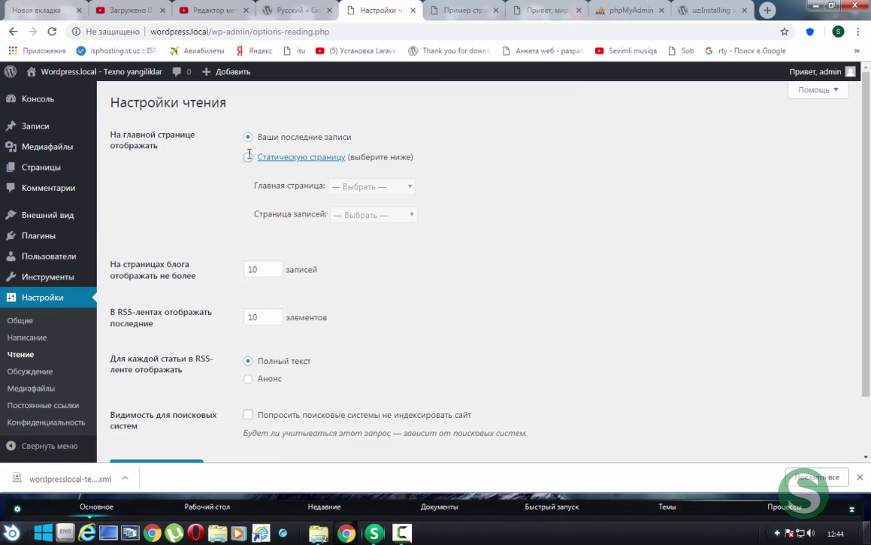
# Keep Reading's front page on latest posts, then look over the Discussion settings
pyautogui.click(248, 157)
pyautogui.click(251, 136)
pyautogui.scroll(-1, 308, 298)
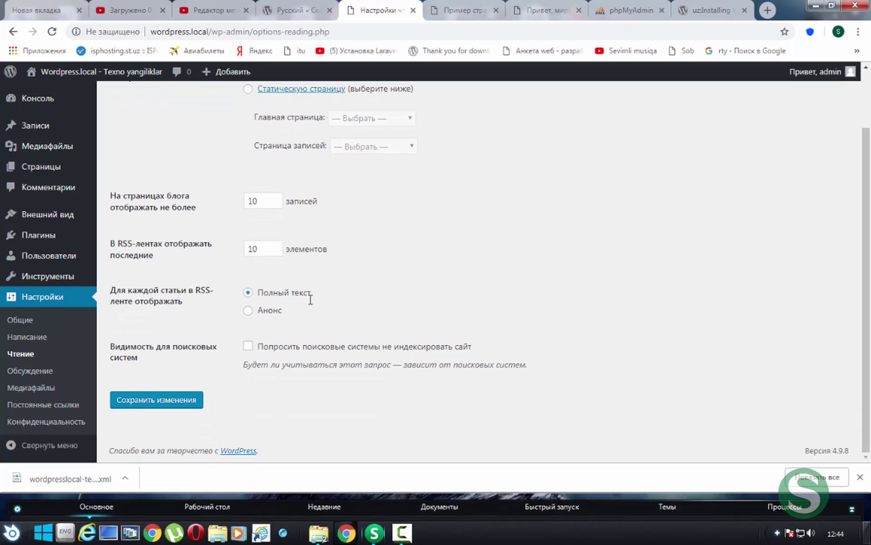
pyautogui.click(30, 371)
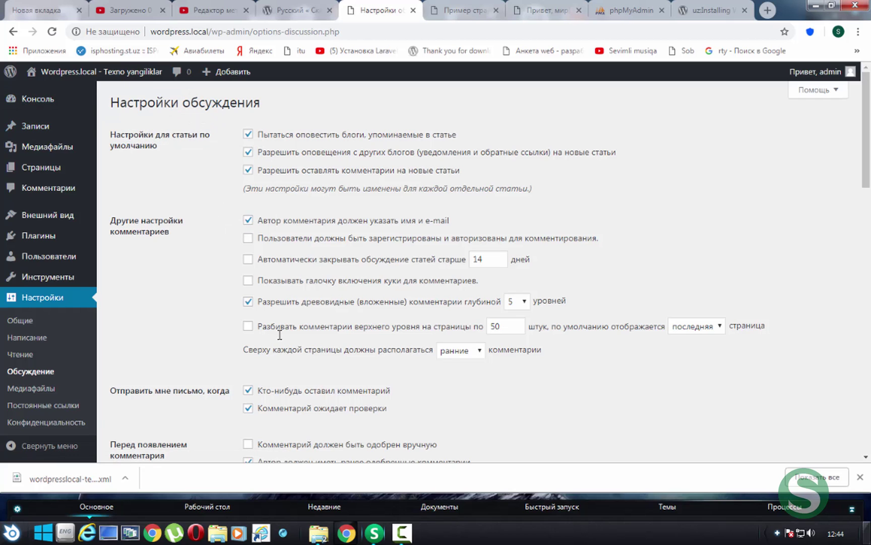
pyautogui.scroll(-6, 280, 335)
pyautogui.click(324, 335)
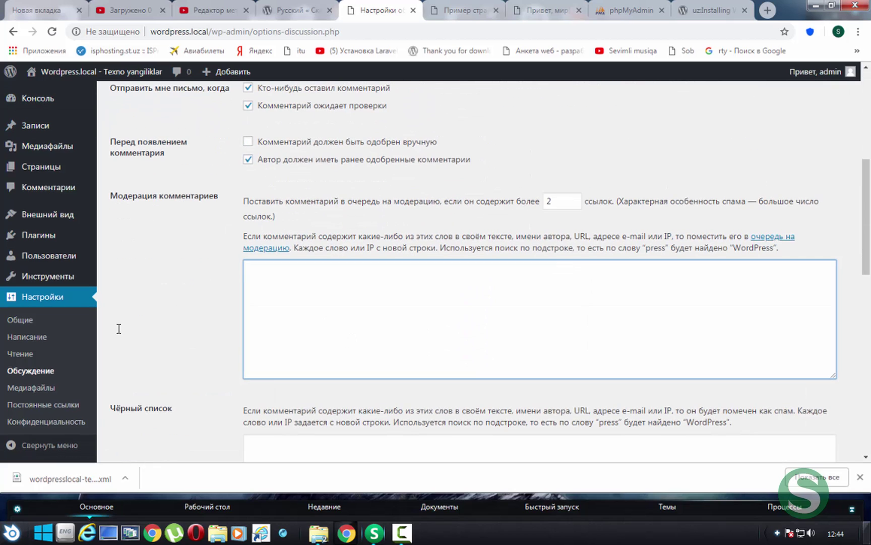
# In Media settings, lower the thumbnail width to 149 and return it to 150
pyautogui.click(30, 387)
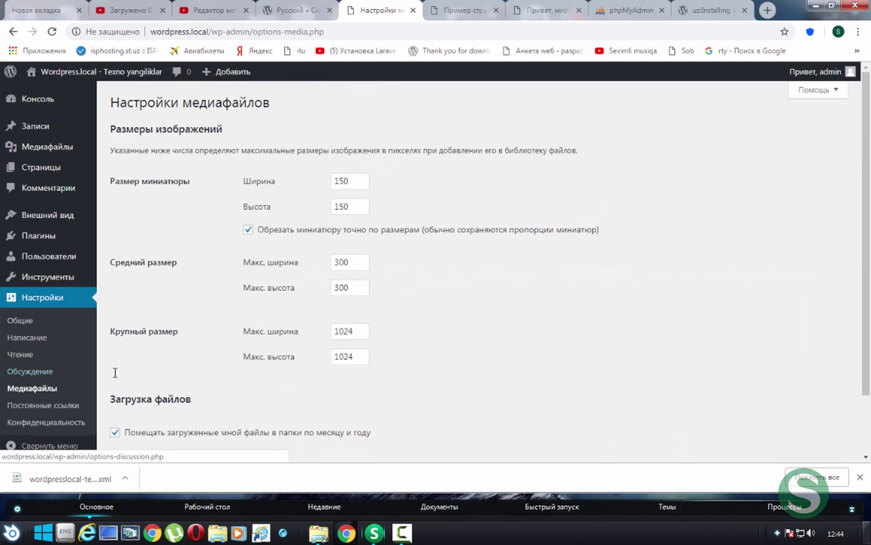
pyautogui.scroll(-2, 361, 255)
pyautogui.scroll(2, 360, 217)
pyautogui.click(361, 183)
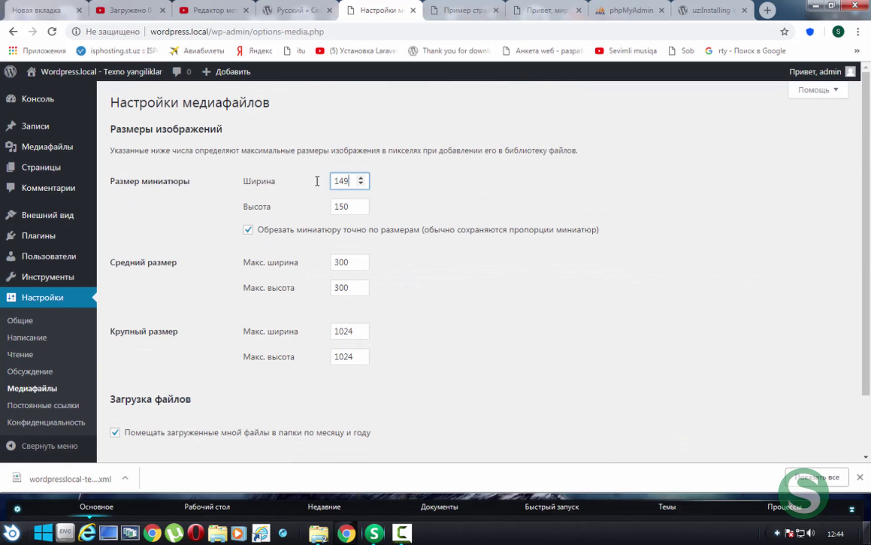
pyautogui.click(361, 177)
pyautogui.scroll(-2, 358, 326)
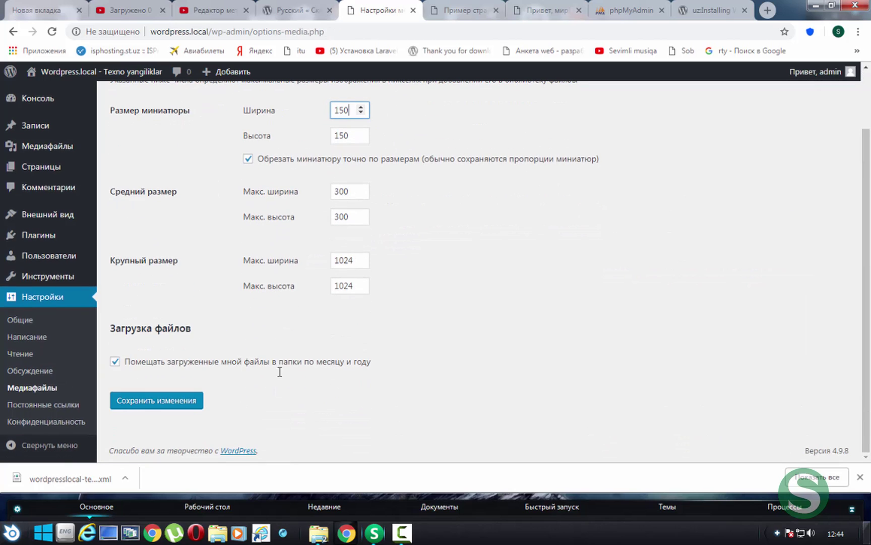
pyautogui.scroll(2, 336, 293)
pyautogui.scroll(-2, 327, 286)
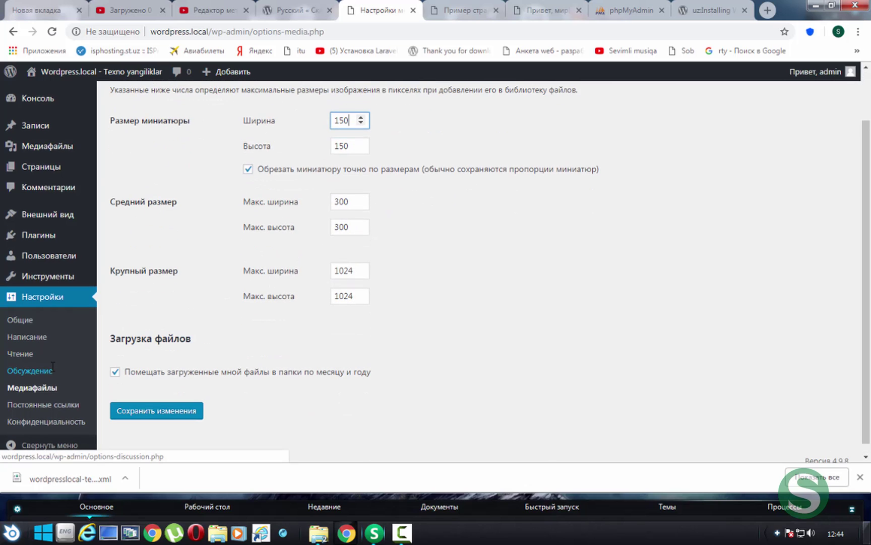
# In Permalink settings, highlight the custom structure and the day-and-name sample URL
pyautogui.click(76, 405)
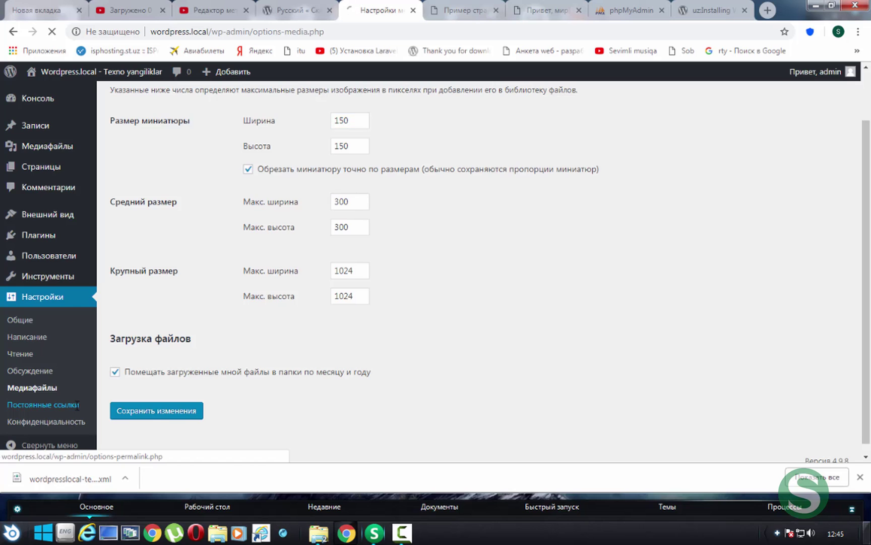
pyautogui.scroll(-2, 432, 349)
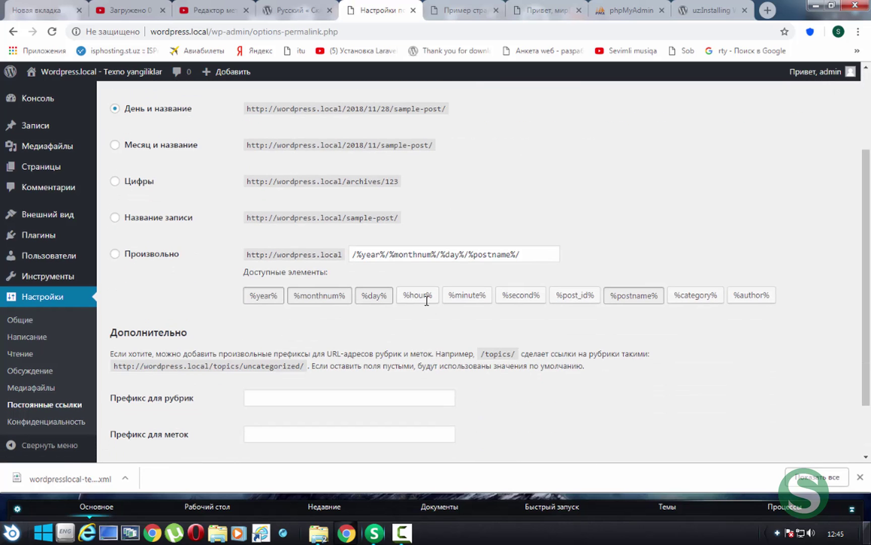
pyautogui.tripleClick(539, 248)
pyautogui.click(525, 223)
pyautogui.scroll(2, 535, 248)
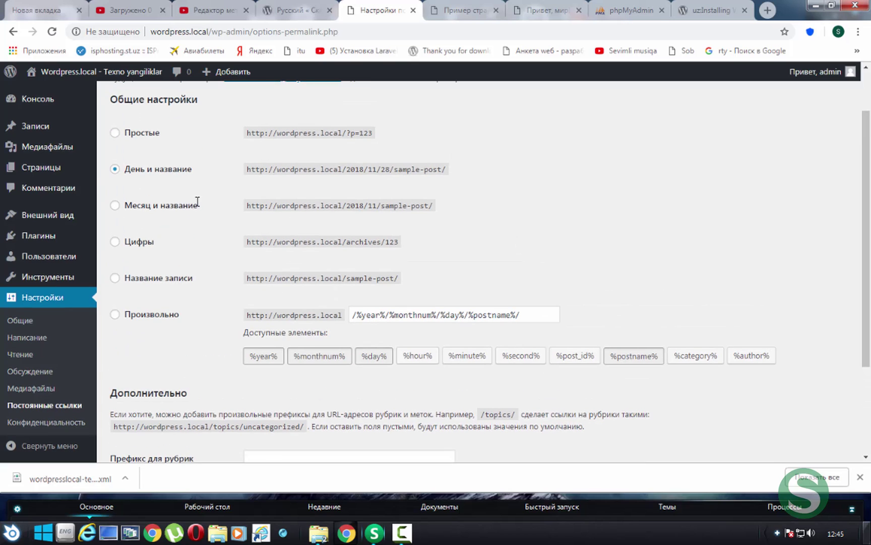
pyautogui.moveTo(257, 166); pyautogui.dragTo(448, 170)
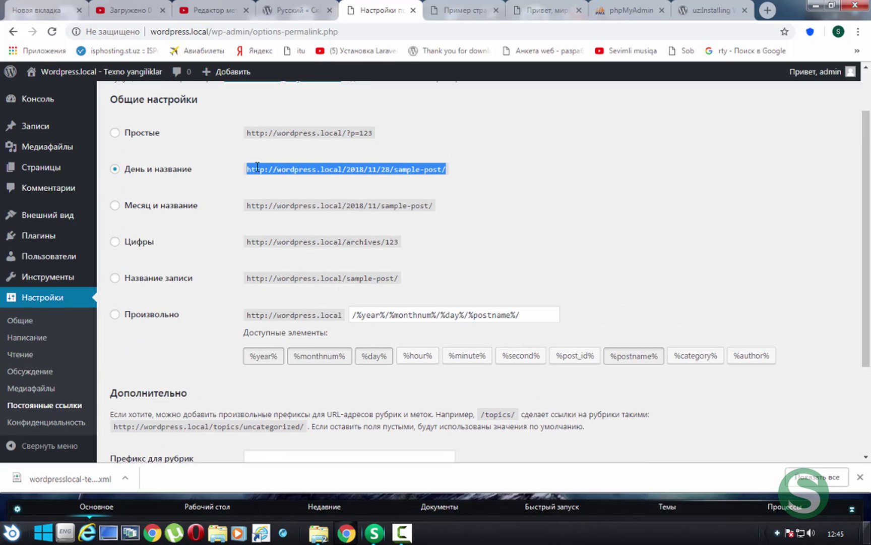
pyautogui.click(560, 174)
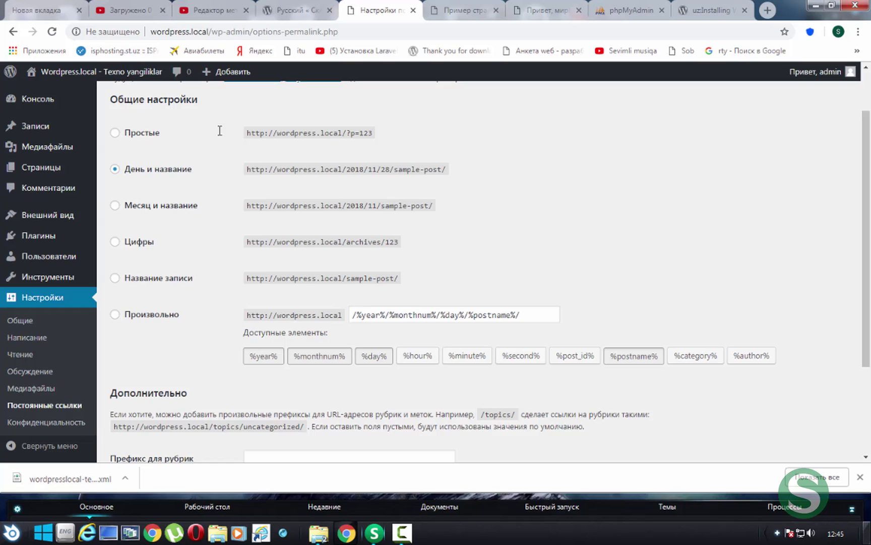
# Highlight the permalink examples, pick the custom structure option, then go to Privacy settings
pyautogui.moveTo(353, 141); pyautogui.dragTo(386, 303)
pyautogui.doubleClick(386, 306)
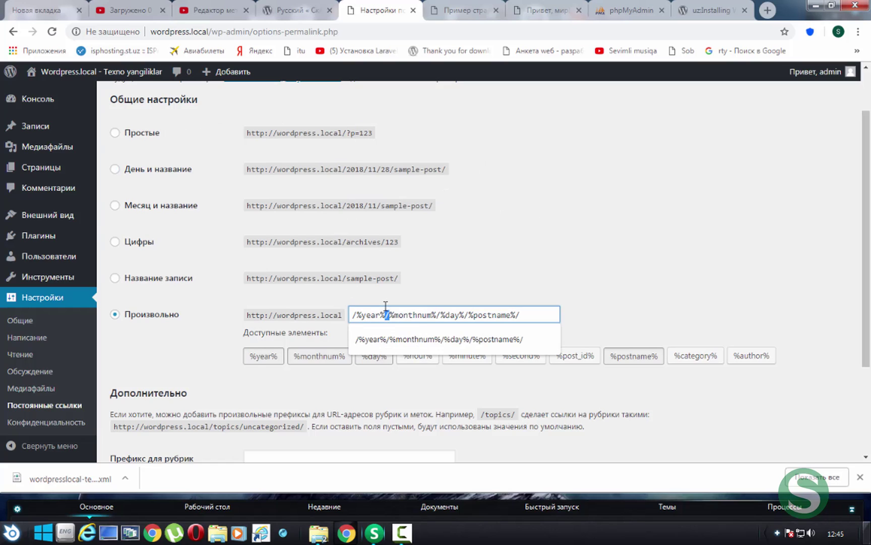
pyautogui.click(492, 401)
pyautogui.scroll(-2, 432, 386)
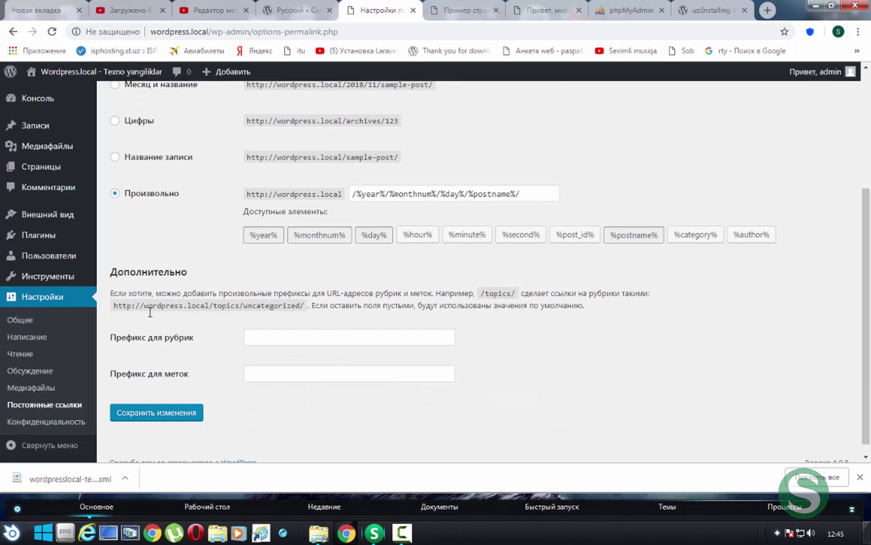
pyautogui.click(49, 420)
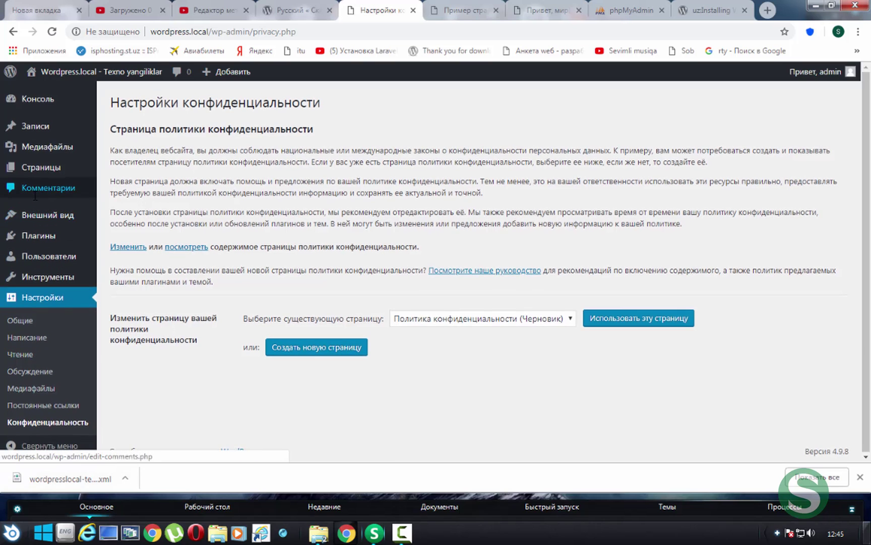
# Return to the Консоль dashboard and highlight the Gutenberg panel text and index.php
pyautogui.moveTo(35, 126)
pyautogui.click(53, 99)
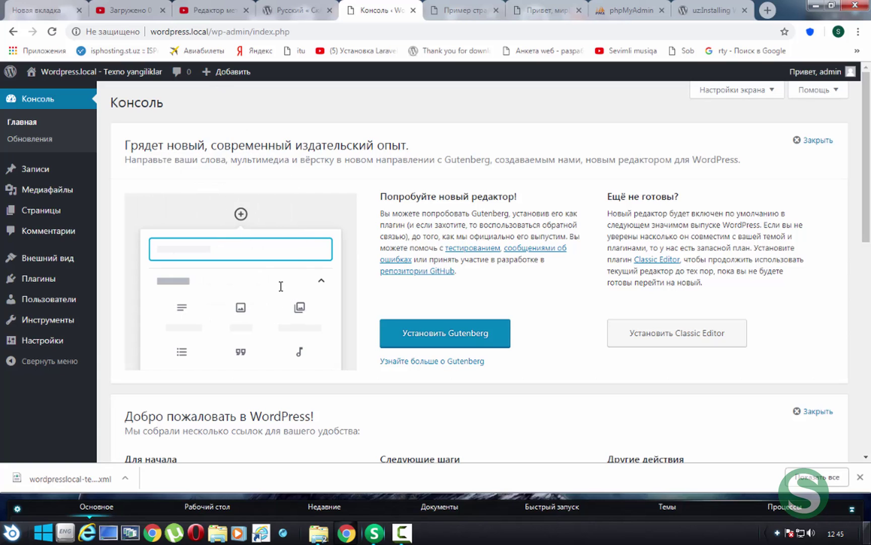
pyautogui.moveTo(516, 197); pyautogui.dragTo(379, 197)
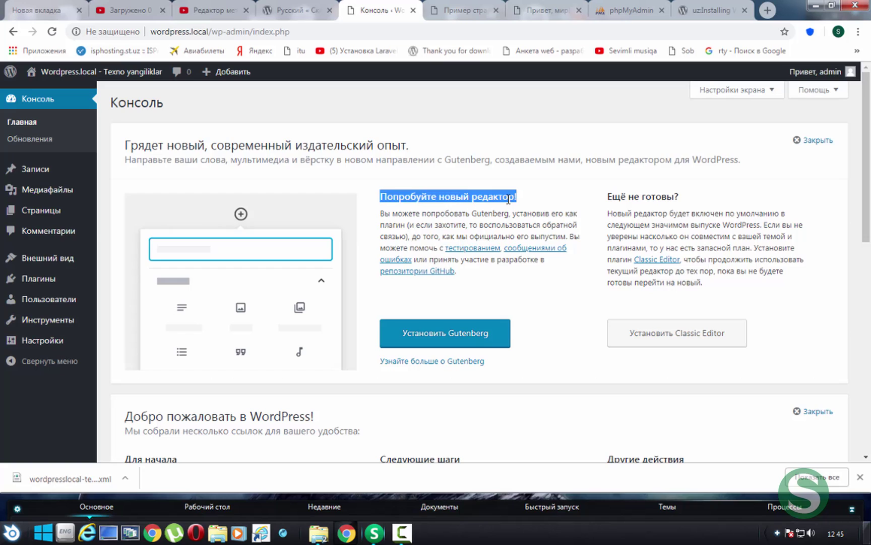
pyautogui.tripleClick(429, 206)
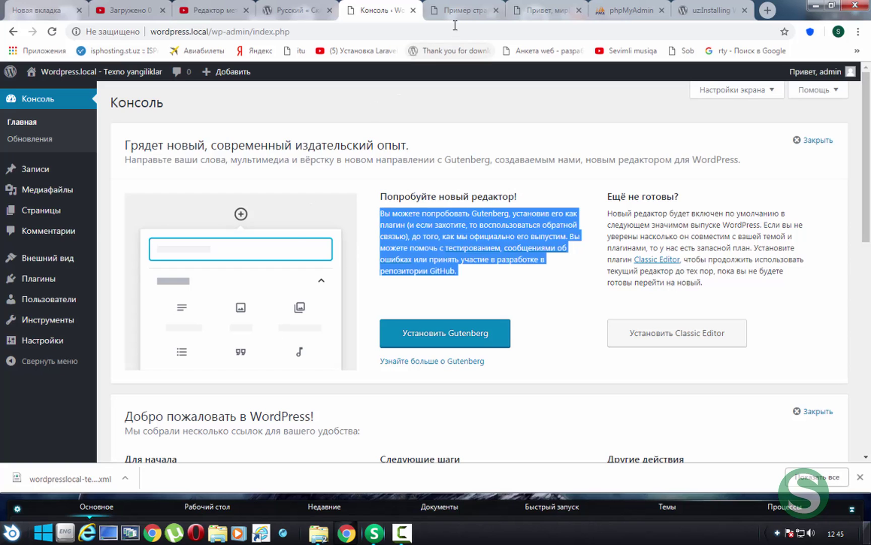
pyautogui.moveTo(291, 31); pyautogui.dragTo(253, 28)
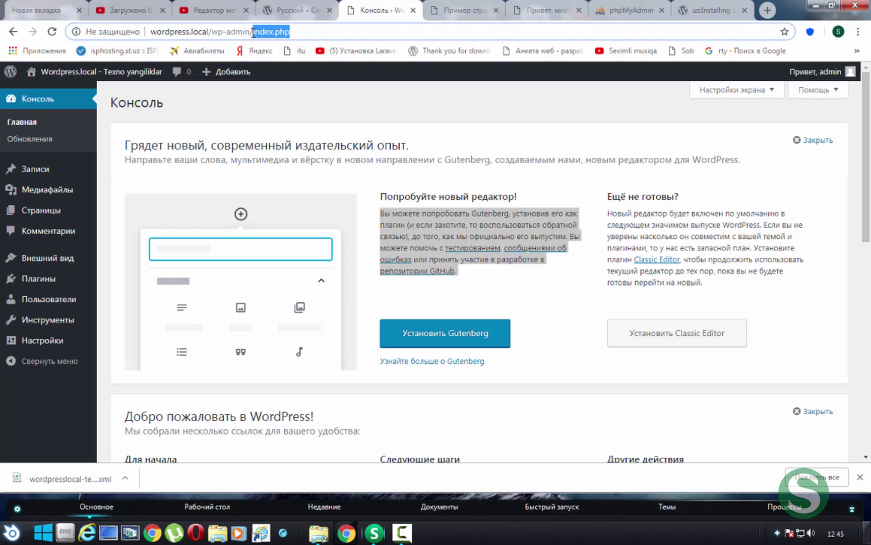